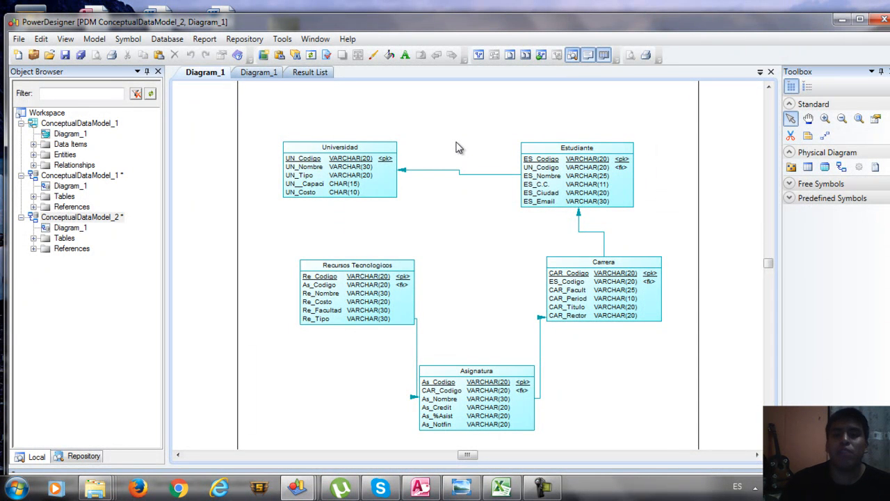
# Compare the conceptual diagram of the Universidad model with its physical diagram.
pyautogui.click(254, 73)
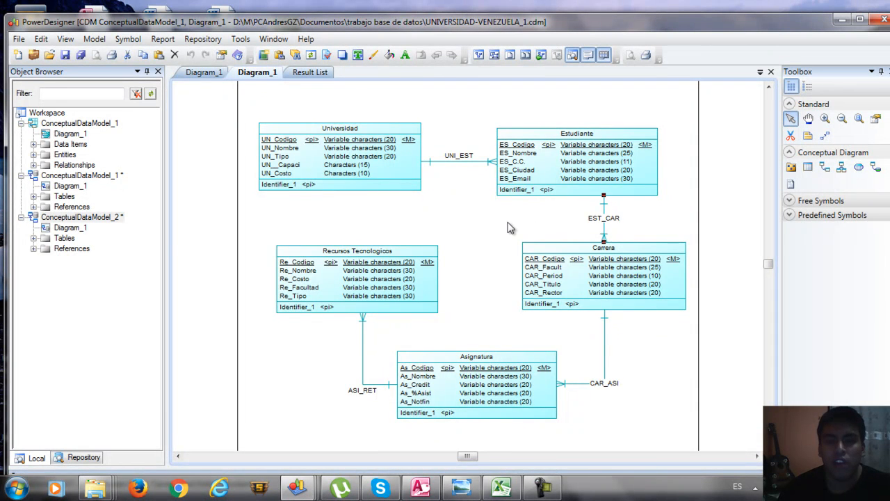
pyautogui.click(207, 74)
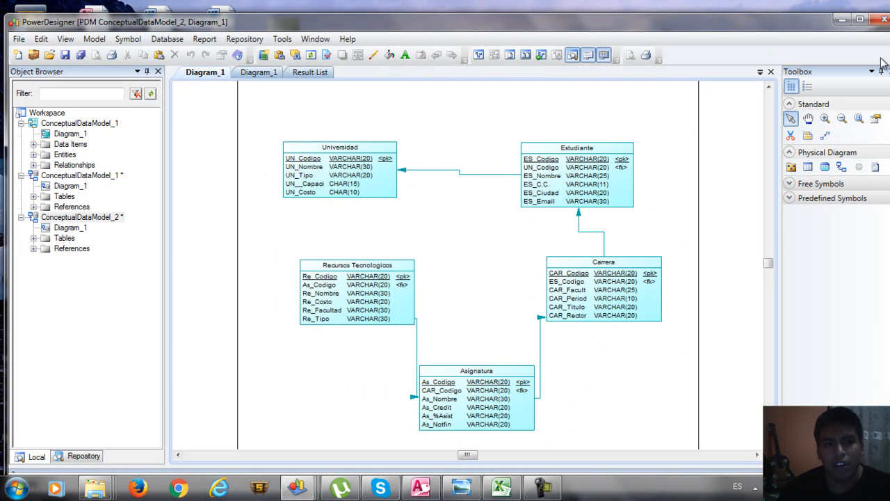
pyautogui.click(843, 20)
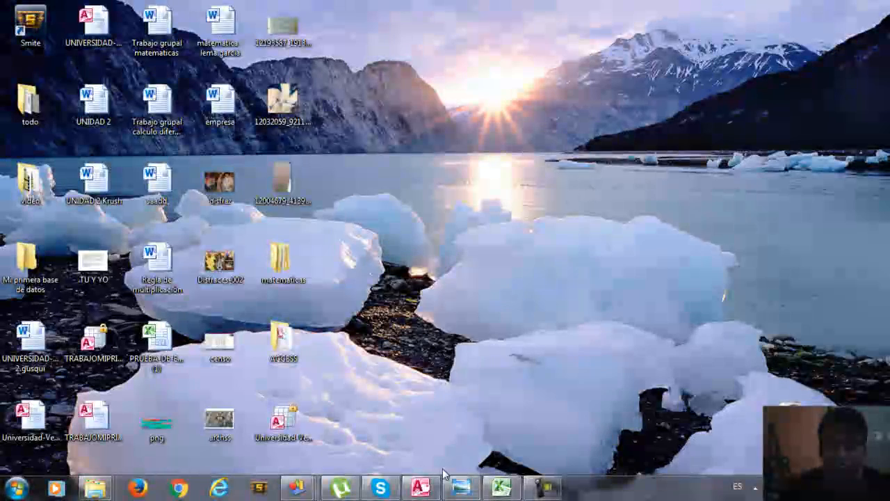
# Switch to the Access database and examine its table relationships and the list of tables and queries.
pyautogui.click(434, 486)
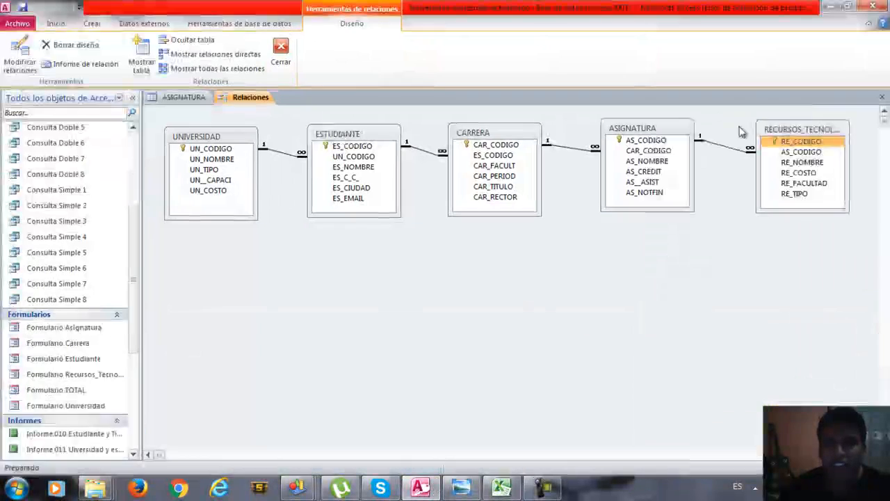
pyautogui.click(202, 159)
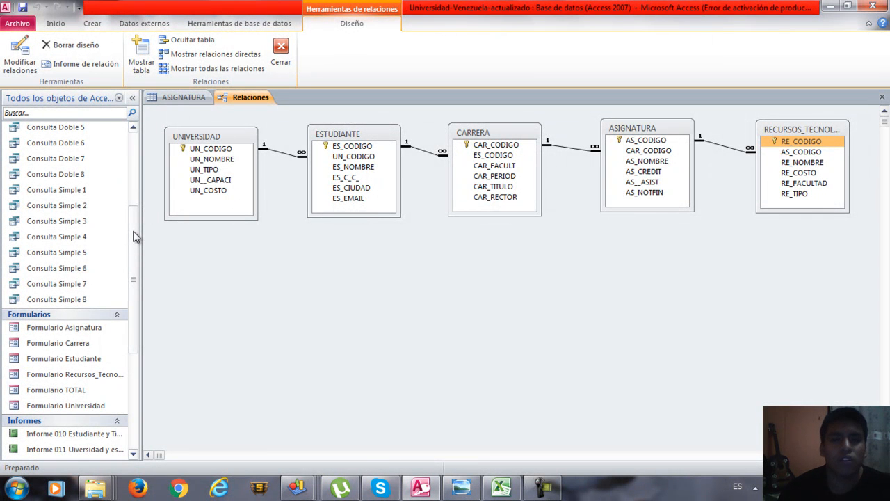
pyautogui.moveTo(132, 238); pyautogui.dragTo(146, 170)
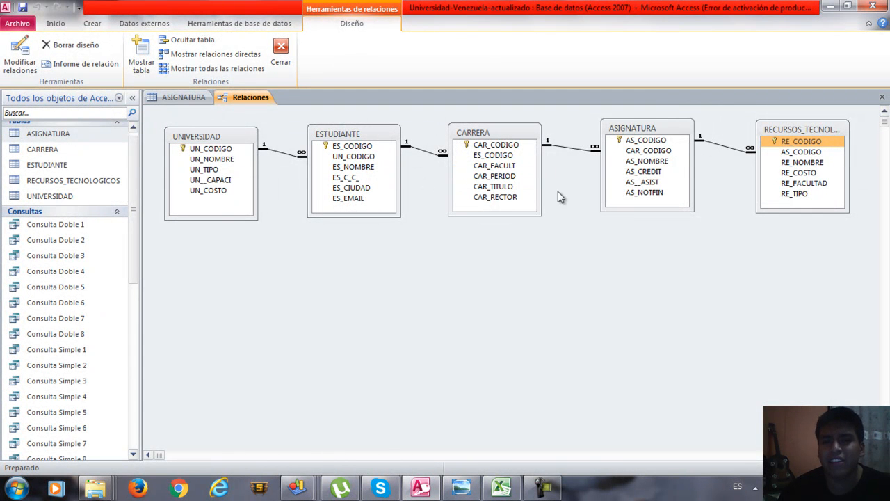
# Switch to PowerDesigner to examine the Provincia de Chimborazo conceptual diagram, and return to the Access relationships.
pyautogui.click(297, 487)
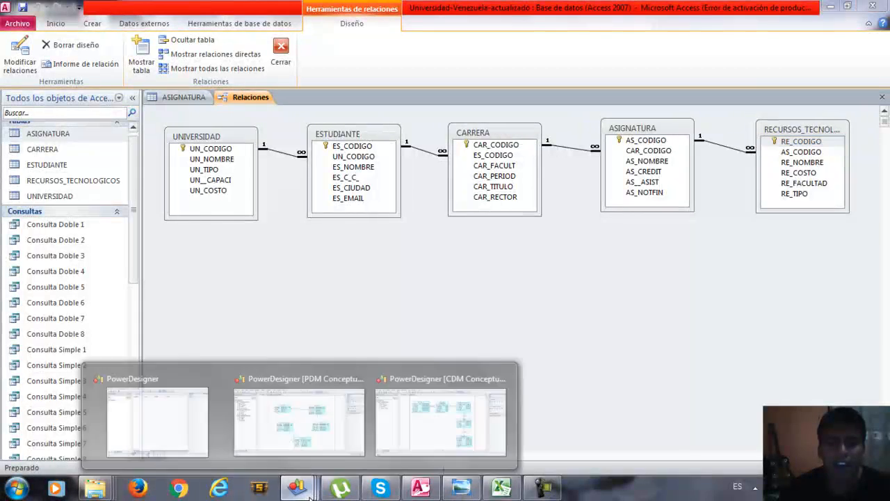
pyautogui.click(431, 418)
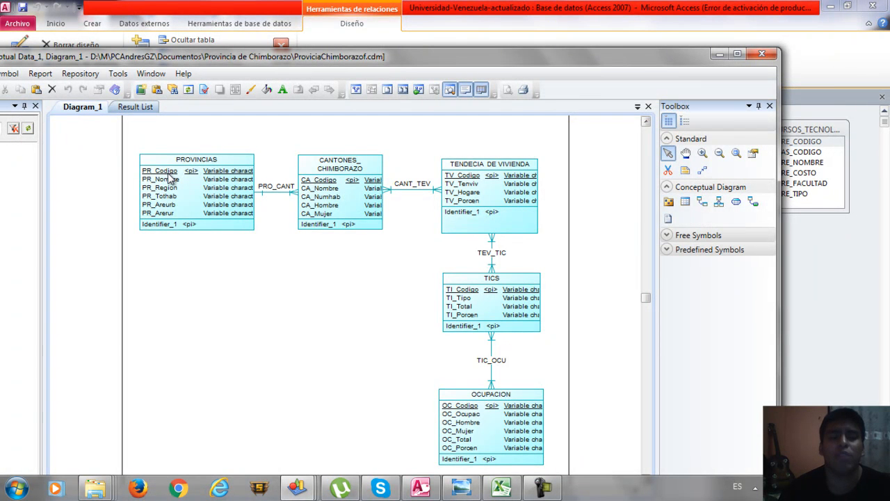
pyautogui.click(720, 54)
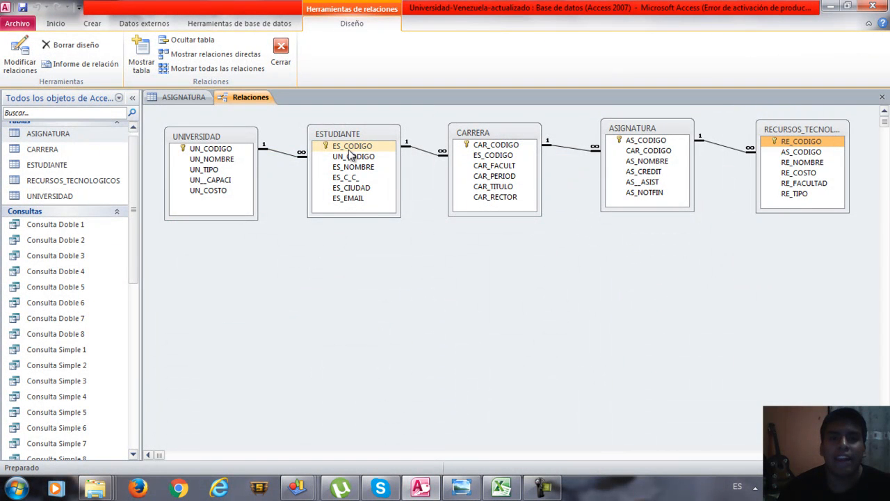
# Go through the ASIGNATURA, CARRERA, ESTUDIANTE, RECURSOS_TECNOLOGICOS and UNIVERSIDAD tables in the database's object list.
pyautogui.click(200, 192)
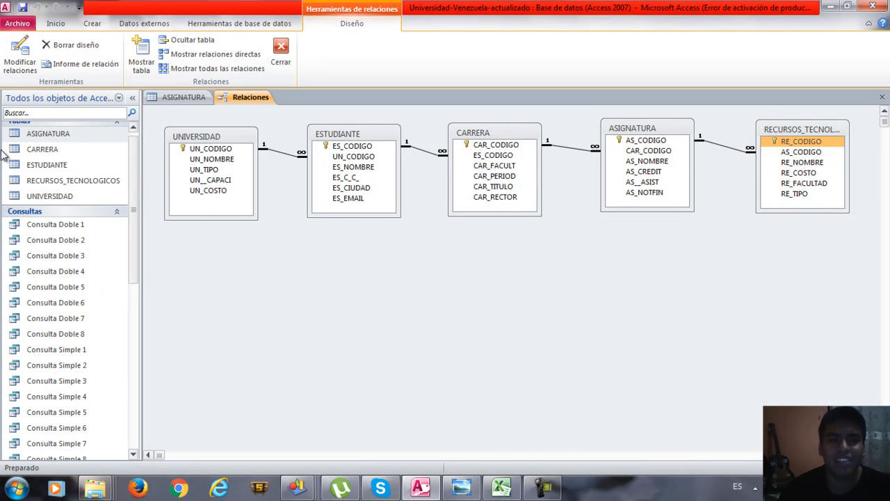
pyautogui.click(66, 135)
pyautogui.click(66, 149)
pyautogui.click(68, 167)
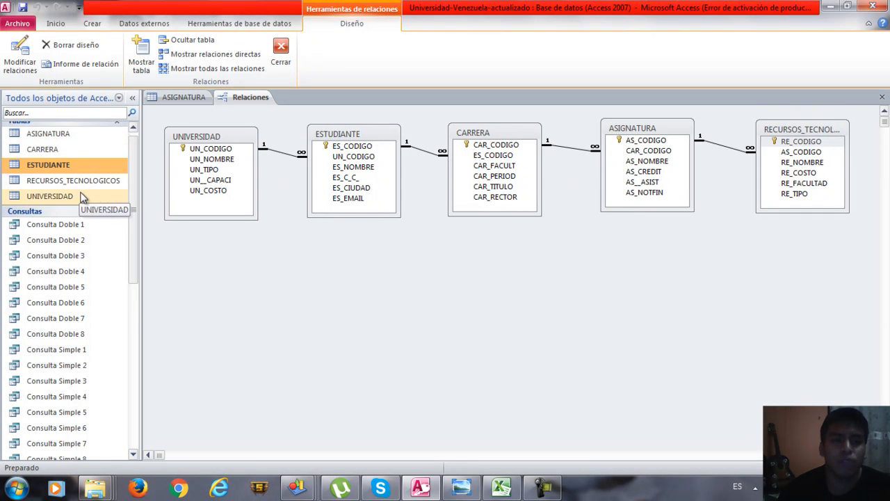
pyautogui.click(82, 183)
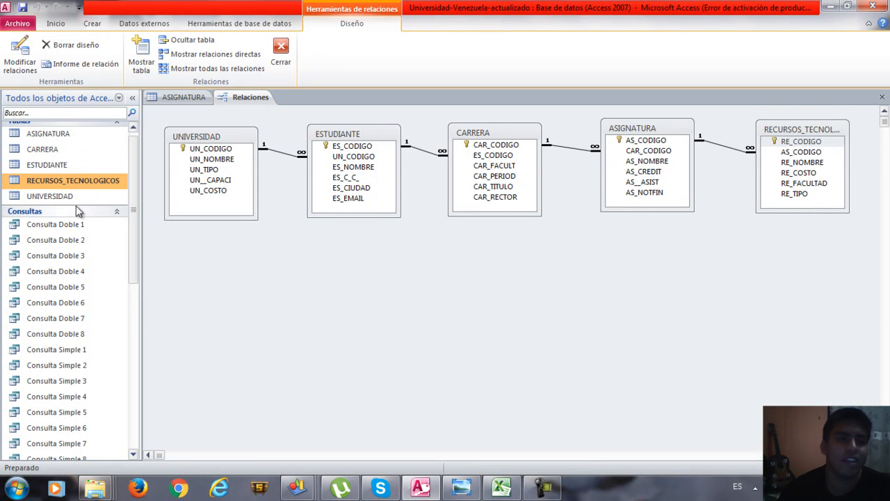
pyautogui.click(74, 195)
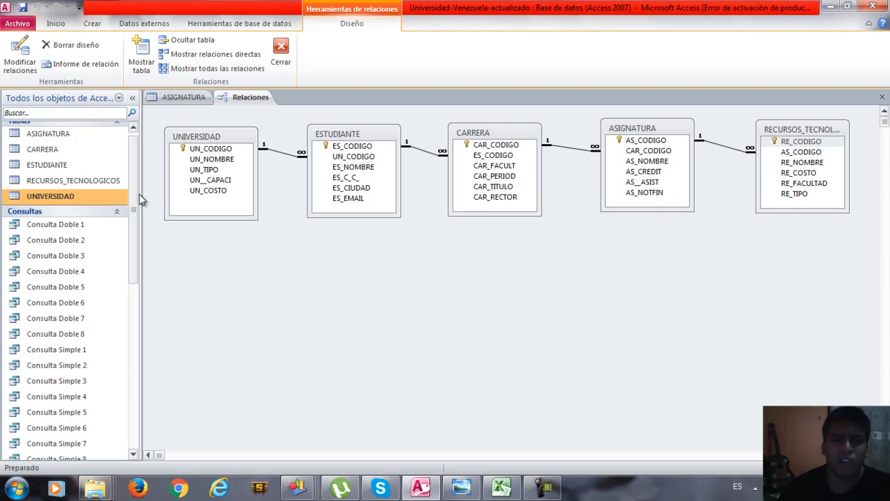
# Open the ASIGNATURA and ESTUDIANTE tables to examine their records, and look through the remaining database objects.
pyautogui.click(56, 138)
pyautogui.doubleClick(56, 138)
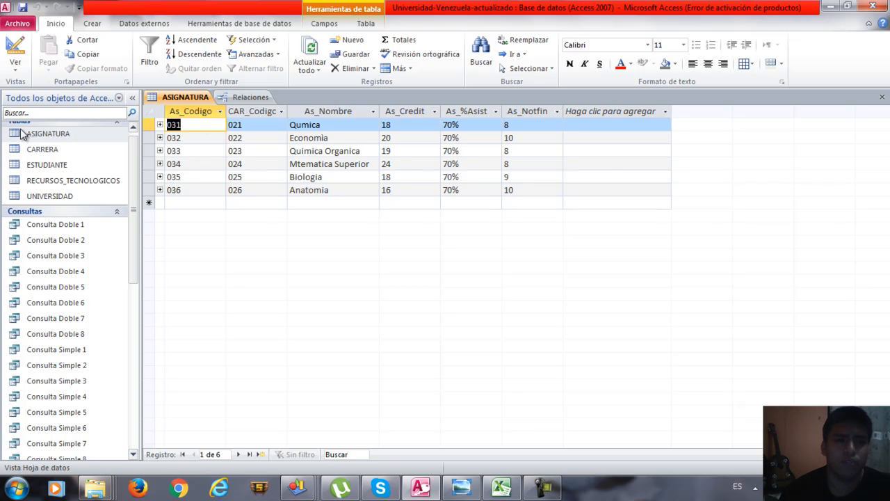
pyautogui.doubleClick(48, 163)
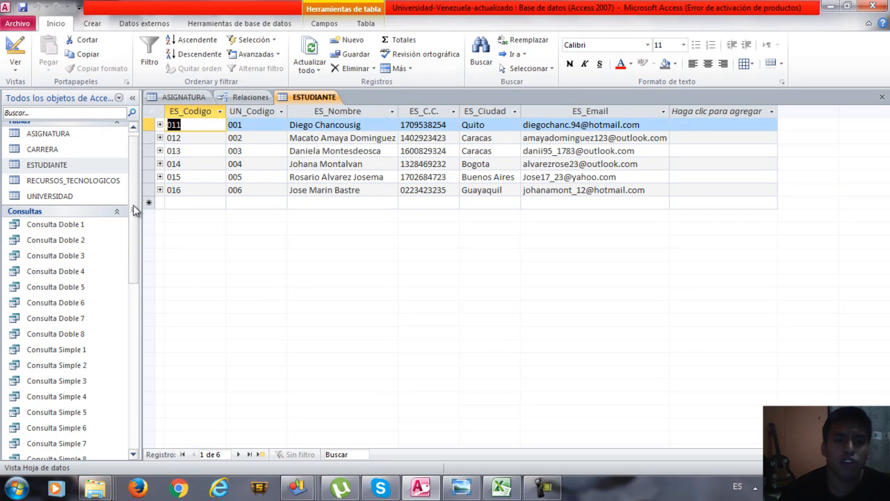
pyautogui.moveTo(137, 196); pyautogui.dragTo(139, 330)
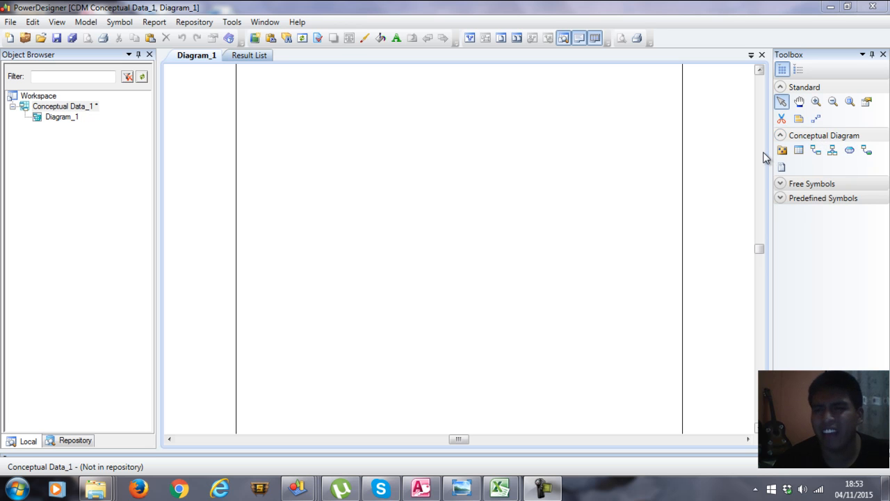
# Place two new entities near the upper part of the empty conceptual diagram and leave the Entity tool.
pyautogui.click(798, 152)
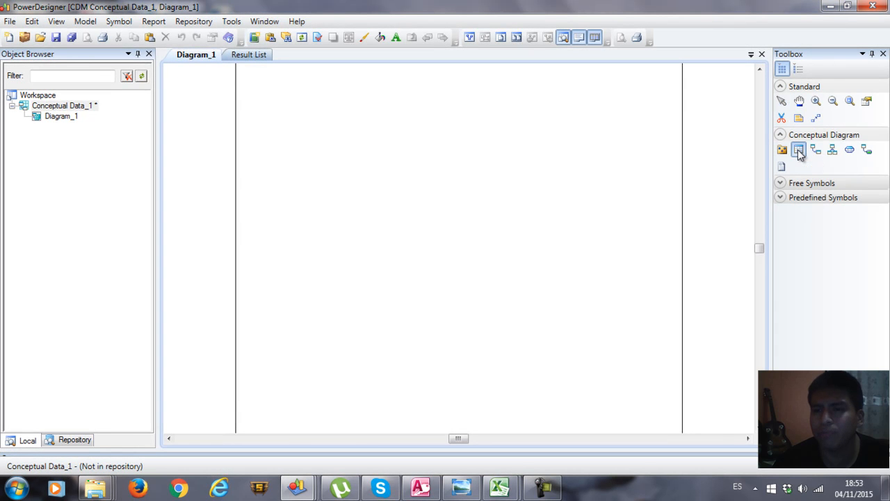
pyautogui.click(321, 109)
pyautogui.click(311, 123)
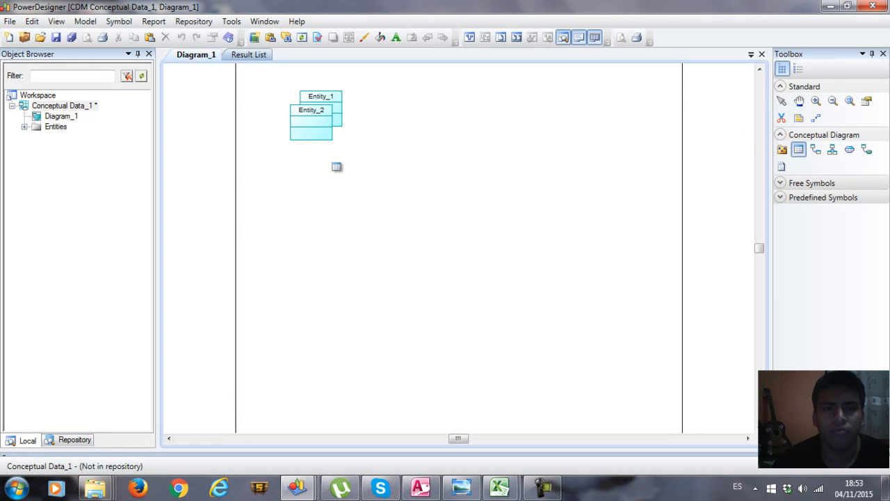
pyautogui.click(798, 150)
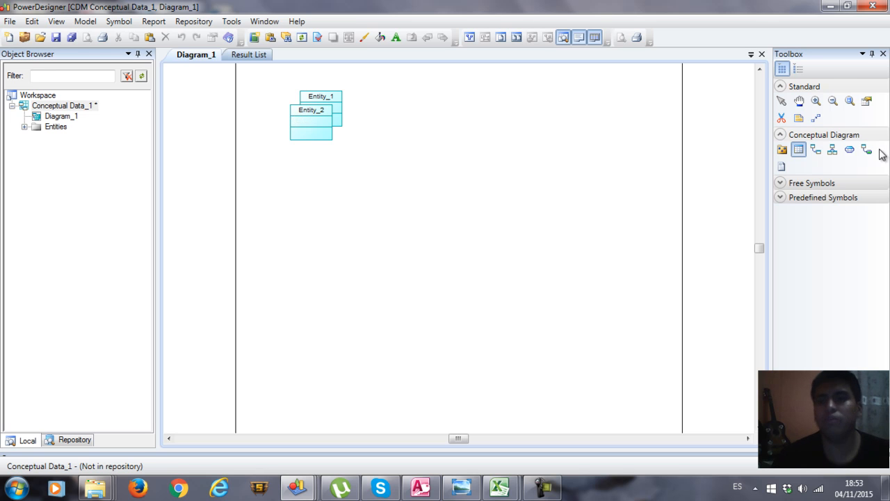
pyautogui.rightClick(329, 126)
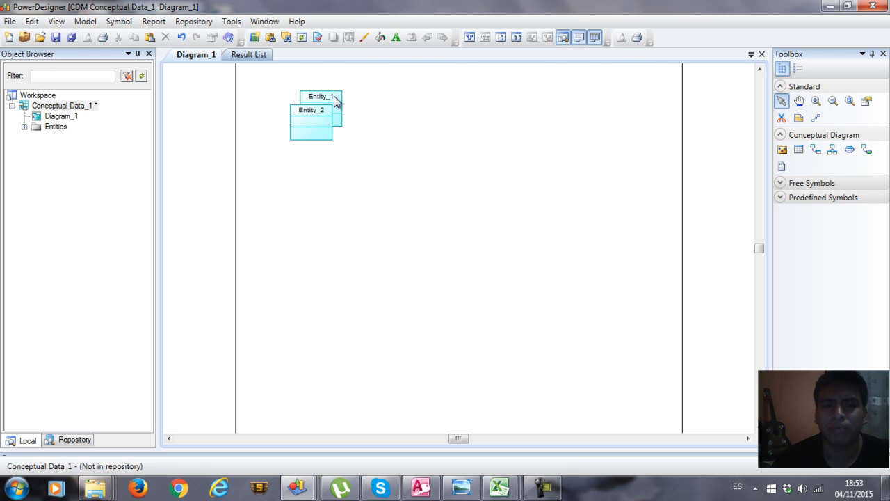
# Separate the two overlapping entities so that Entity_1 and Entity_2 sit side by side with a gap.
pyautogui.moveTo(329, 123); pyautogui.dragTo(426, 123)
pyautogui.moveTo(327, 108); pyautogui.dragTo(329, 155)
pyautogui.moveTo(418, 121); pyautogui.dragTo(433, 156)
pyautogui.moveTo(344, 161)
pyautogui.mouseDown()
pyautogui.moveTo(346, 175)
pyautogui.moveTo(339, 170)
pyautogui.mouseUp()
pyautogui.moveTo(424, 163); pyautogui.dragTo(423, 174)
# View the properties of both new entities and close them without changes.
pyautogui.doubleClick(338, 159)
pyautogui.click(608, 111)
pyautogui.doubleClick(432, 158)
pyautogui.click(608, 112)
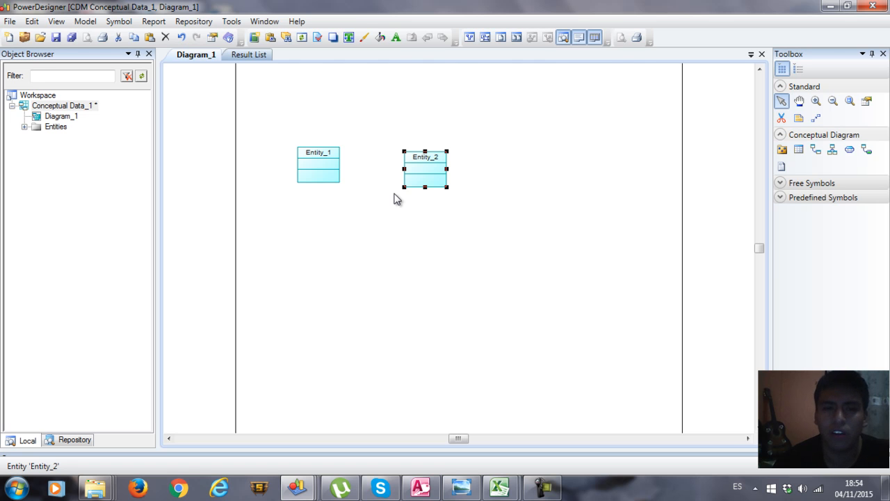
pyautogui.doubleClick(324, 166)
pyautogui.write('PROVINCIE')
pyautogui.press('BackSpace')
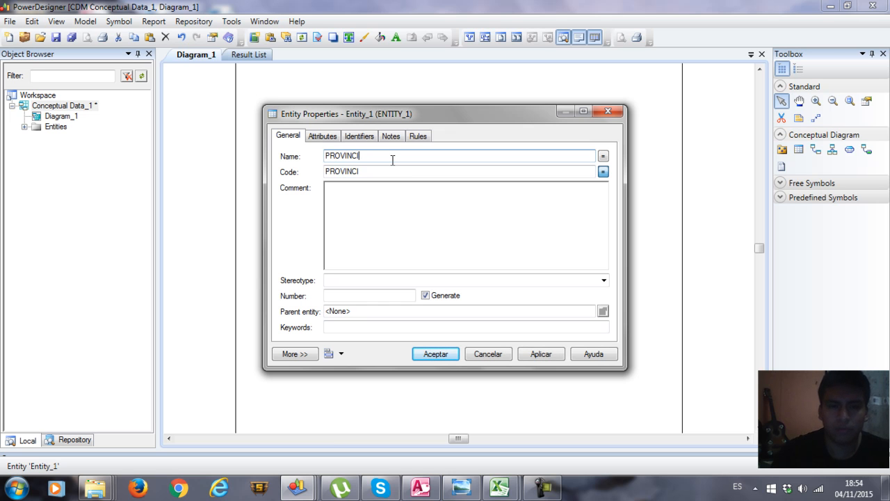
pyautogui.press('BackSpace')
pyautogui.press('BackSpace')
pyautogui.press('BackSpace')
pyautogui.press('BackSpace')
pyautogui.press('BackSpace')
pyautogui.press('BackSpace')
pyautogui.press('BackSpace')
pyautogui.press('BackSpace')
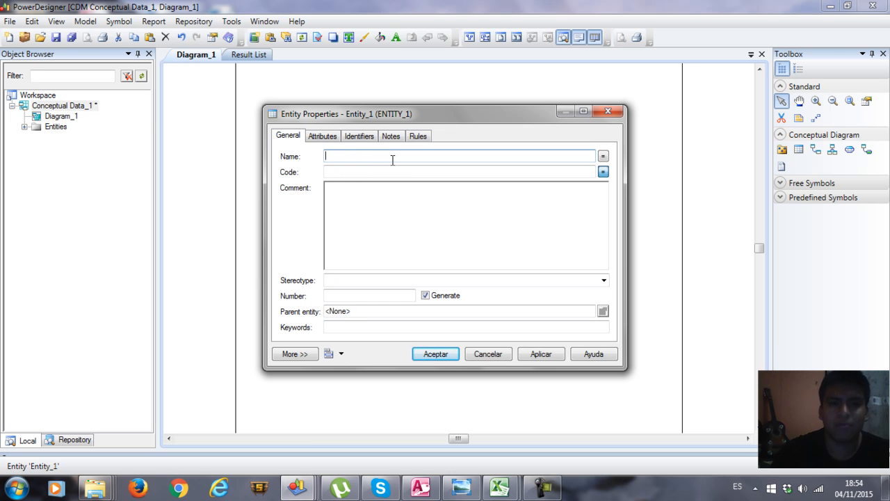
pyautogui.click(615, 112)
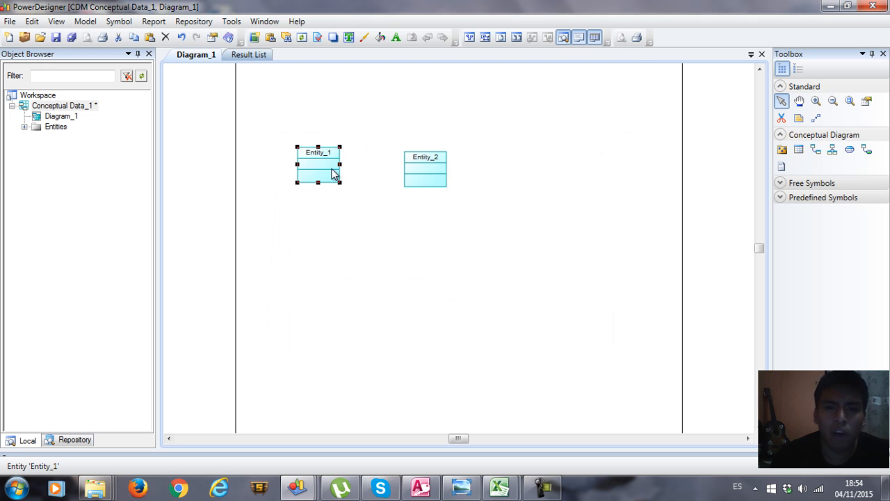
# Name the Entity_1 entity PROVINCIAS in its properties.
pyautogui.doubleClick(333, 174)
pyautogui.moveTo(492, 119); pyautogui.dragTo(662, 134)
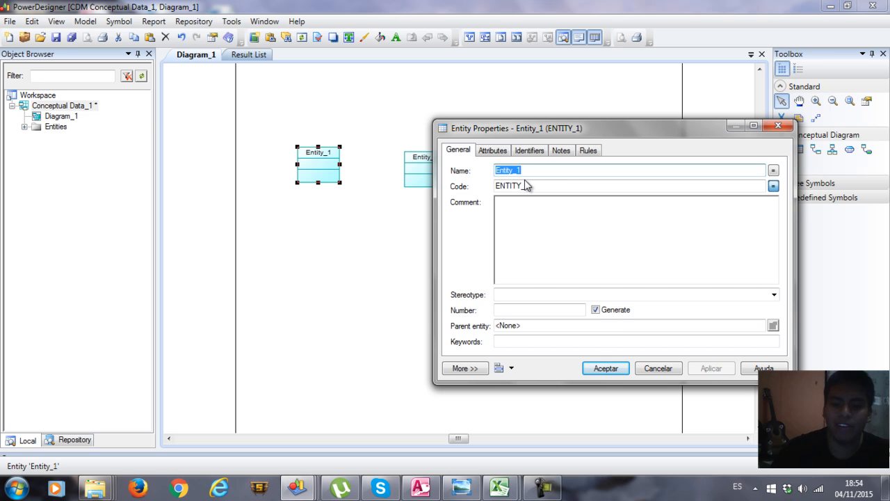
pyautogui.write('PROVI')
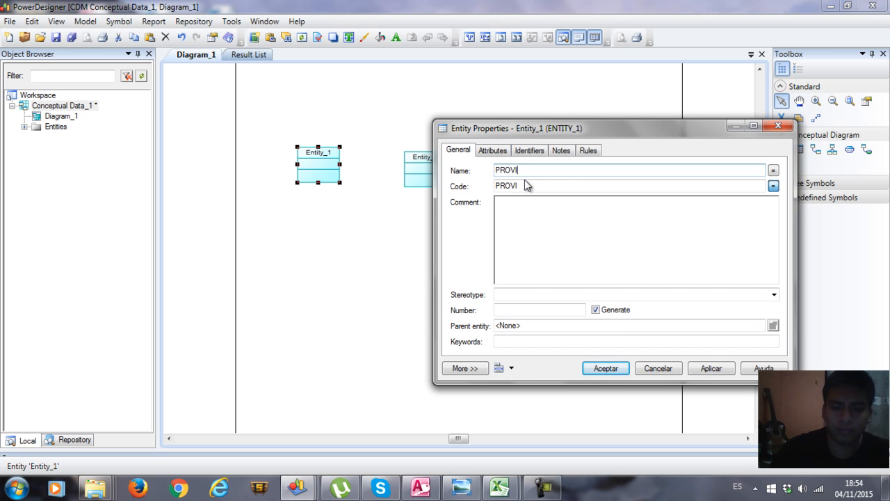
pyautogui.write('NICAS')
pyautogui.press('BackSpace')
pyautogui.press('BackSpace')
pyautogui.press('BackSpace')
pyautogui.press('BackSpace')
pyautogui.press('BackSpace')
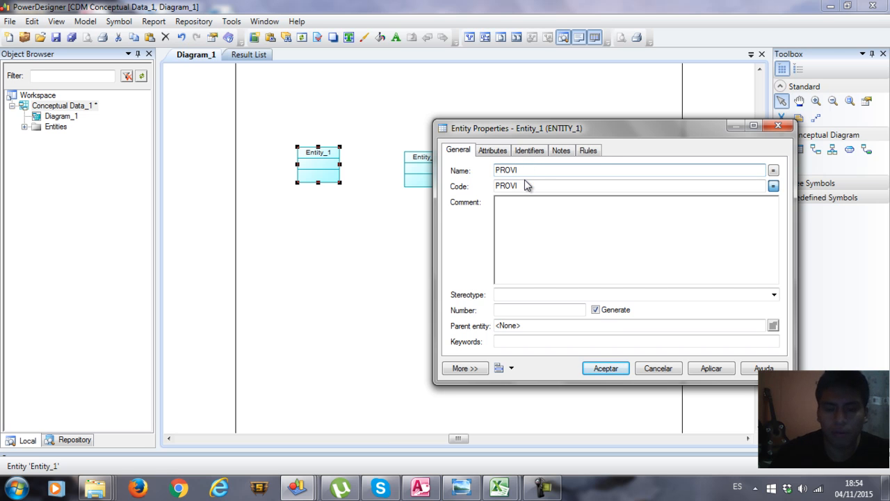
pyautogui.write('NCIAS')
pyautogui.click(577, 230)
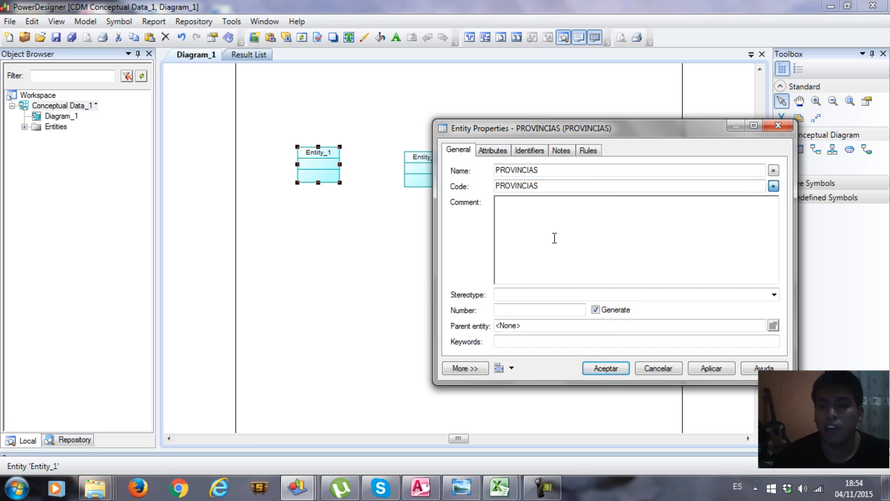
# Add a first attribute named PR_Codigo to the PROVINCIAS entity.
pyautogui.click(492, 150)
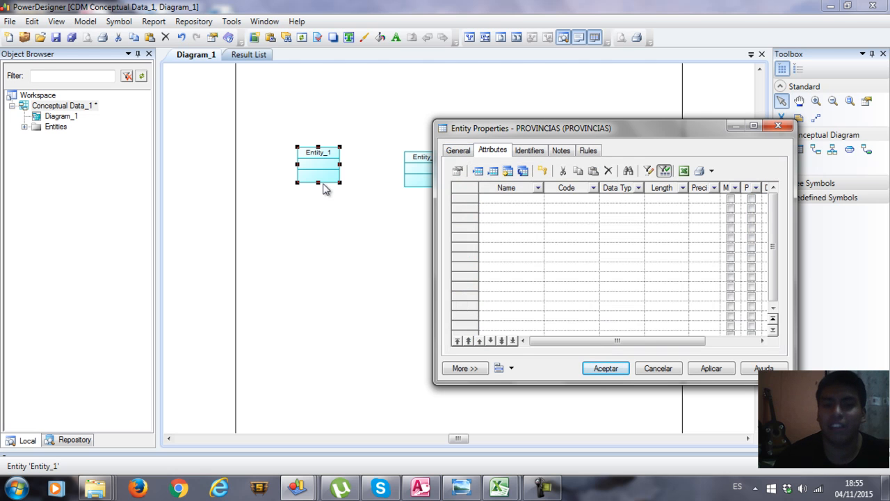
pyautogui.click(514, 198)
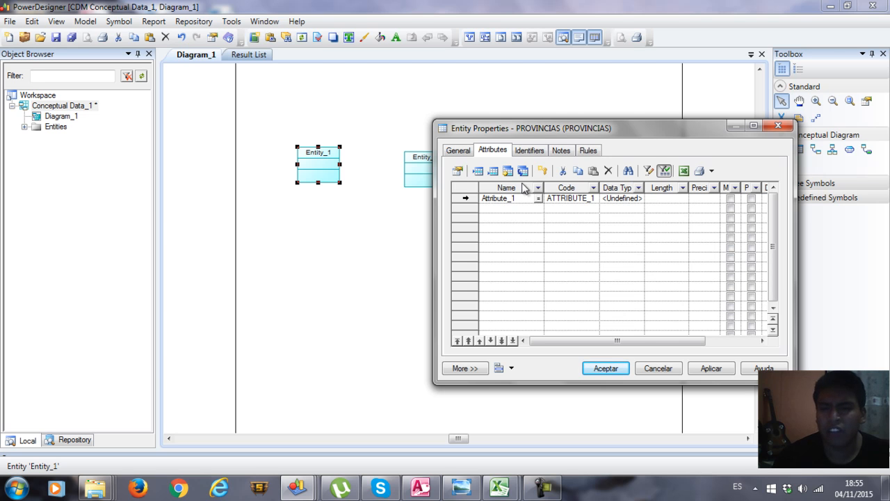
pyautogui.moveTo(524, 200); pyautogui.dragTo(483, 201)
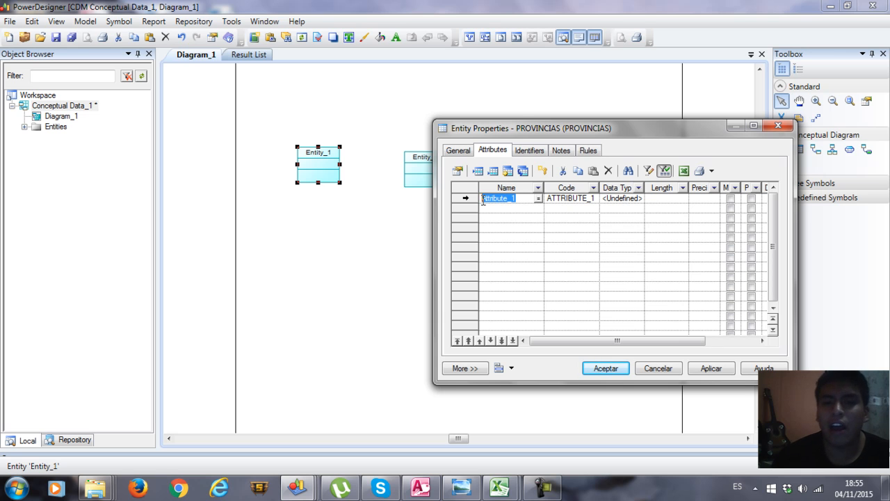
pyautogui.click(458, 151)
pyautogui.click(505, 171)
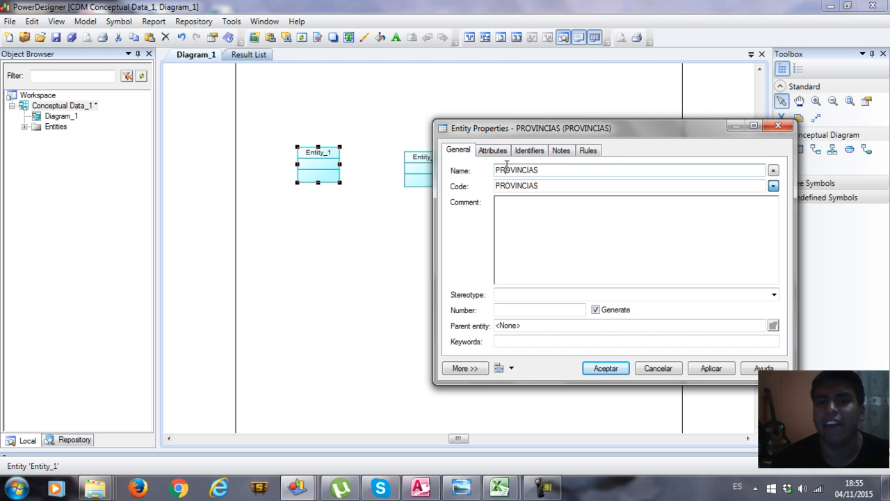
pyautogui.click(499, 153)
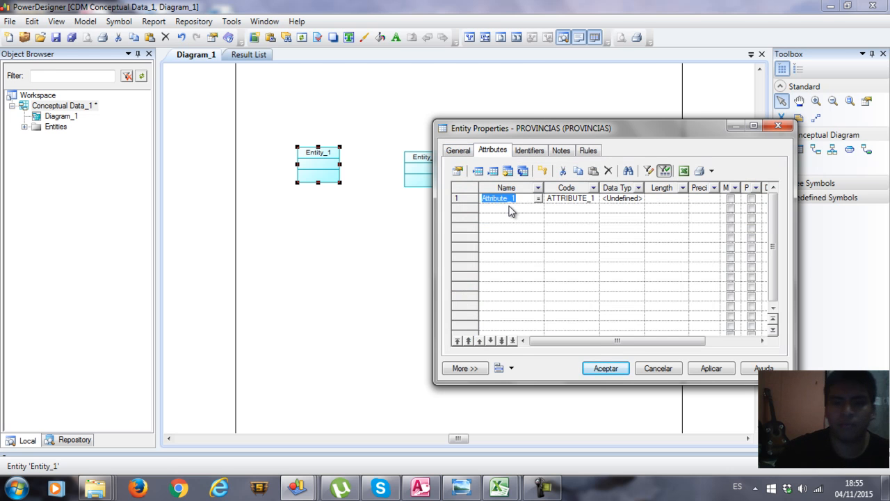
pyautogui.write('p')
pyautogui.press('BackSpace')
pyautogui.write('PR_')
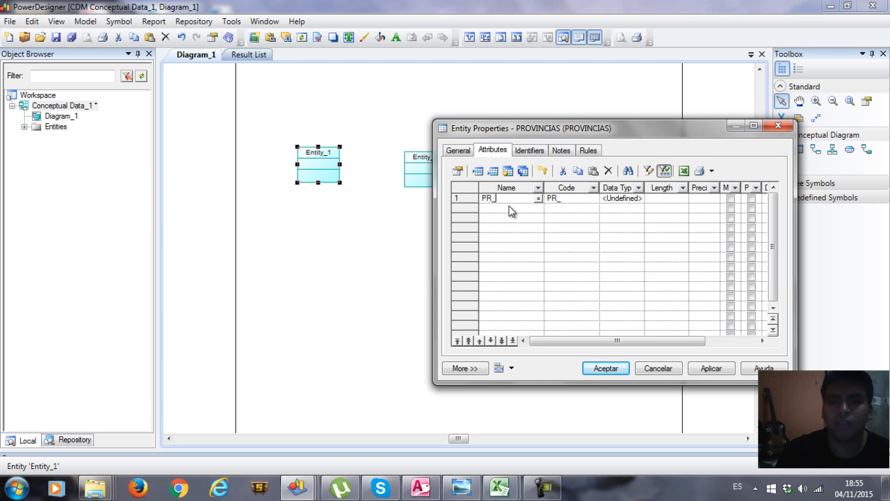
pyautogui.write('Codigo')
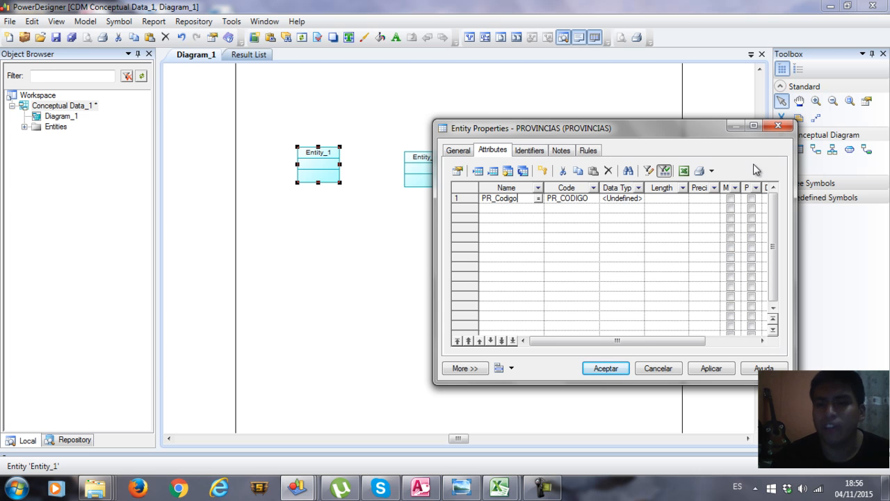
# Set the PR_Codigo attribute's data type to Variable characters with a length of 20.
pyautogui.click(634, 200)
pyautogui.click(638, 199)
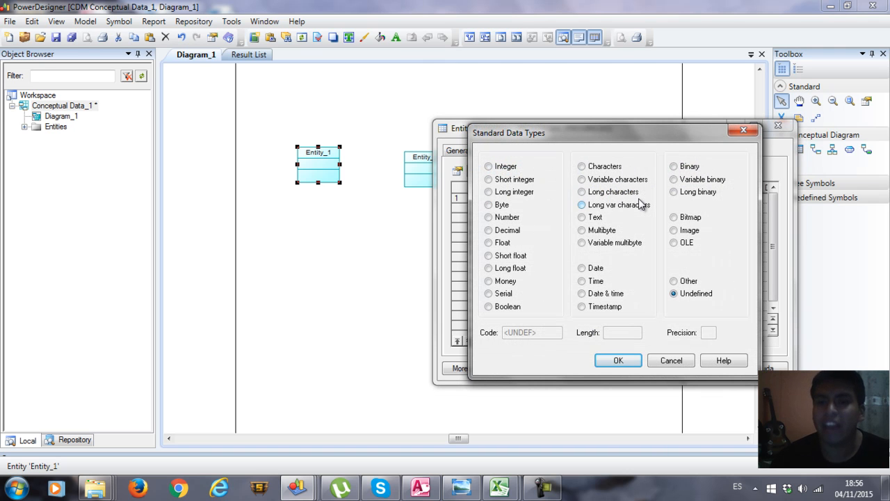
pyautogui.click(583, 180)
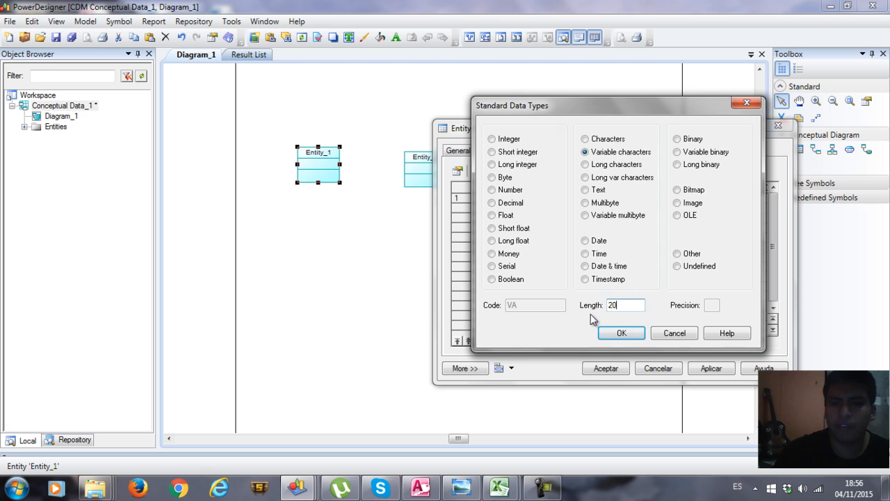
pyautogui.click(622, 334)
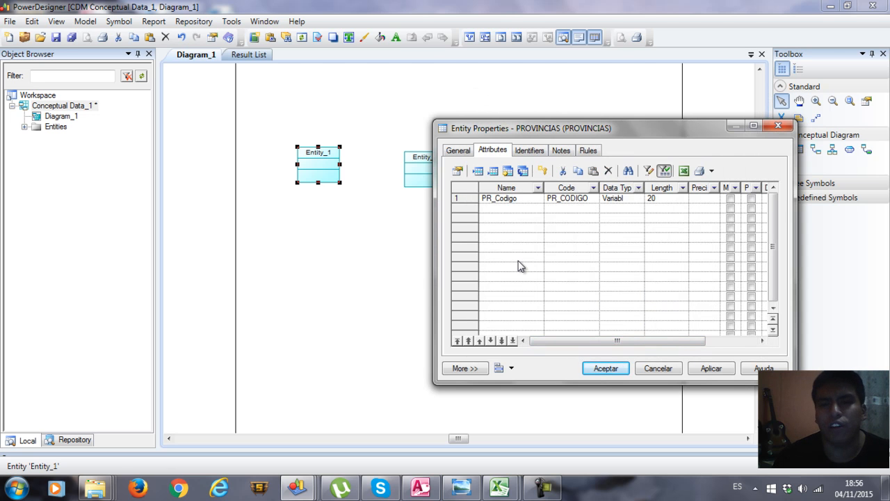
# Mark PR_Codigo as mandatory and as the primary identifier of the PROVINCIAS entity.
pyautogui.moveTo(685, 340); pyautogui.dragTo(709, 345)
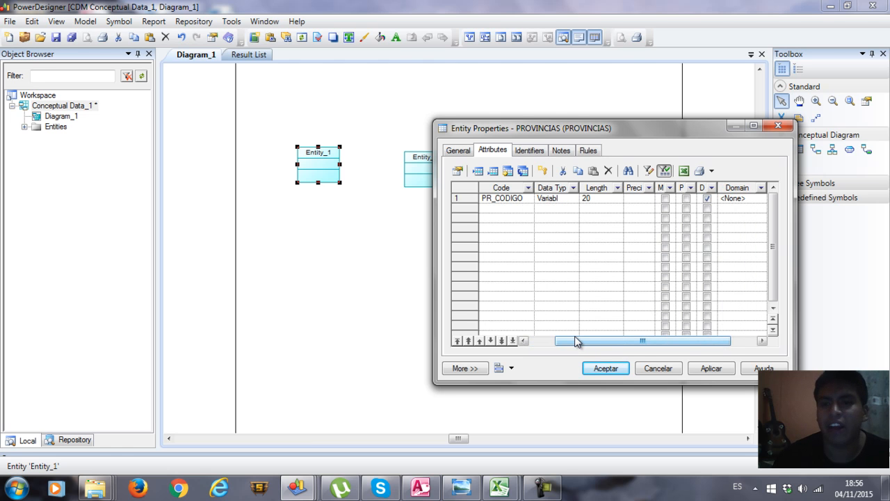
pyautogui.moveTo(597, 344); pyautogui.dragTo(651, 353)
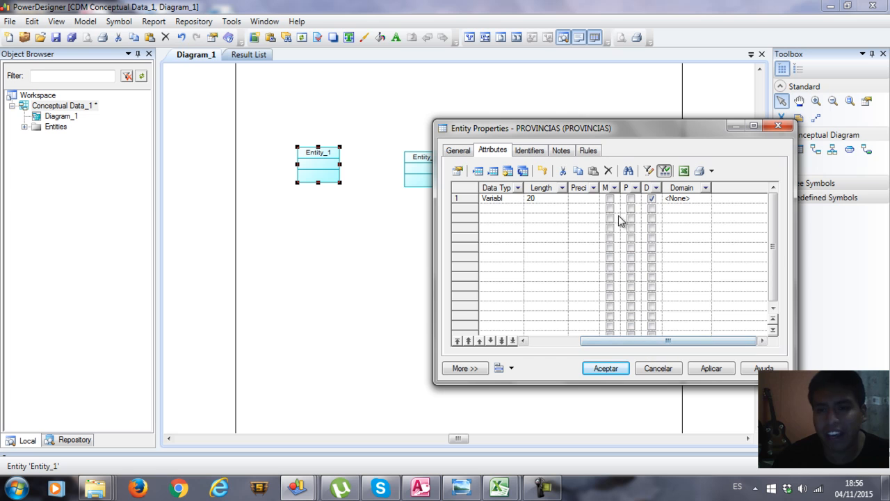
pyautogui.click(631, 199)
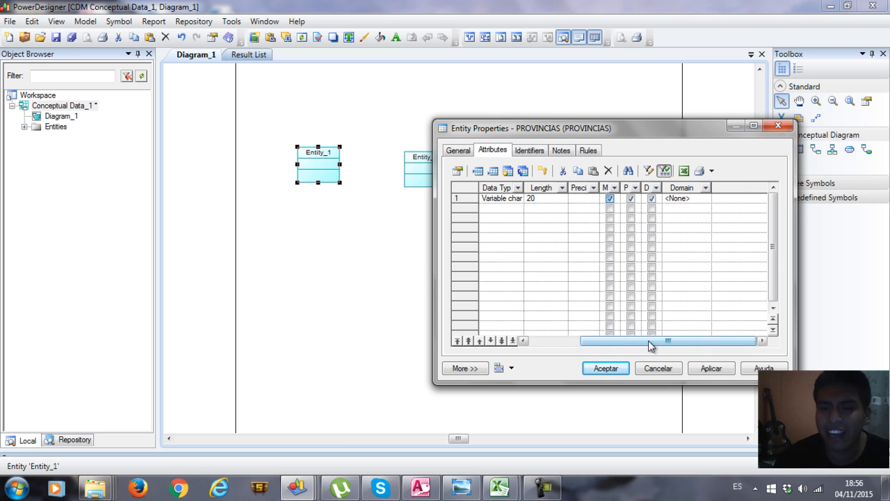
pyautogui.moveTo(668, 341); pyautogui.dragTo(497, 301)
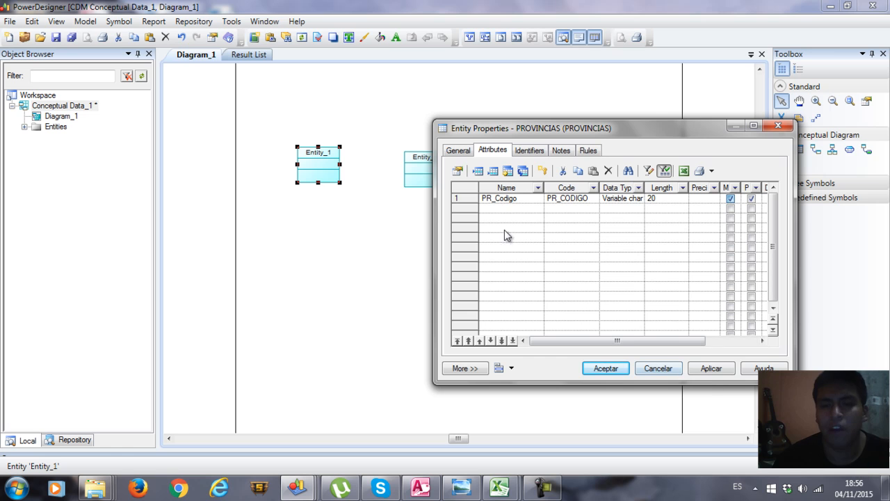
# Add a second attribute named PR_Nombre to the PROVINCIAS entity.
pyautogui.click(492, 208)
pyautogui.click(487, 208)
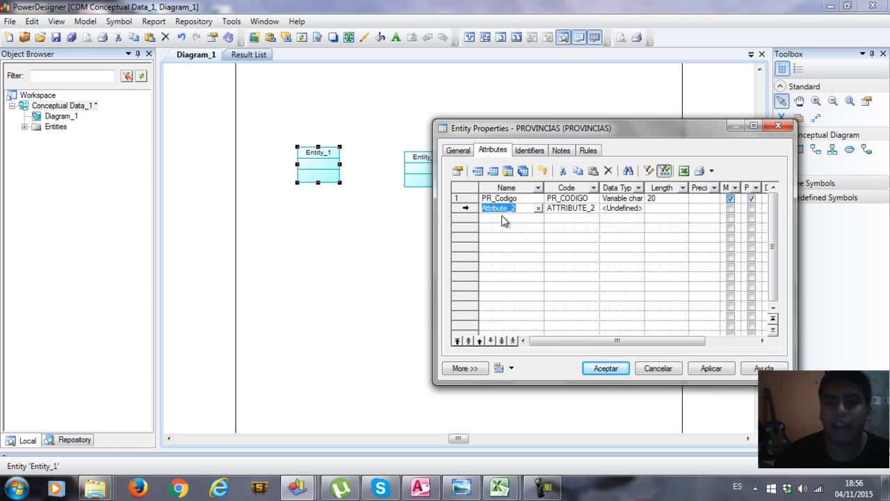
pyautogui.write('P')
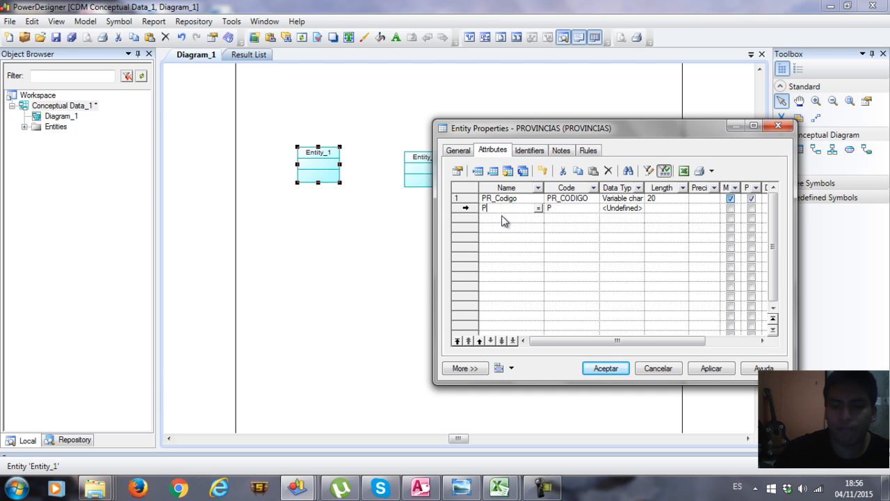
pyautogui.write('R_Nombre')
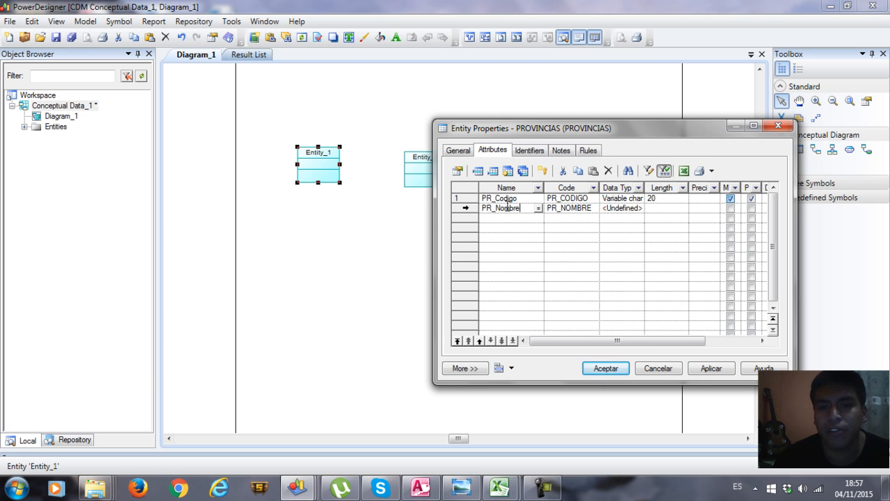
# Set the PR_Nombre attribute's data type to Variable characters with a length of 100.
pyautogui.click(581, 210)
pyautogui.click(623, 209)
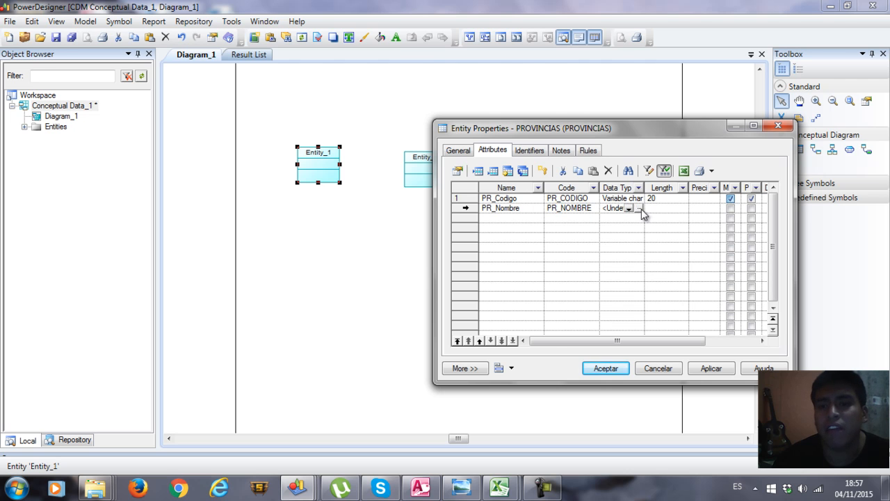
pyautogui.click(640, 209)
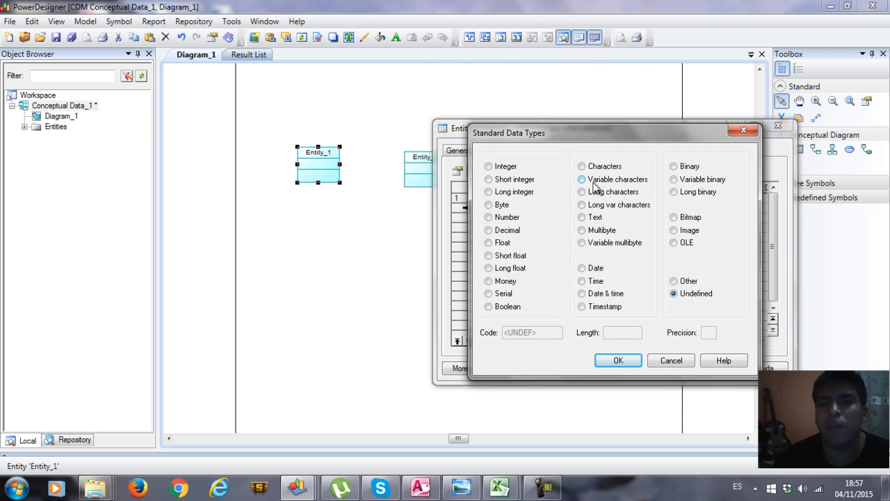
pyautogui.click(595, 182)
pyautogui.click(631, 331)
pyautogui.write('100')
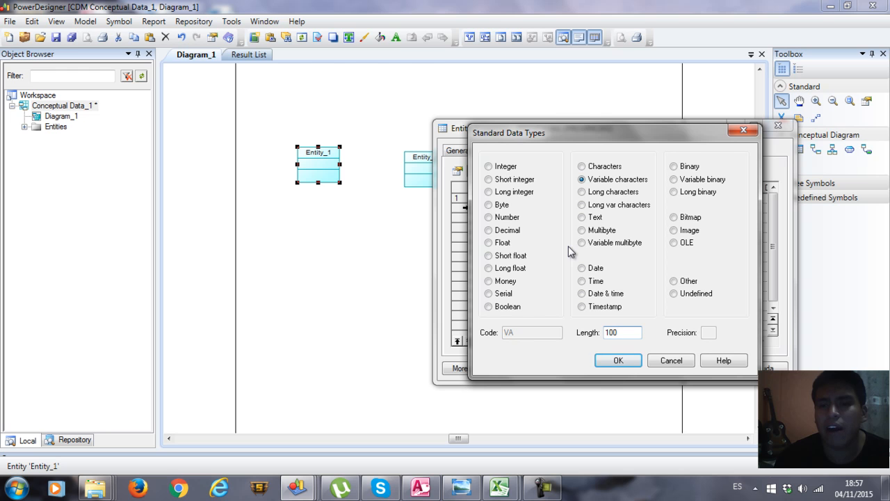
pyautogui.click(624, 360)
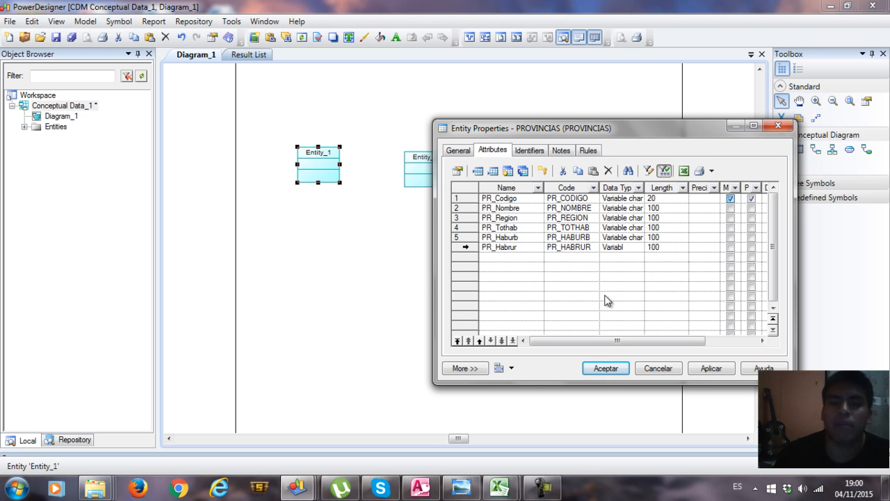
# Review the general properties of PROVINCIAS, accept them, and narrow the entity symbol until its data type column is partly cut off.
pyautogui.click(466, 153)
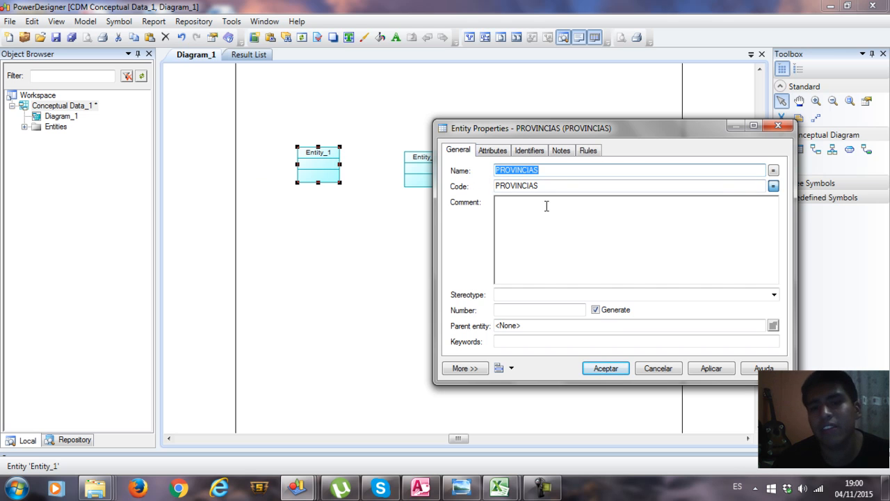
pyautogui.moveTo(354, 142); pyautogui.dragTo(403, 136)
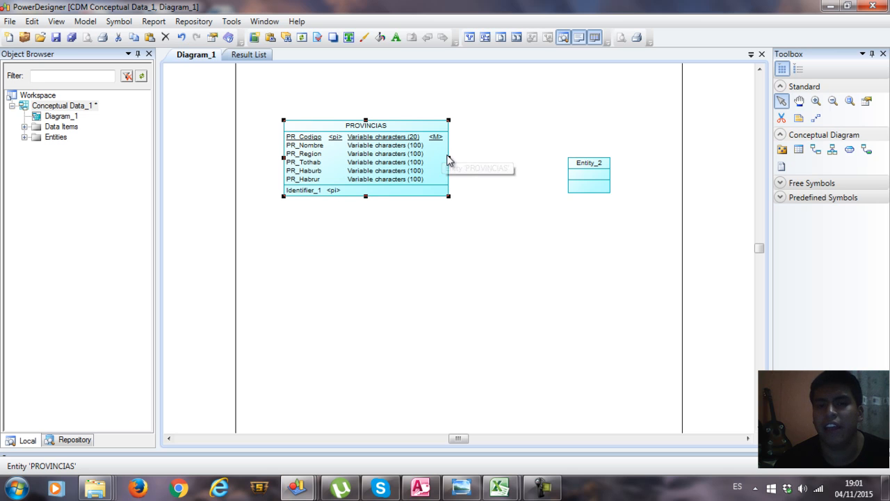
pyautogui.moveTo(447, 158); pyautogui.dragTo(381, 160)
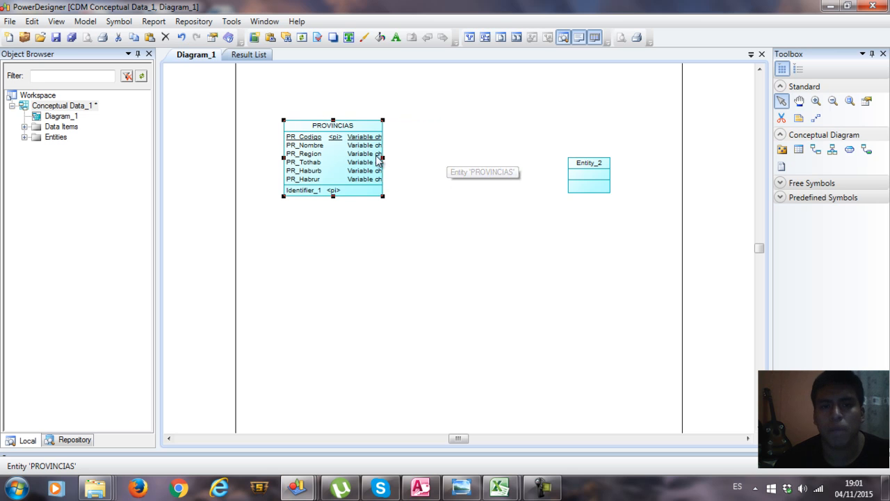
# Give the CA_Mujer attribute of CANTONES-CHIMBORAZO a Variable characters length of 100 and accept the entity's properties.
pyautogui.doubleClick(592, 183)
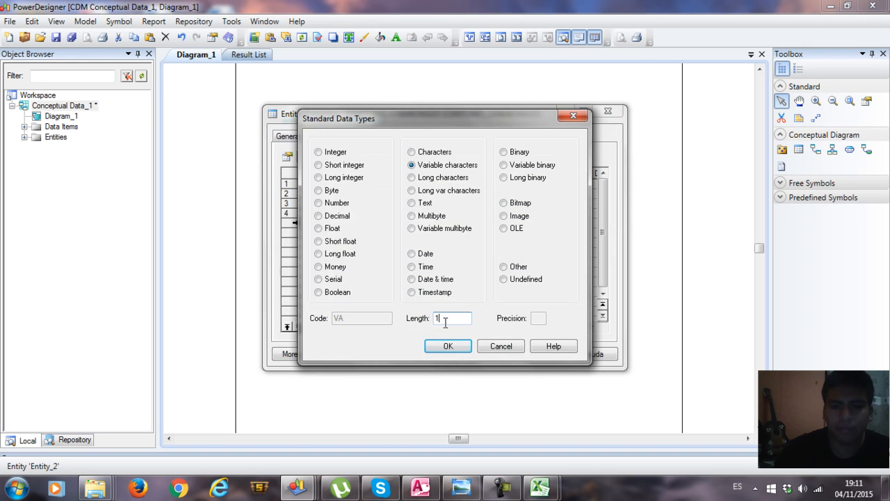
pyautogui.write('00')
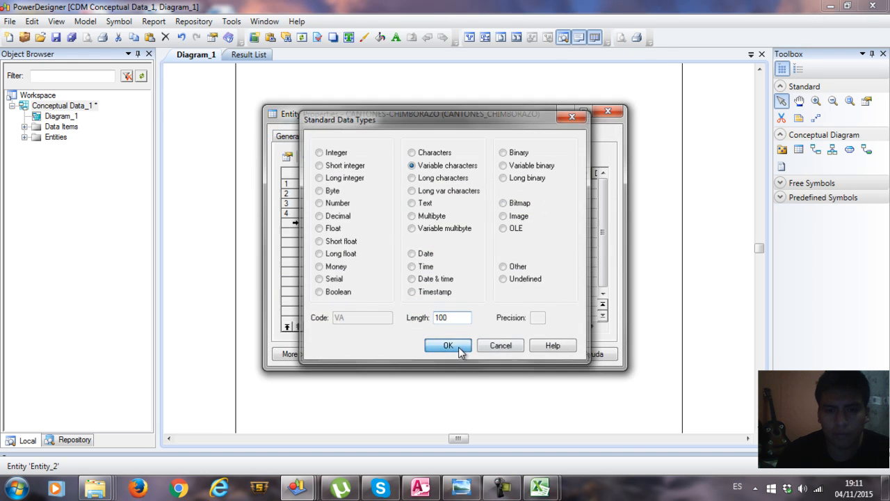
pyautogui.click(460, 351)
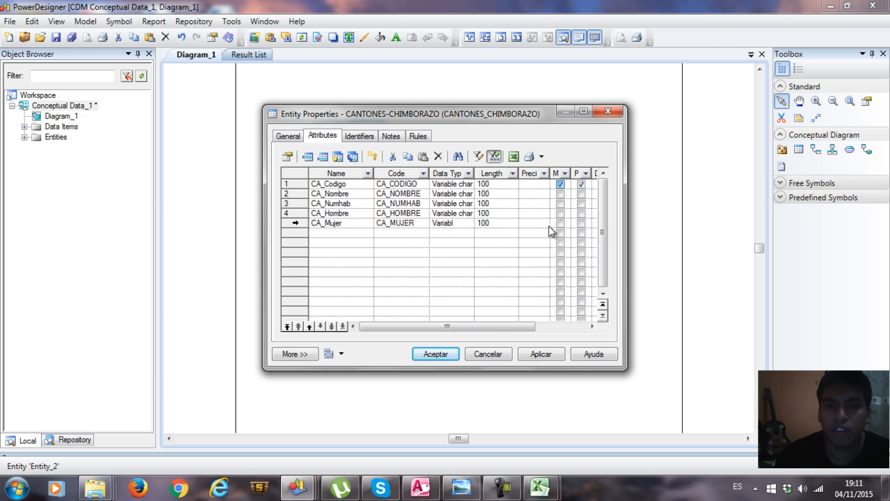
pyautogui.moveTo(496, 332); pyautogui.dragTo(557, 332)
pyautogui.press('Return')
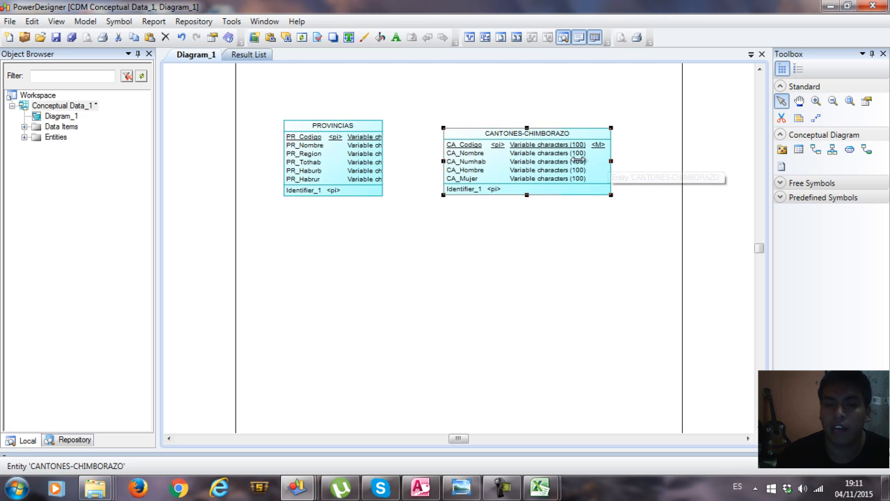
# Resize the CANTONES-CHIMBORAZO entity to a narrower, slightly taller box that roughly matches the height of PROVINCIAS.
pyautogui.moveTo(557, 157); pyautogui.dragTo(556, 157)
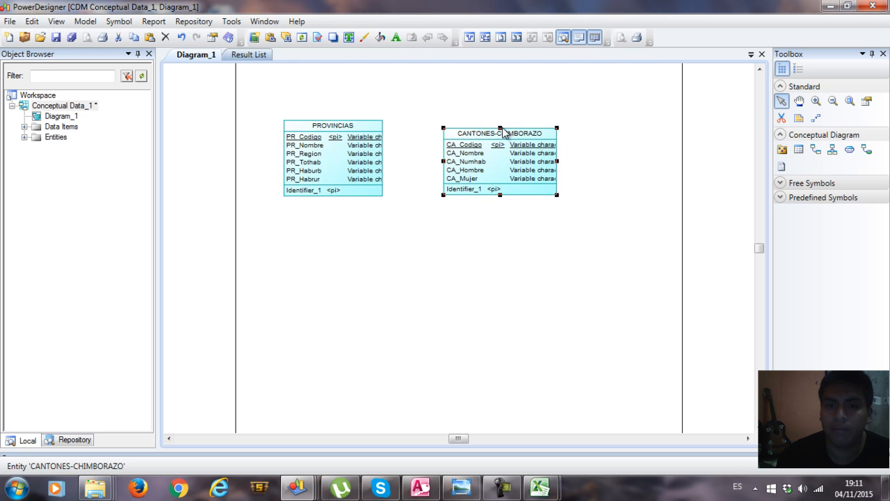
pyautogui.moveTo(501, 126); pyautogui.dragTo(502, 121)
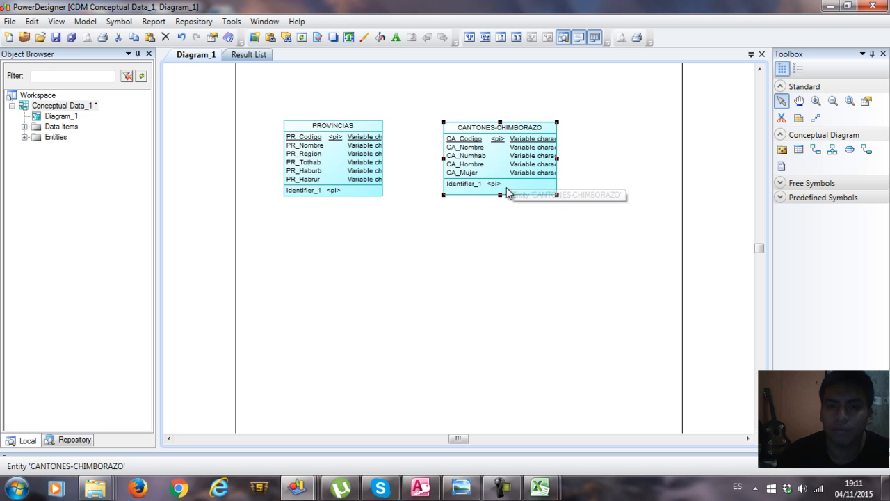
pyautogui.moveTo(498, 198); pyautogui.dragTo(500, 200)
pyautogui.click(566, 188)
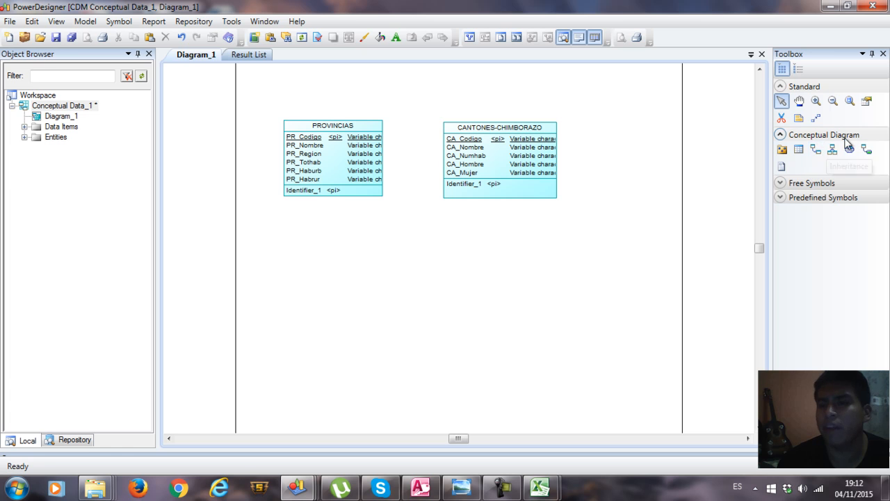
# Draw a relationship from PROVINCIAS to CANTONES-CHIMBORAZO and shift the second entity slightly away from PROVINCIAS.
pyautogui.click(818, 150)
pyautogui.moveTo(379, 157); pyautogui.dragTo(452, 167)
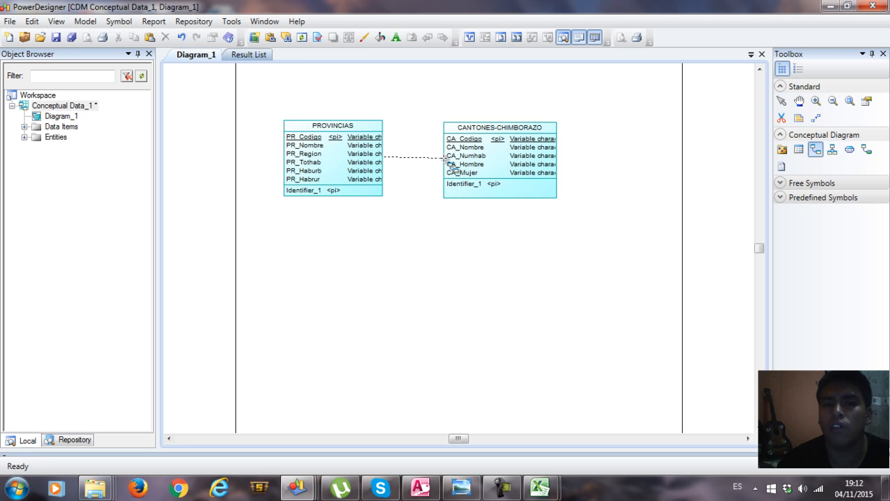
pyautogui.moveTo(452, 167)
pyautogui.mouseDown()
pyautogui.moveTo(441, 160)
pyautogui.moveTo(425, 167)
pyautogui.moveTo(439, 161)
pyautogui.mouseUp()
pyautogui.rightClick(592, 229)
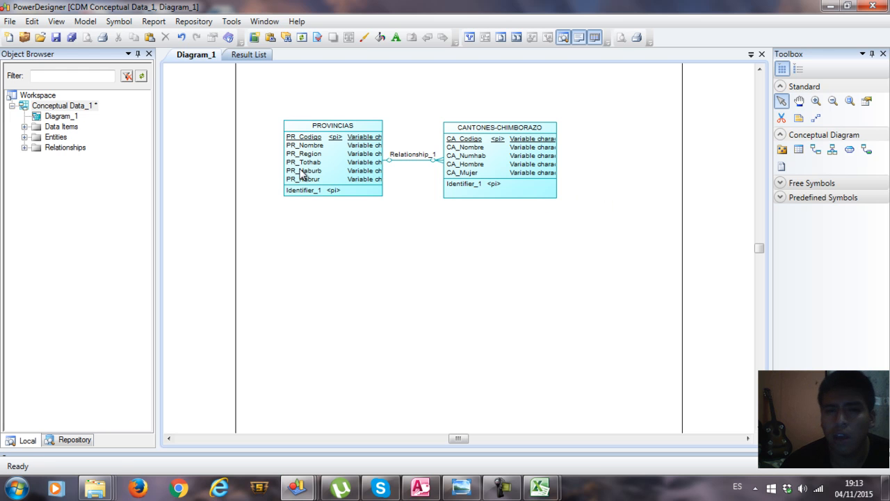
pyautogui.moveTo(476, 161); pyautogui.dragTo(478, 161)
# Name the relationship between PROVINCIAS and CANTONES-CHIMBORAZO PRO_CAN in its properties.
pyautogui.doubleClick(414, 160)
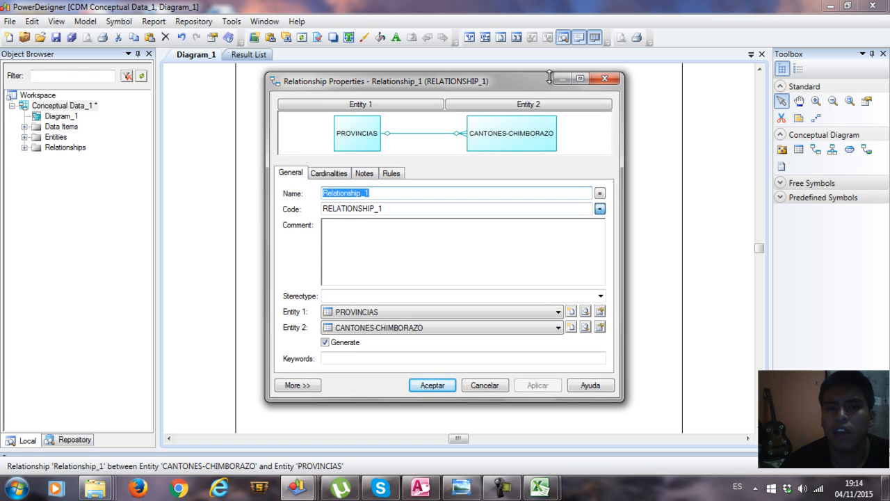
pyautogui.moveTo(509, 83); pyautogui.dragTo(679, 142)
pyautogui.click(329, 129)
pyautogui.click(327, 126)
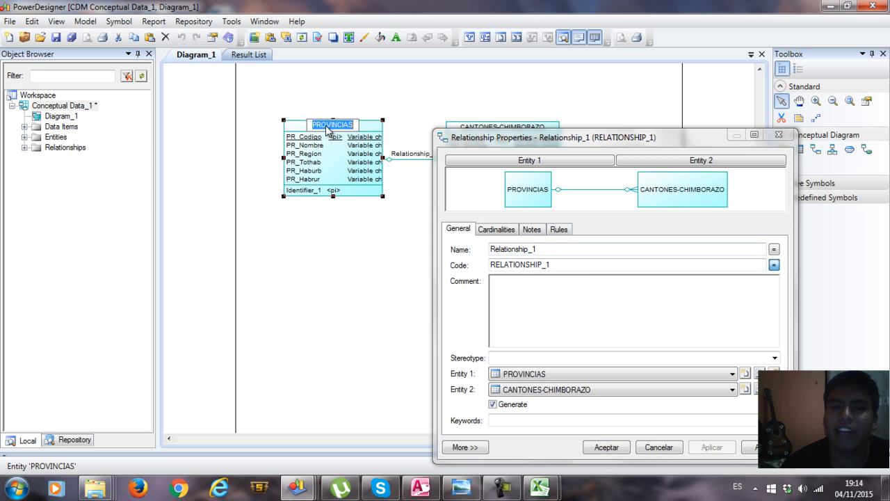
pyautogui.click(506, 138)
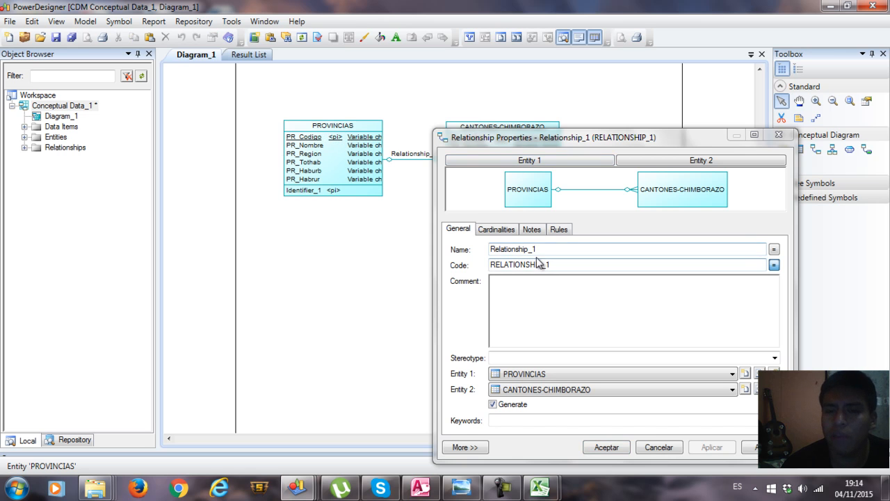
pyautogui.click(483, 245)
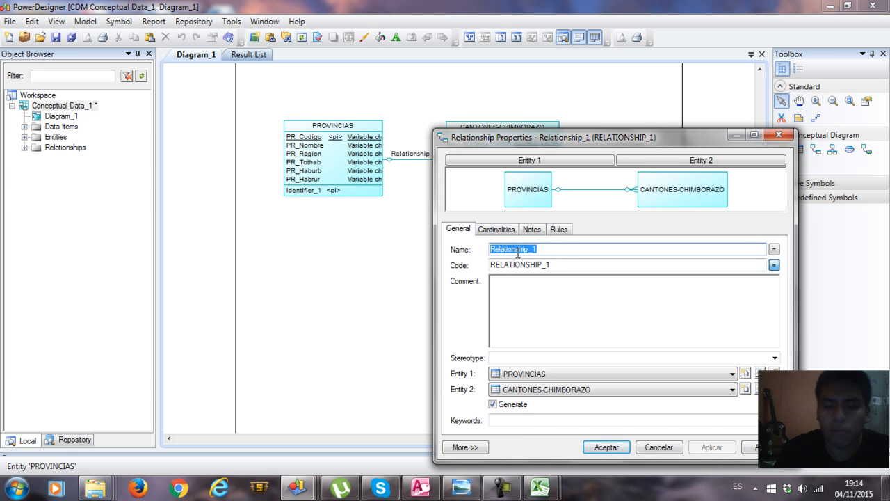
pyautogui.write('PRO_')
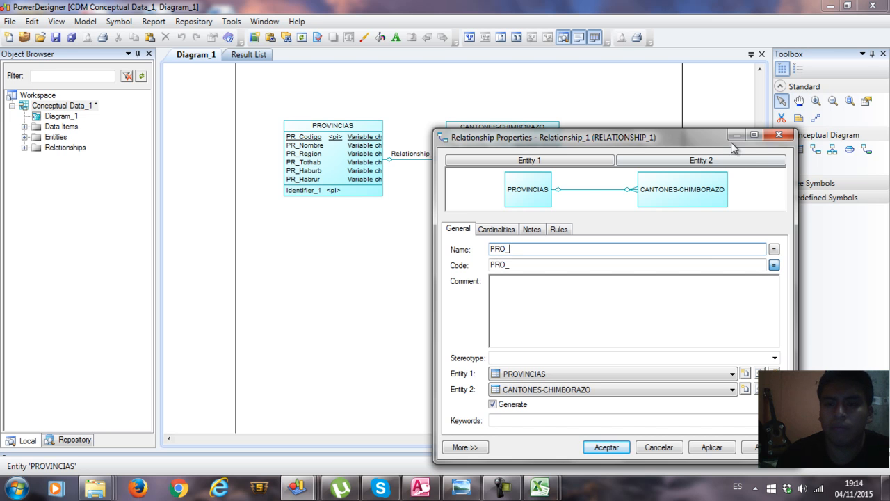
pyautogui.moveTo(708, 138); pyautogui.dragTo(680, 164)
pyautogui.write('_CA')
pyautogui.write('S')
pyautogui.press('BackSpace')
pyautogui.write('N')
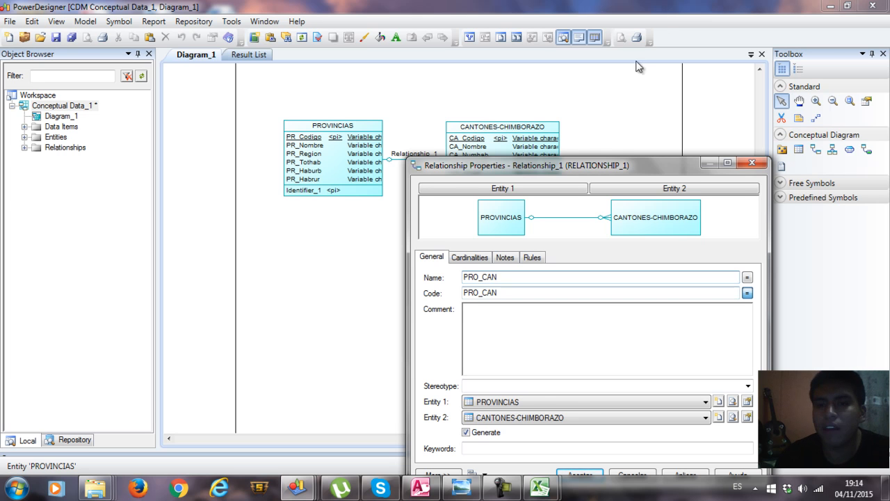
# Show the cardinality settings of the PRO_CAN relationship and move its properties window so the relationship line can be seen.
pyautogui.moveTo(660, 165); pyautogui.dragTo(678, 156)
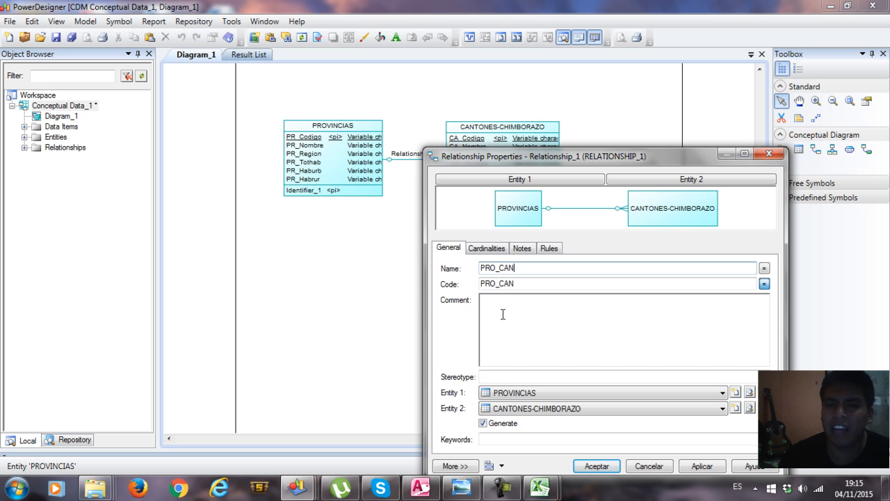
pyautogui.click(500, 249)
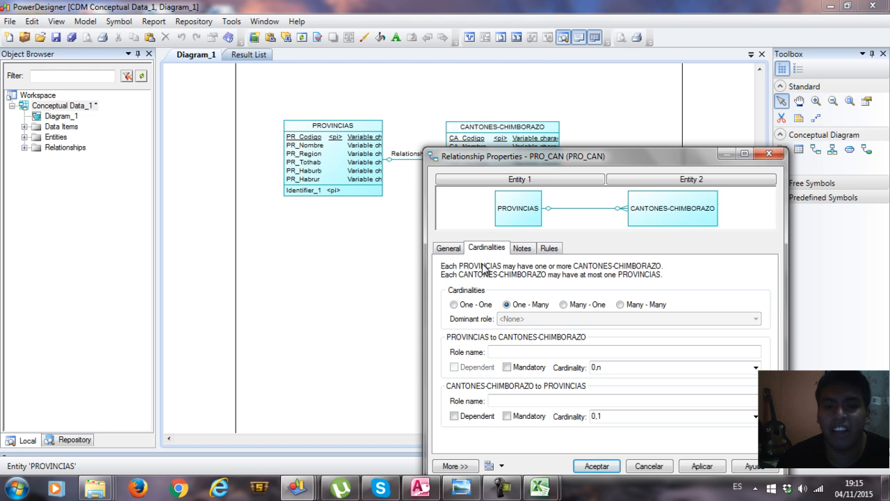
pyautogui.moveTo(648, 160); pyautogui.dragTo(551, 184)
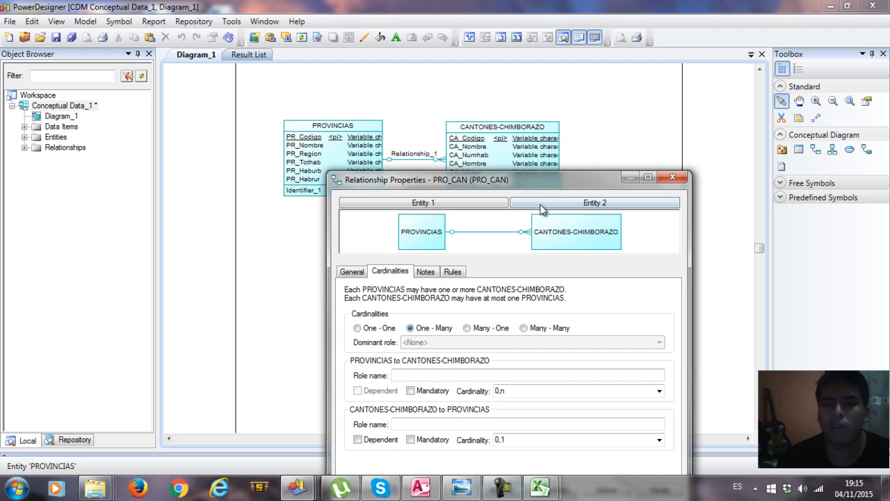
# Make the PRO_CAN relationship mandatory in both directions and apply its properties.
pyautogui.moveTo(550, 182); pyautogui.dragTo(556, 98)
pyautogui.press('Return')
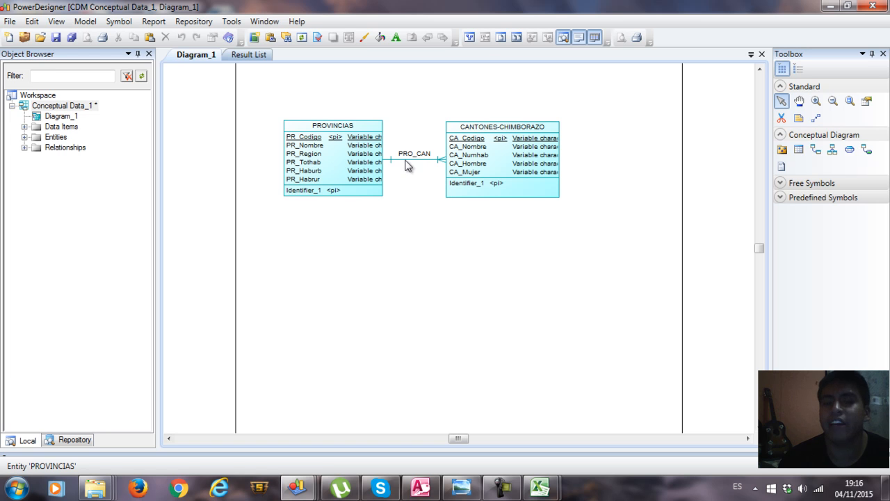
pyautogui.doubleClick(409, 161)
pyautogui.click(606, 78)
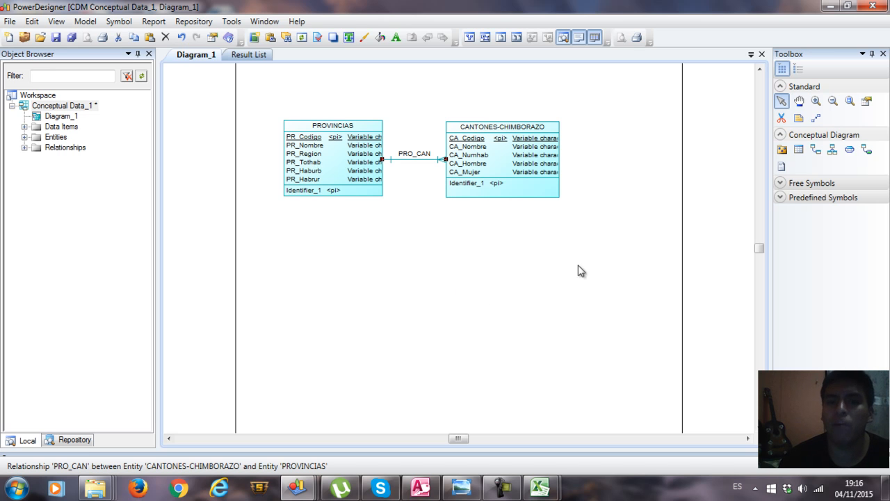
pyautogui.click(536, 220)
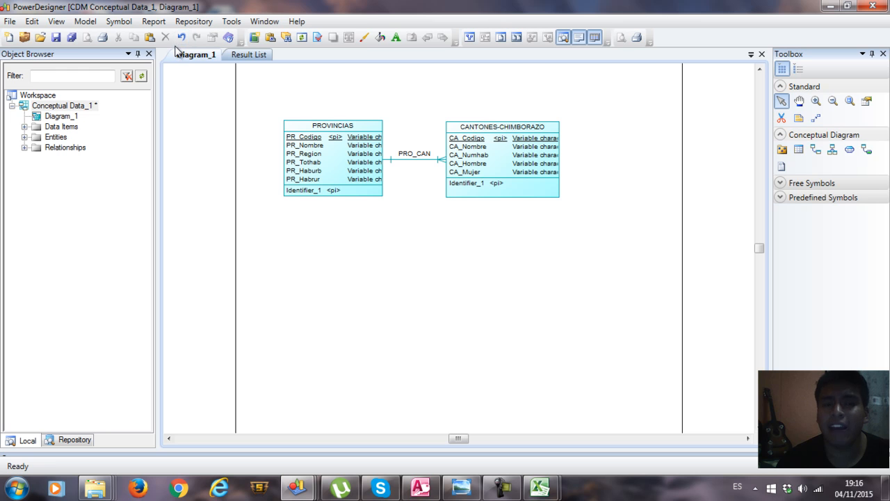
# Generate a new physical data model from the conceptual model with Microsoft Access 2007 as the DBMS.
pyautogui.click(232, 21)
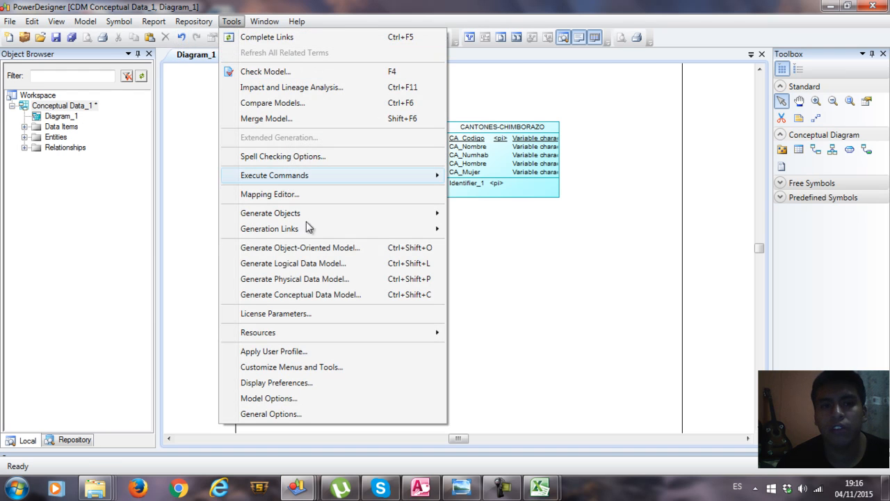
pyautogui.click(334, 283)
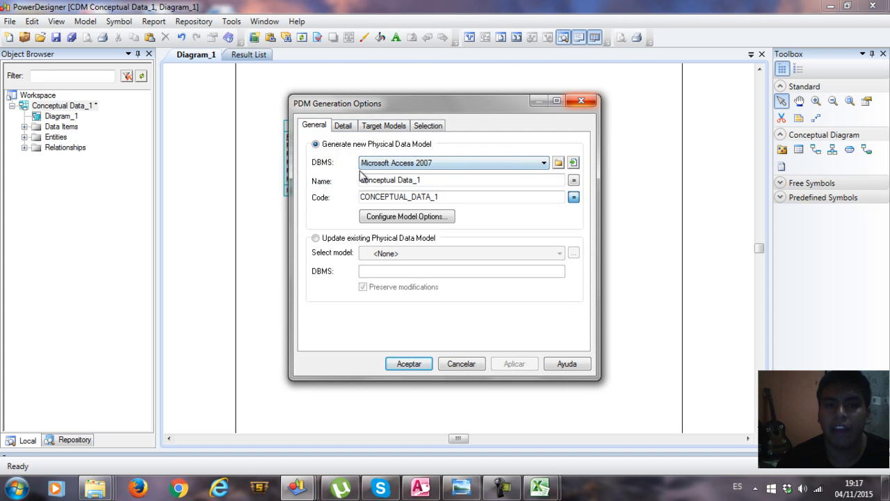
pyautogui.click(546, 163)
pyautogui.scroll(2, 497, 213)
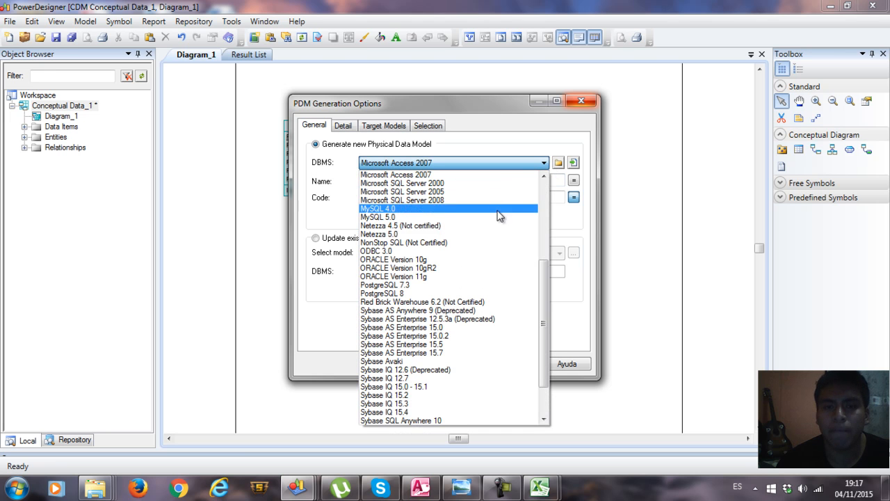
pyautogui.click(431, 175)
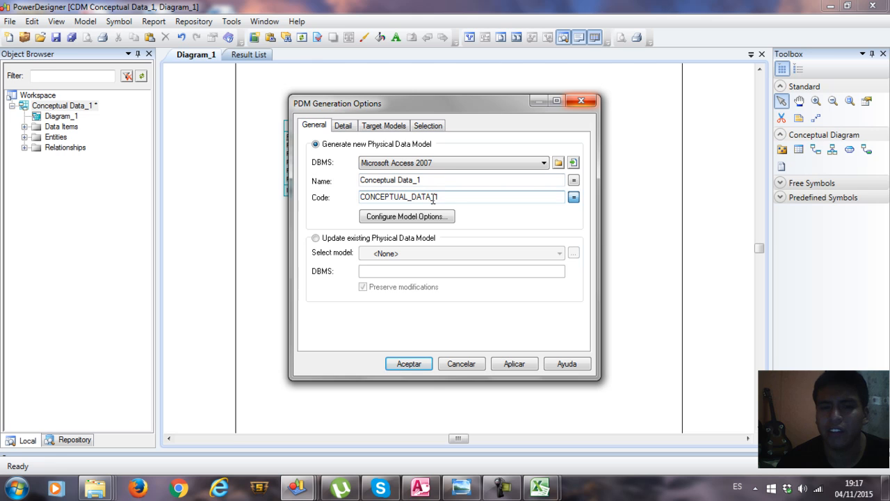
pyautogui.press('Return')
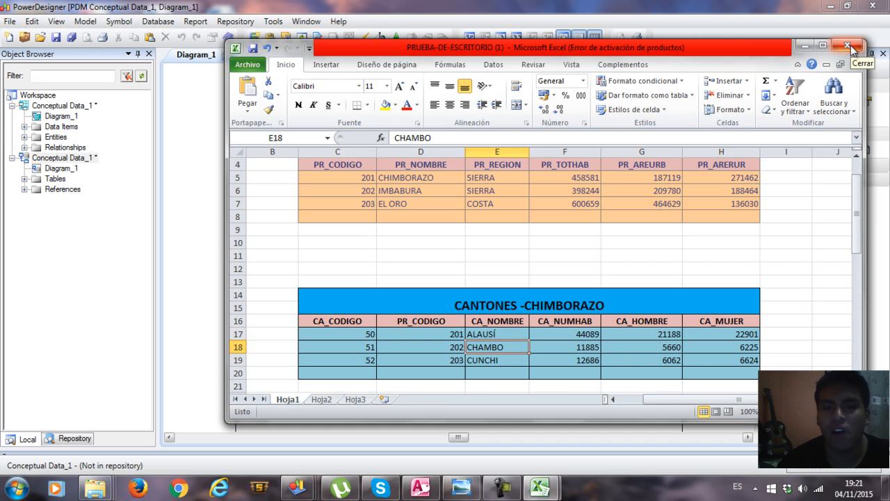
# Cancel closing the PRUEBA-DE-ESCRITORIO (1) workbook and minimize it to reveal the physical diagram.
pyautogui.click(850, 47)
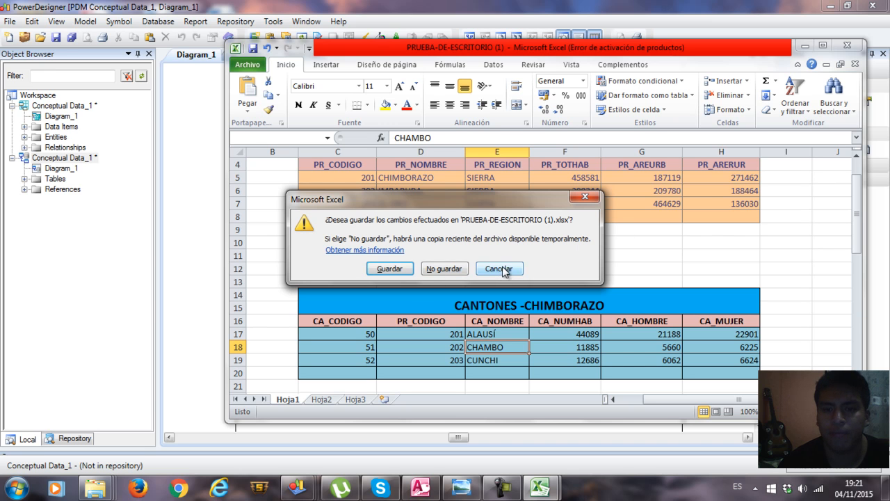
pyautogui.click(504, 270)
pyautogui.click(806, 46)
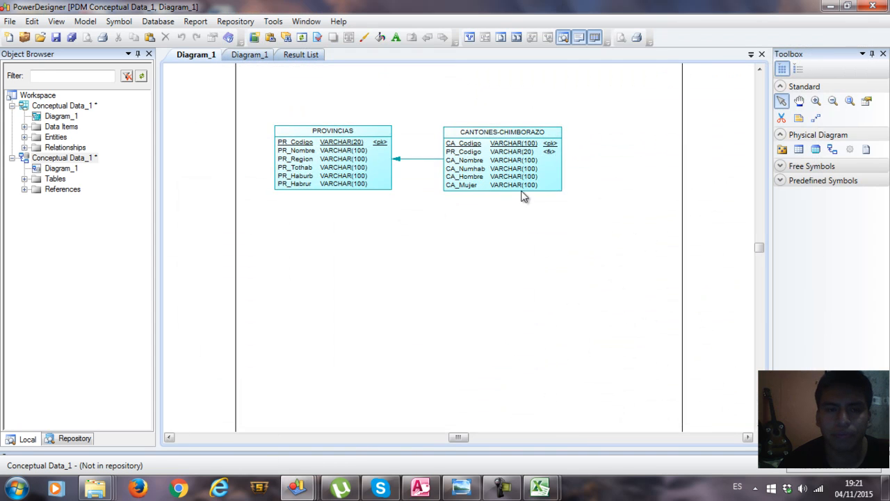
# Compare the conceptual diagram with the generated physical diagram of PROVINCIAS and CANTONES-CHIMBORAZO.
pyautogui.click(250, 56)
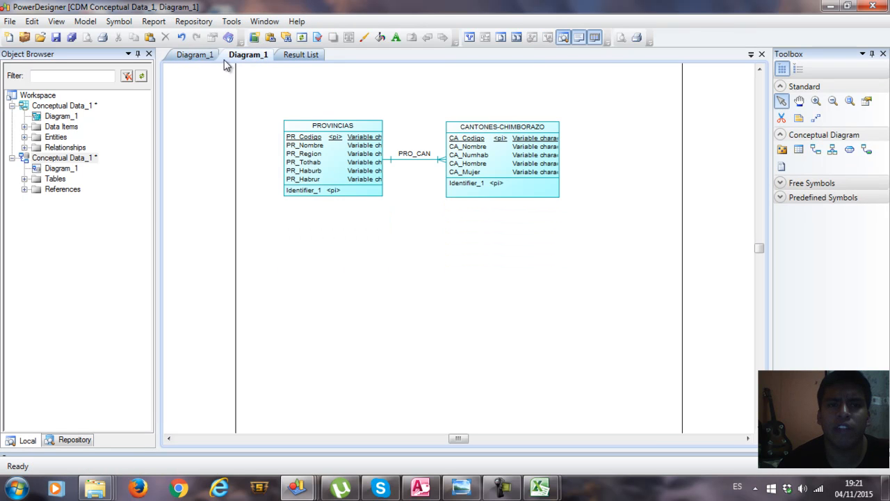
pyautogui.click(196, 59)
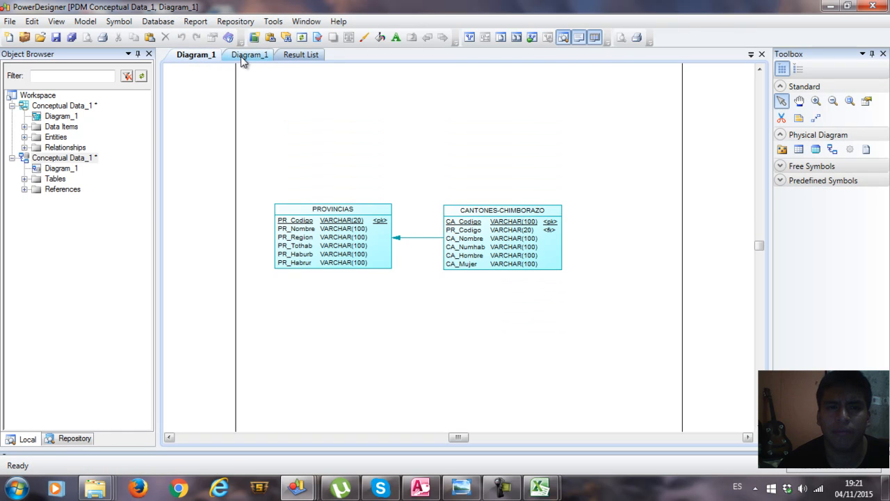
pyautogui.click(232, 58)
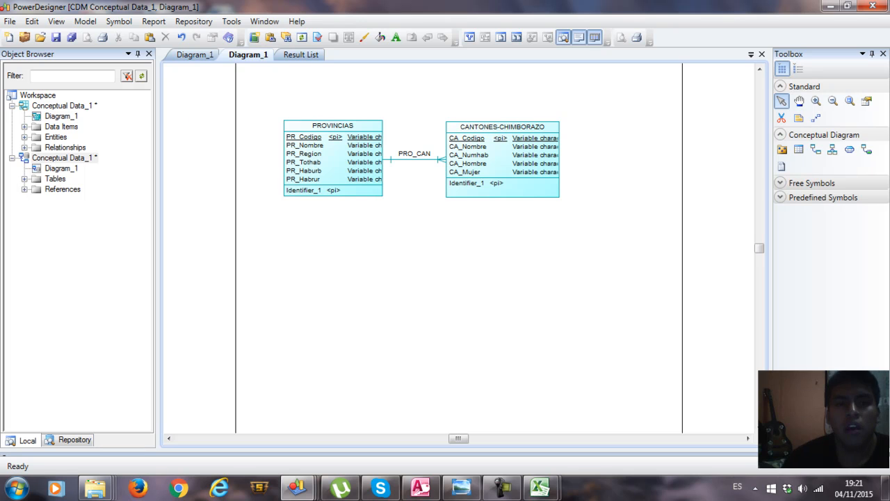
pyautogui.click(199, 59)
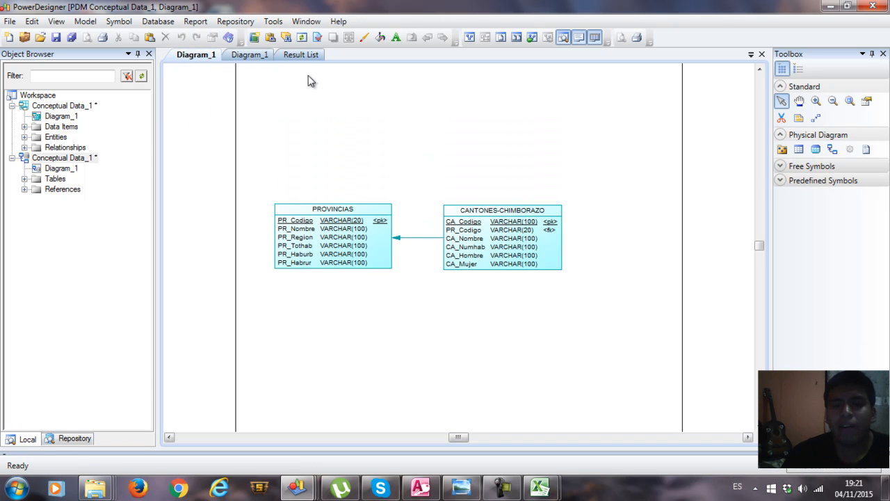
pyautogui.click(251, 58)
pyautogui.click(187, 60)
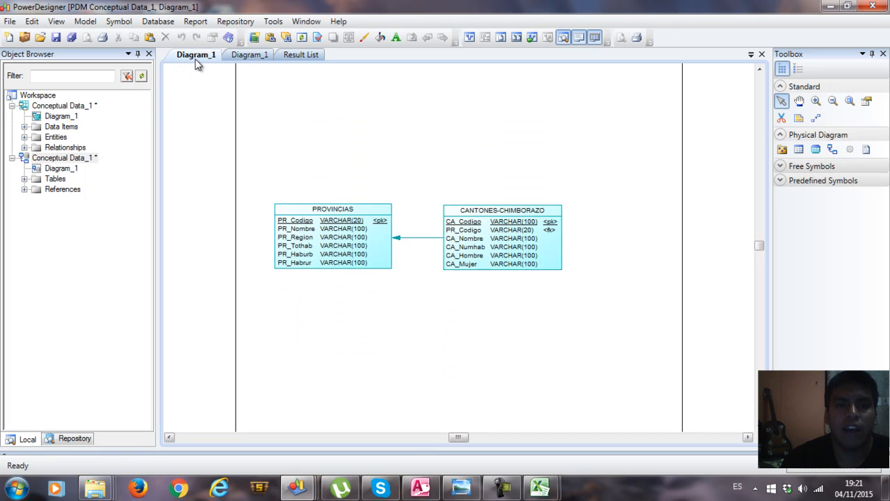
# Start generating the database from the physical model and set the output directory to the desktop folder Mi primera base de datos.
pyautogui.click(159, 21)
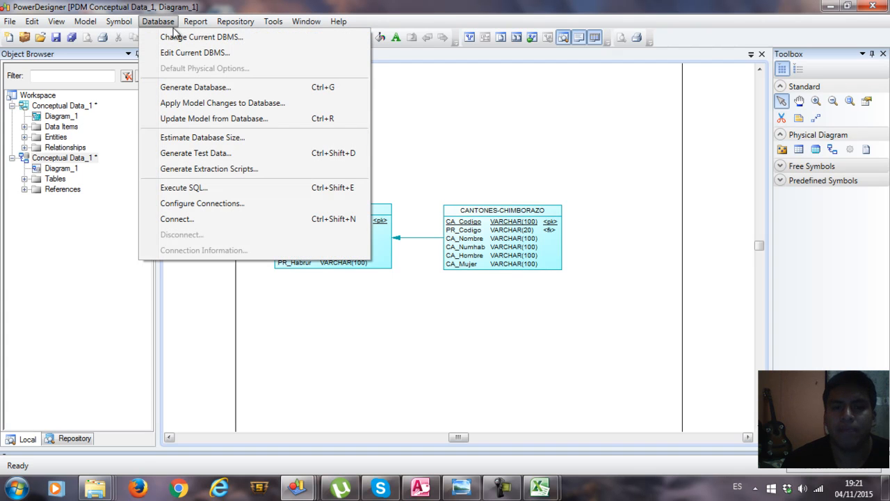
pyautogui.click(217, 88)
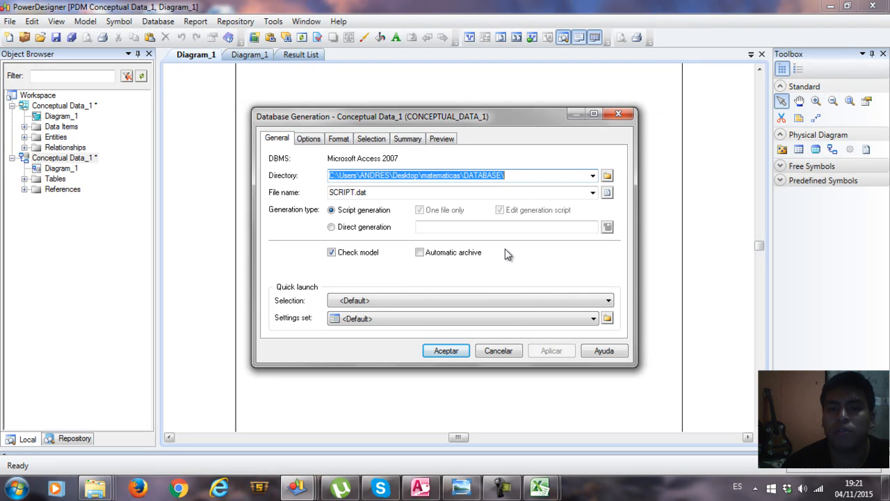
pyautogui.click(607, 175)
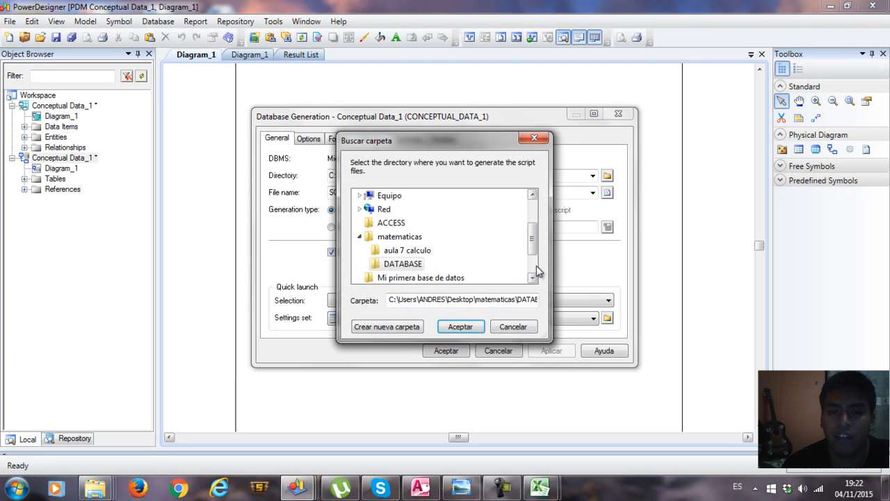
pyautogui.moveTo(532, 239)
pyautogui.mouseDown()
pyautogui.moveTo(518, 286)
pyautogui.moveTo(540, 240)
pyautogui.mouseUp()
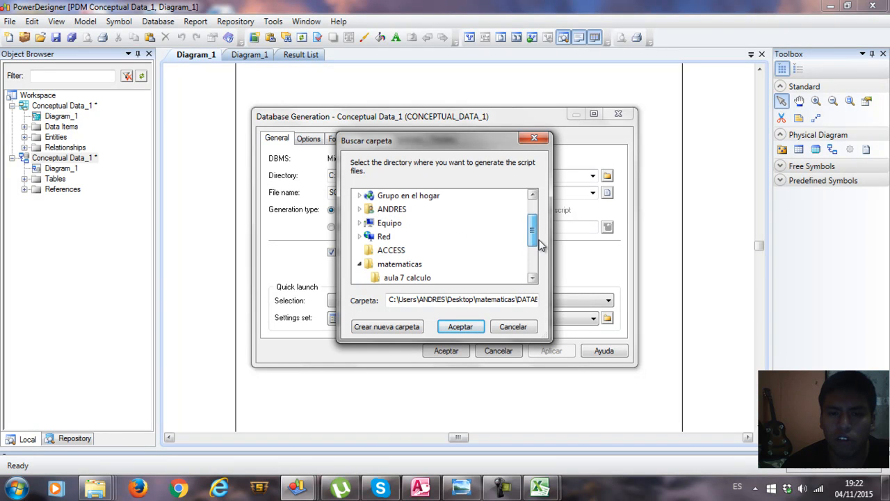
pyautogui.click(526, 236)
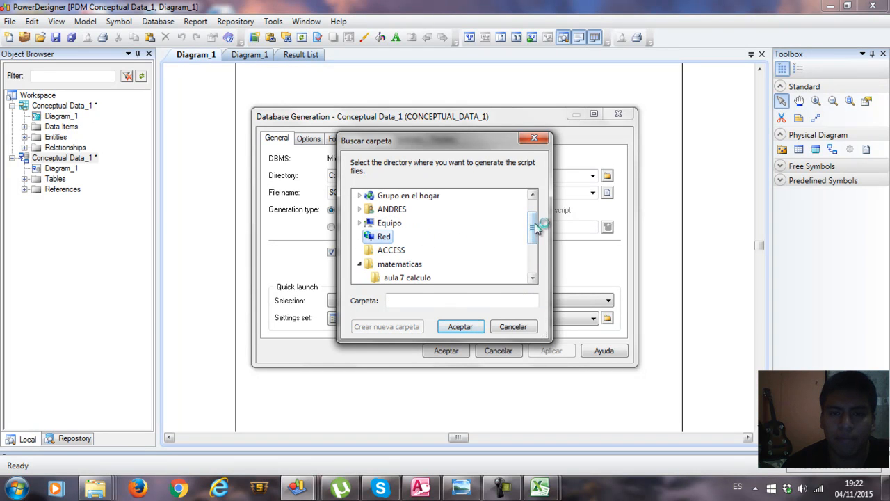
pyautogui.scroll(1, 533, 220)
pyautogui.click(403, 197)
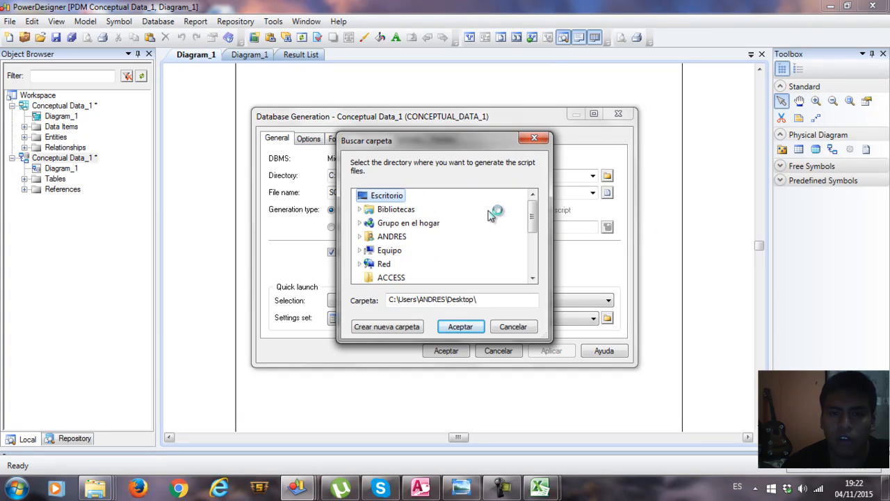
pyautogui.moveTo(533, 215); pyautogui.dragTo(541, 285)
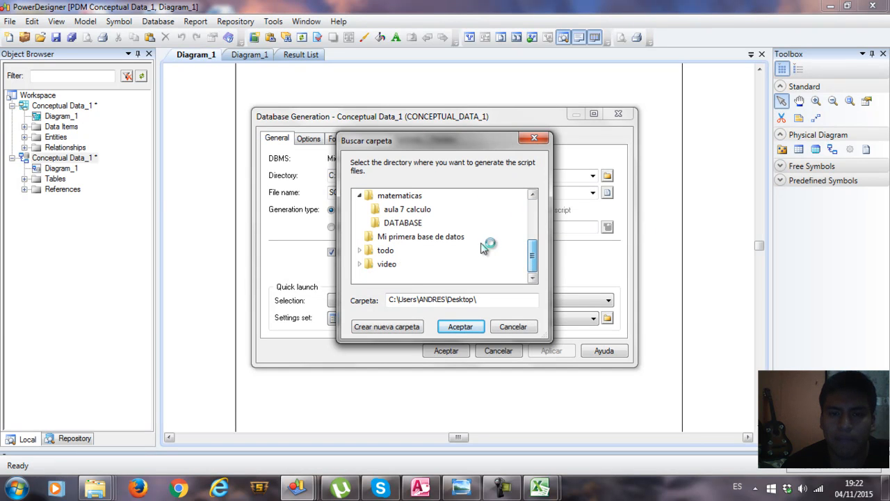
pyautogui.click(452, 237)
pyautogui.click(459, 325)
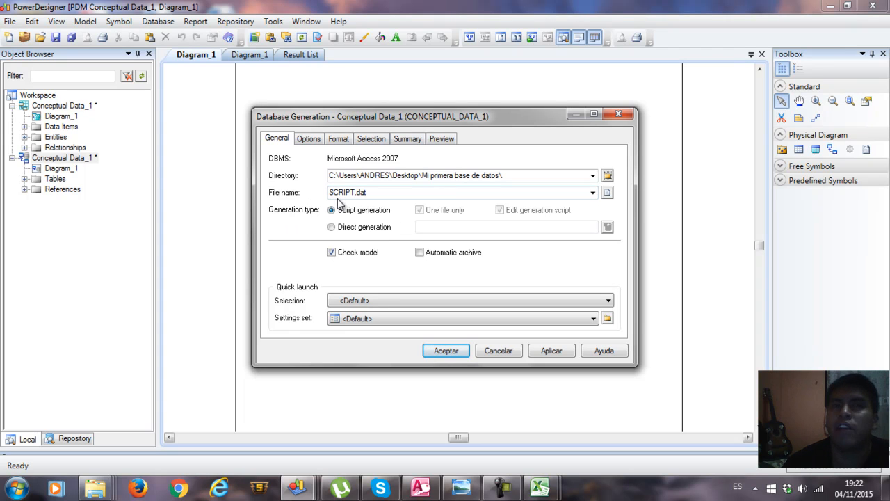
# Generate the database script as SCRIPT.dat and close the list of generated files.
pyautogui.click(552, 351)
pyautogui.click(450, 351)
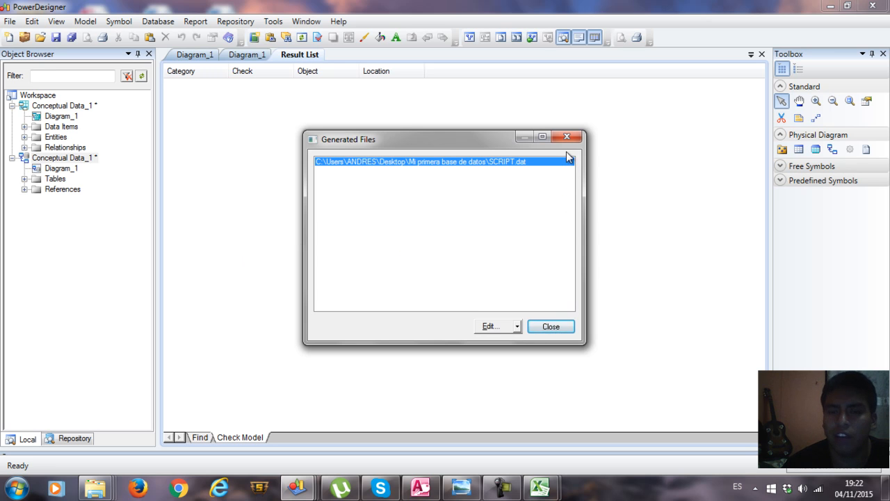
pyautogui.click(550, 327)
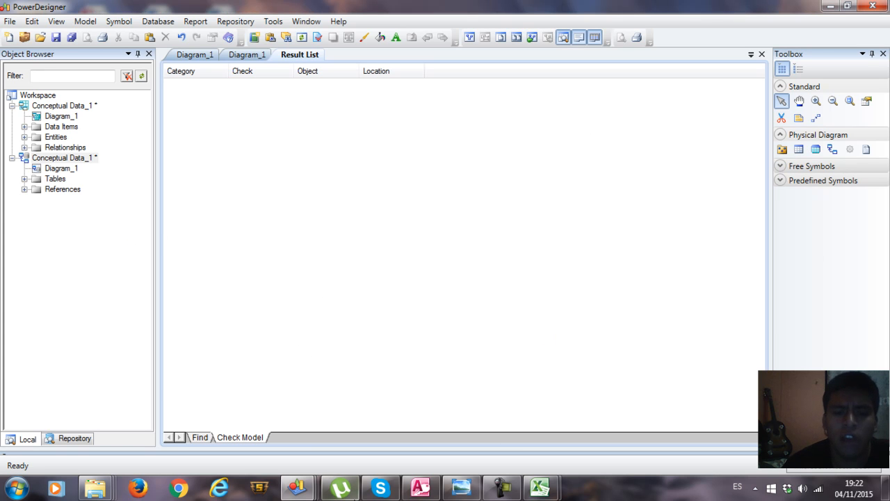
# Switch to Microsoft Access, dismiss the Office activation assistant and start saving the Database1 database as a new file.
pyautogui.click(17, 488)
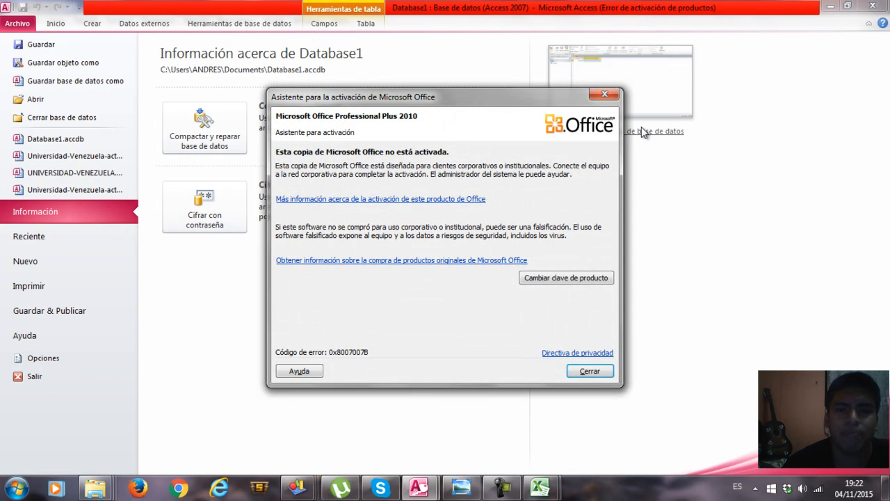
pyautogui.click(607, 95)
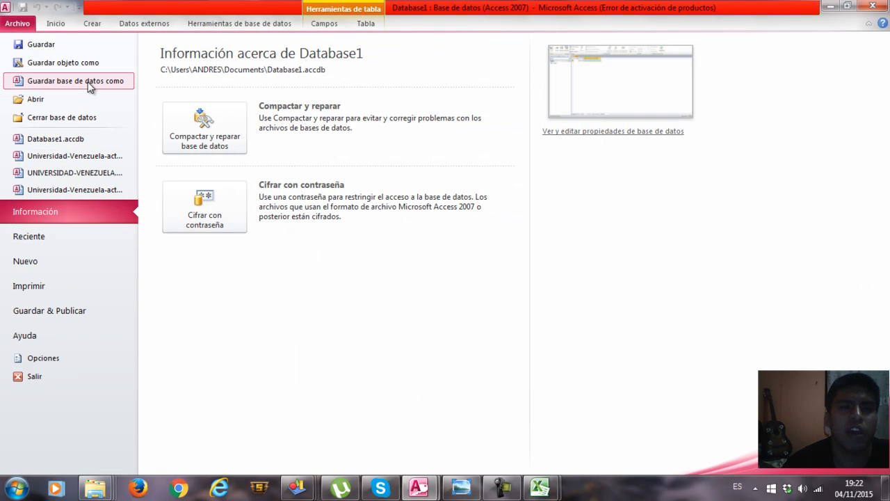
pyautogui.click(89, 83)
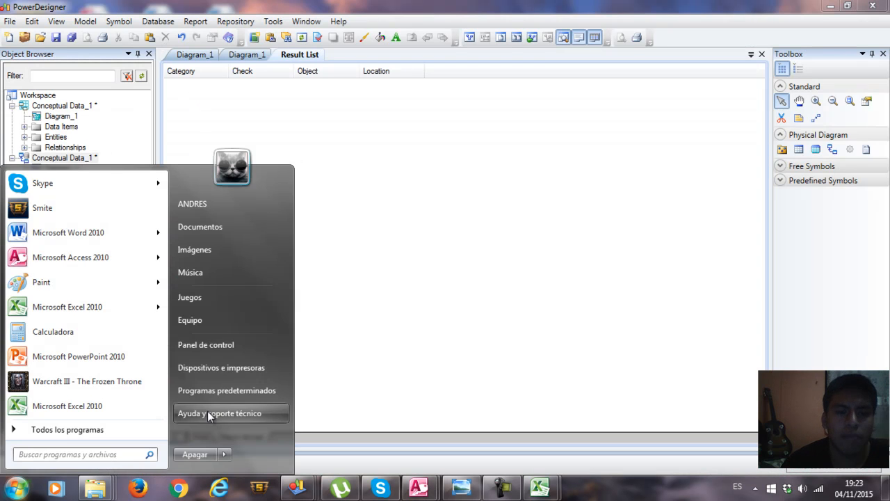
# Browse in the file explorer to the Sybase\PowerDesigner 16\Tools folder under Archivos de programa (x86) on drive C.
pyautogui.click(214, 326)
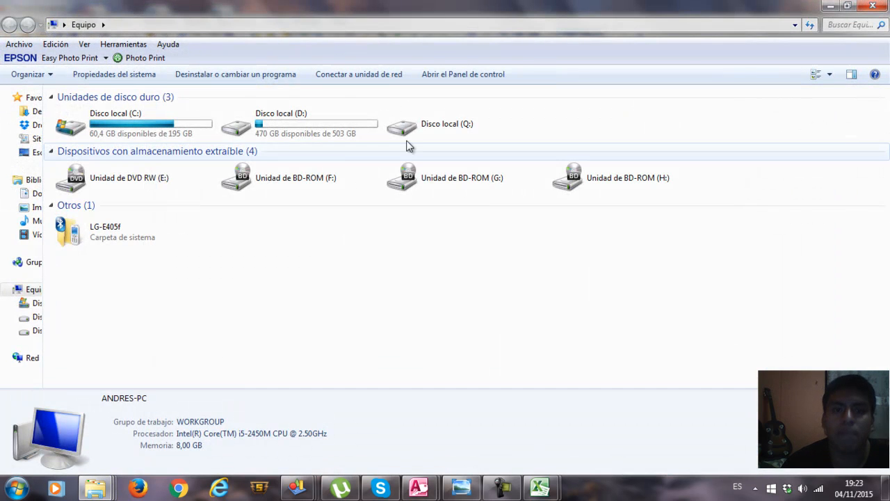
pyautogui.doubleClick(166, 113)
pyautogui.doubleClick(133, 114)
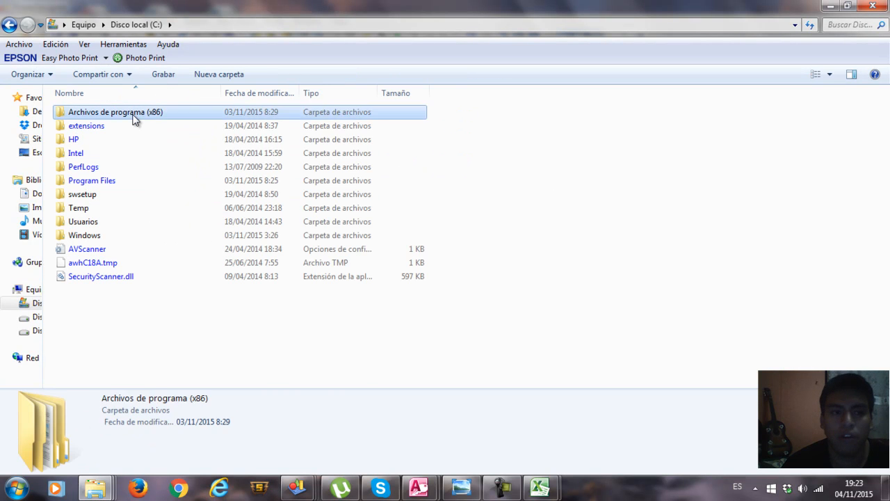
pyautogui.scroll(-4, 143, 170)
pyautogui.scroll(4, 155, 184)
pyautogui.scroll(-10, 161, 201)
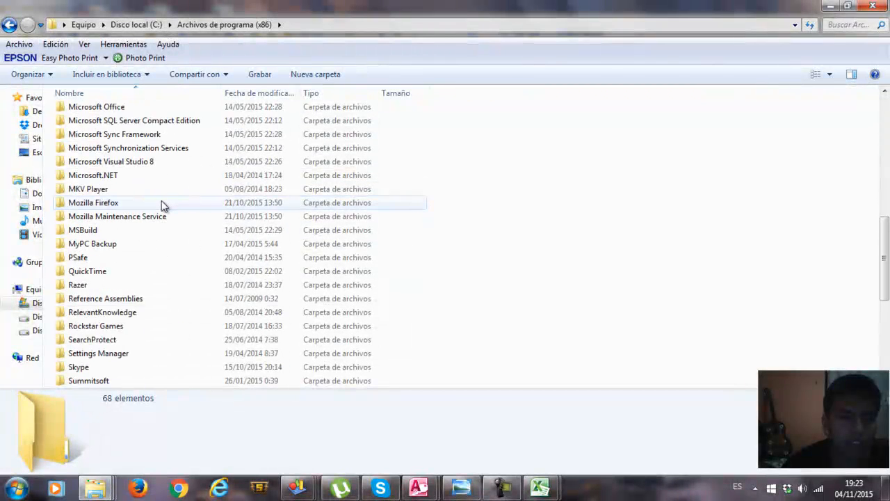
pyautogui.scroll(-6, 143, 224)
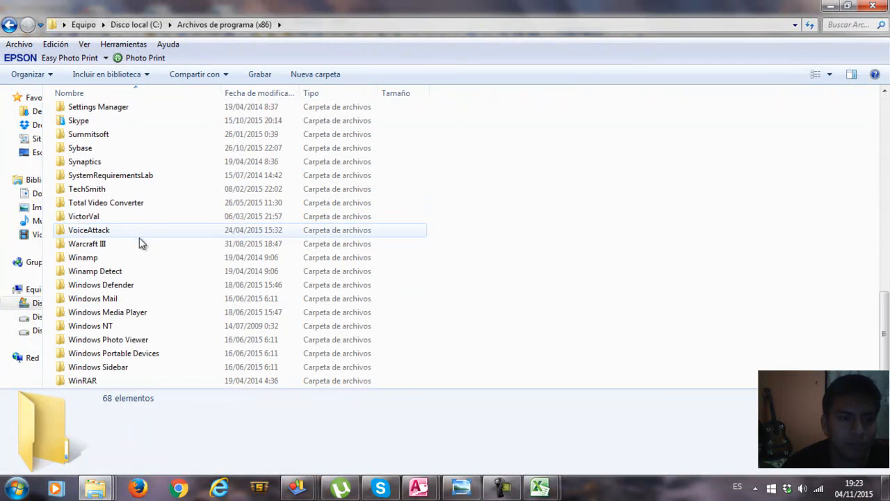
pyautogui.doubleClick(108, 152)
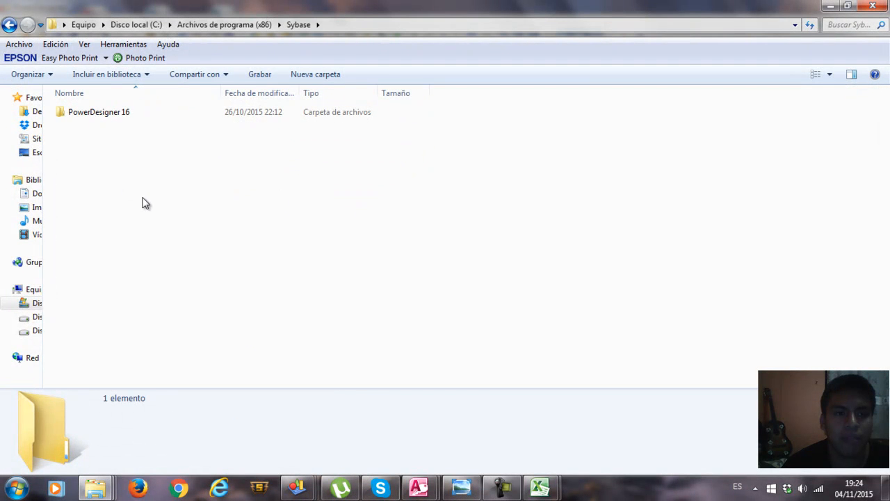
pyautogui.doubleClick(114, 114)
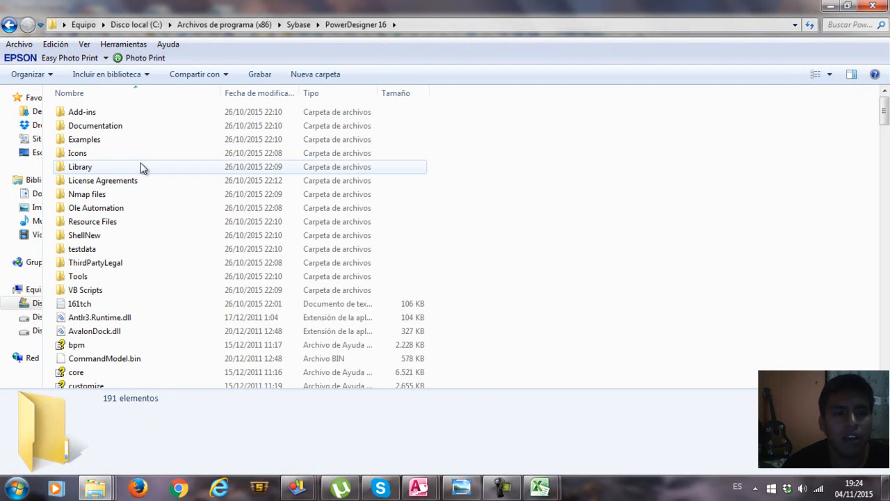
pyautogui.click(104, 277)
pyautogui.doubleClick(103, 278)
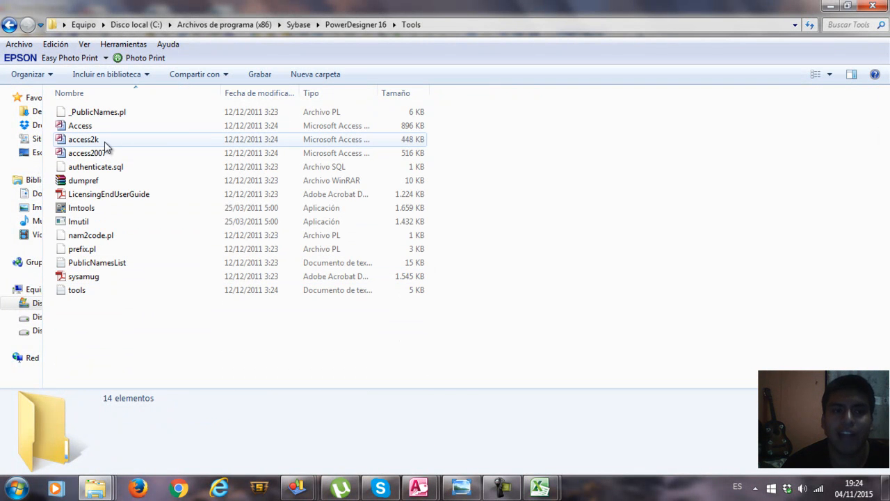
# Open the access2k database from the Tools folder, dismiss the Office activation assistant and browse for the destination database file.
pyautogui.doubleClick(106, 144)
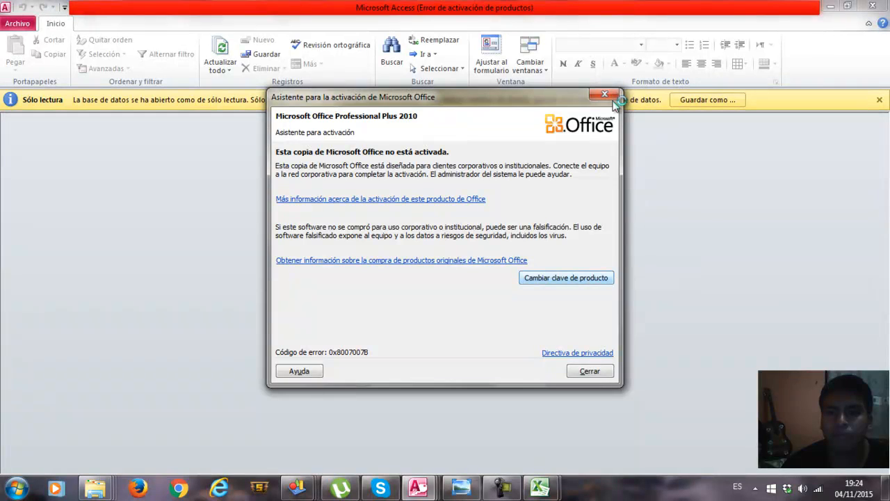
pyautogui.click(611, 98)
pyautogui.click(553, 281)
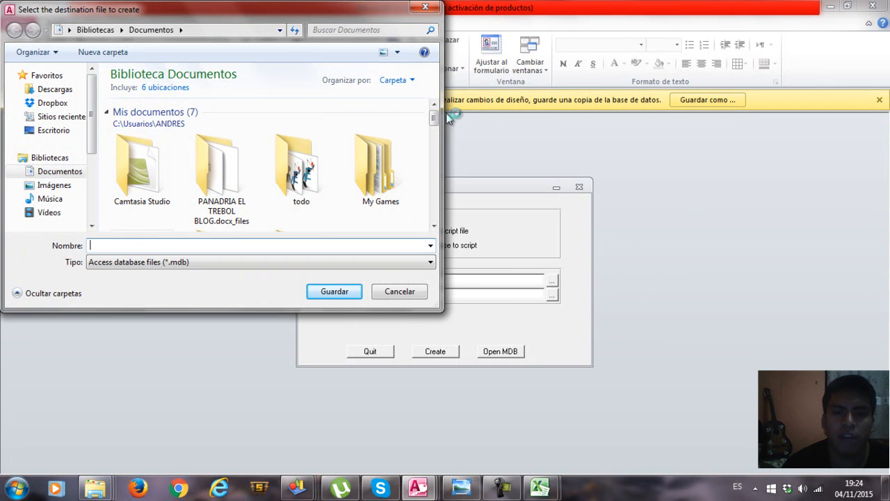
pyautogui.moveTo(434, 120); pyautogui.dragTo(438, 177)
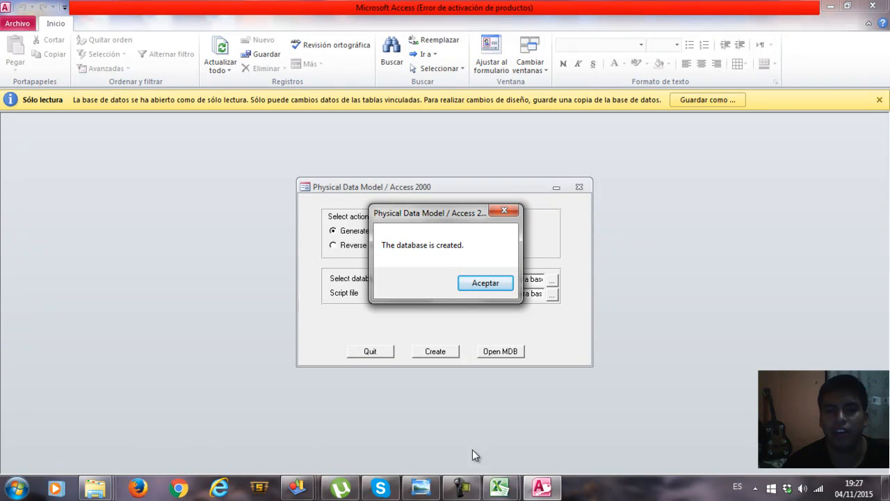
# Open the database created from the script and enable its content, dismissing the Office activation assistant.
pyautogui.click(493, 286)
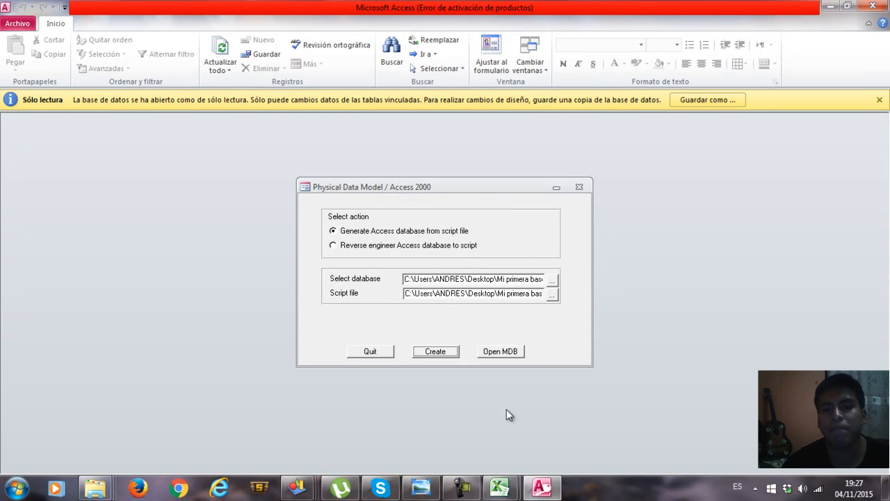
pyautogui.click(501, 352)
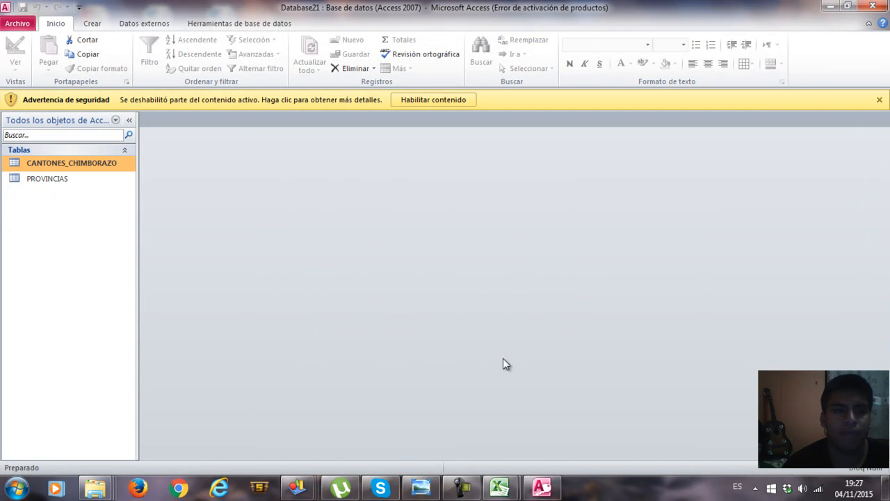
pyautogui.click(435, 100)
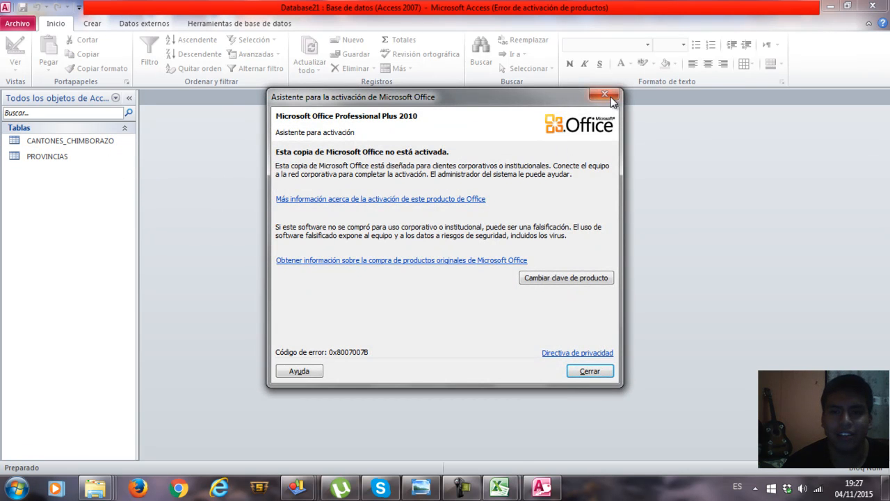
pyautogui.click(606, 95)
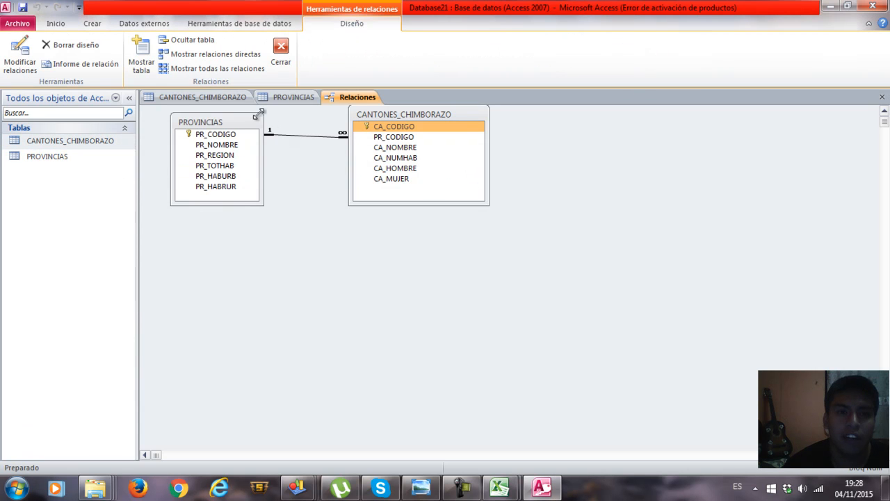
# Move the PROVINCIAS and CANTONES_CHIMBORAZO tables lower in the relationships diagram.
pyautogui.moveTo(242, 121); pyautogui.dragTo(253, 175)
pyautogui.moveTo(480, 115); pyautogui.dragTo(464, 168)
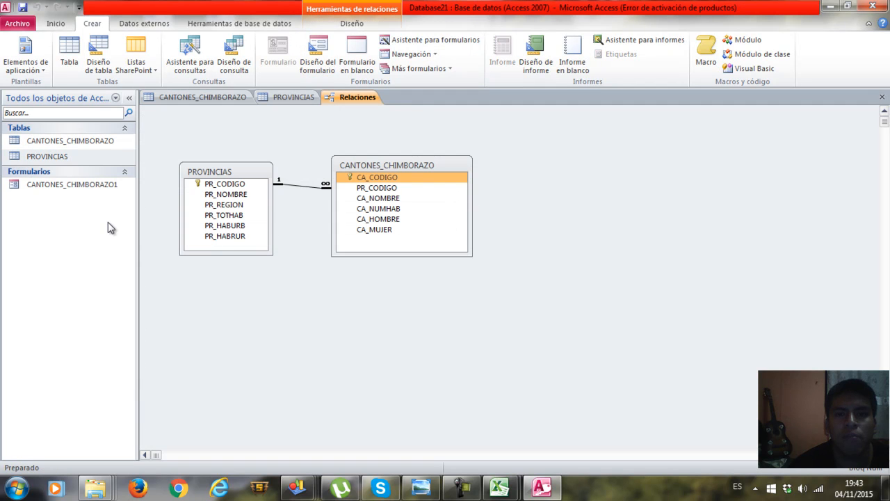
# Create a columnar form titled PROVINCIAS with all fields of the PROVINCIAS table using the form wizard, opening it for design changes.
pyautogui.click(446, 41)
pyautogui.click(400, 169)
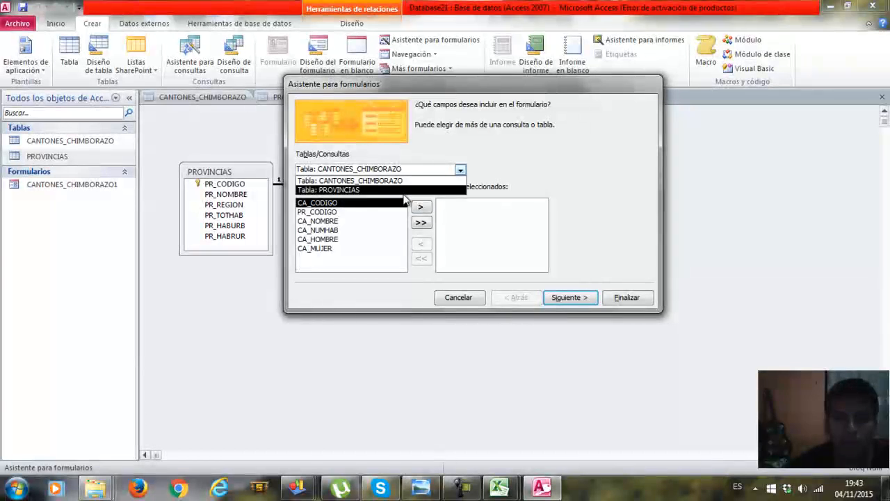
pyautogui.click(402, 191)
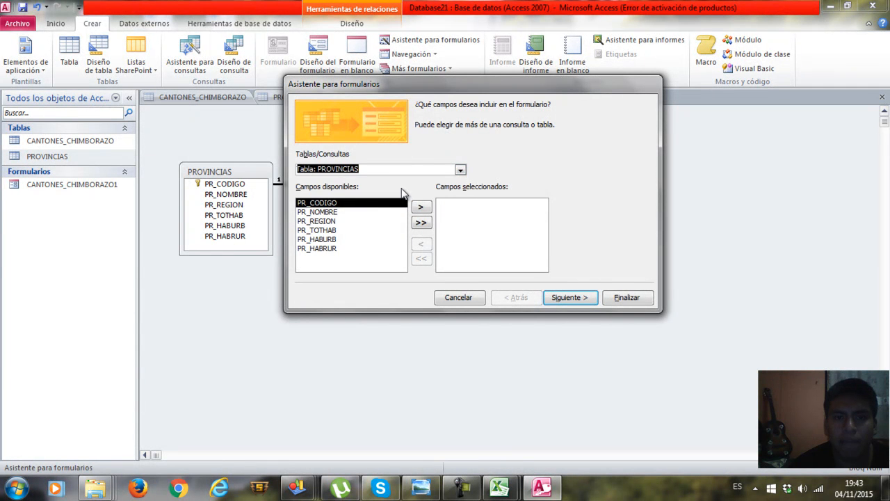
pyautogui.click(421, 223)
pyautogui.click(570, 297)
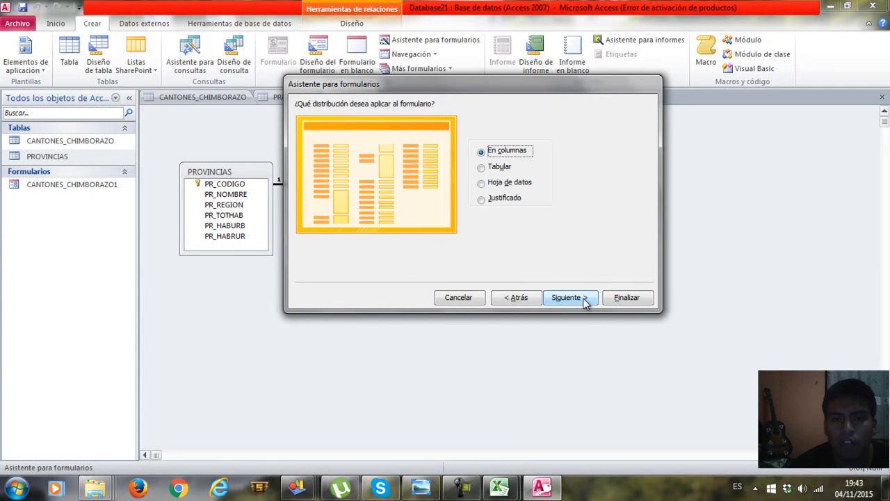
pyautogui.click(584, 300)
pyautogui.click(479, 224)
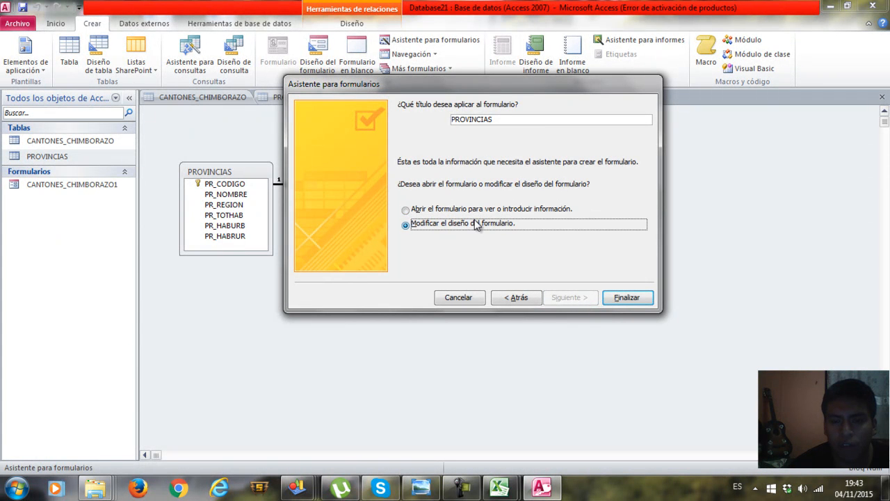
pyautogui.click(627, 300)
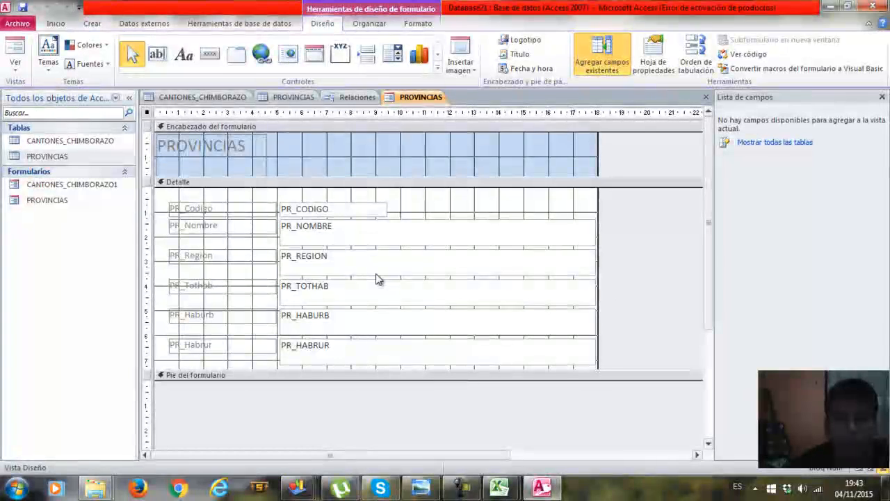
# Extend the Detalle section of the PROVINCIAS form downward to make room below the fields.
pyautogui.scroll(-2, 417, 285)
pyautogui.moveTo(590, 306); pyautogui.dragTo(602, 423)
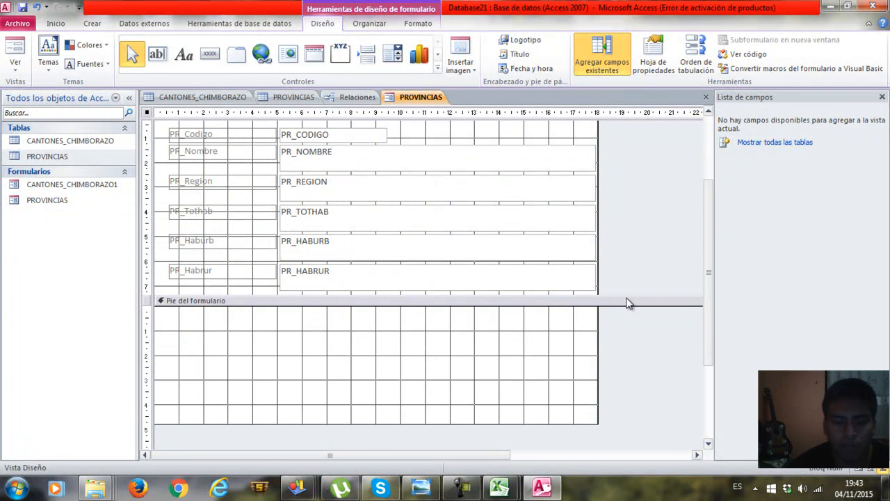
pyautogui.hotkey('ctrl', 'z')
pyautogui.moveTo(634, 299); pyautogui.dragTo(634, 334)
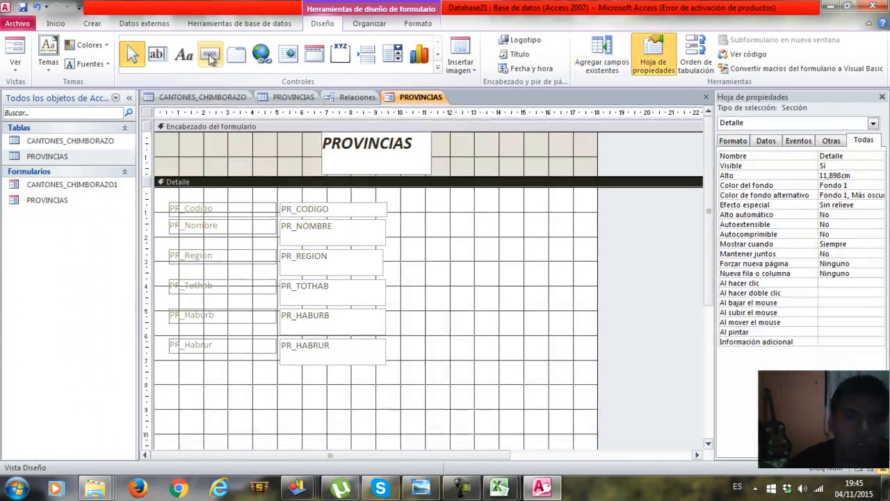
# Add a command button below the PR_HABRUR field with the record operation Agregar nuevo registro.
pyautogui.click(211, 55)
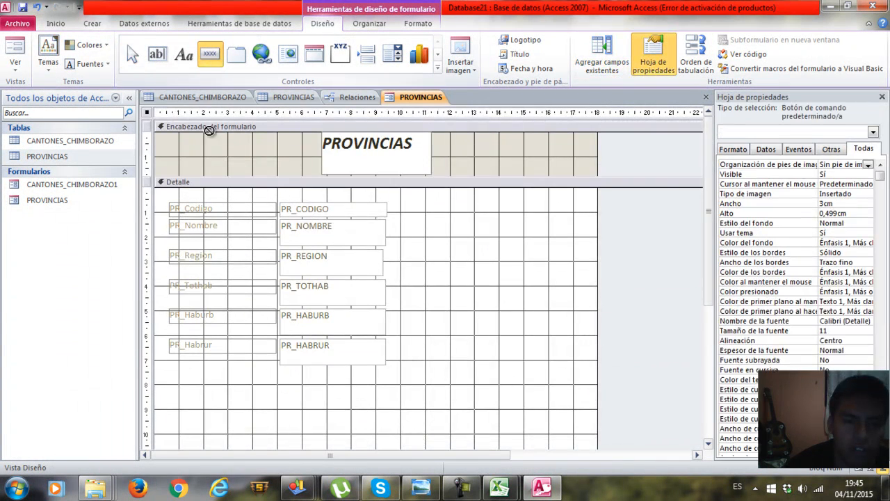
pyautogui.click(193, 392)
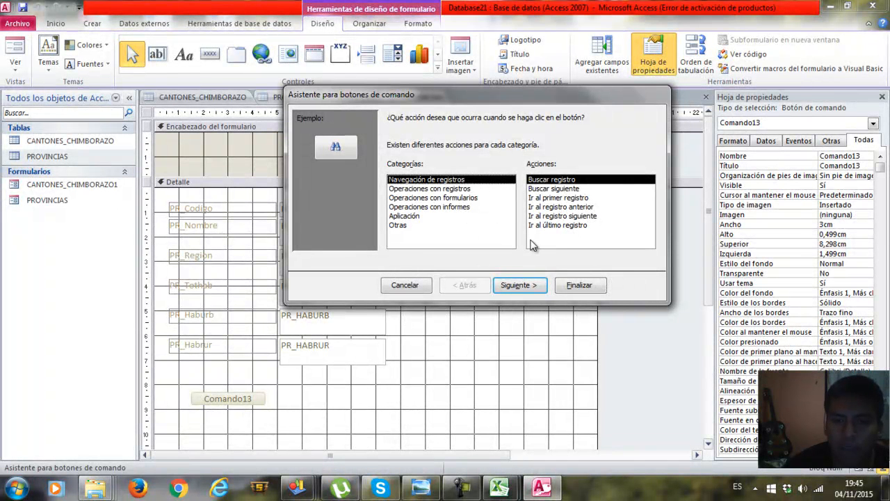
pyautogui.click(430, 188)
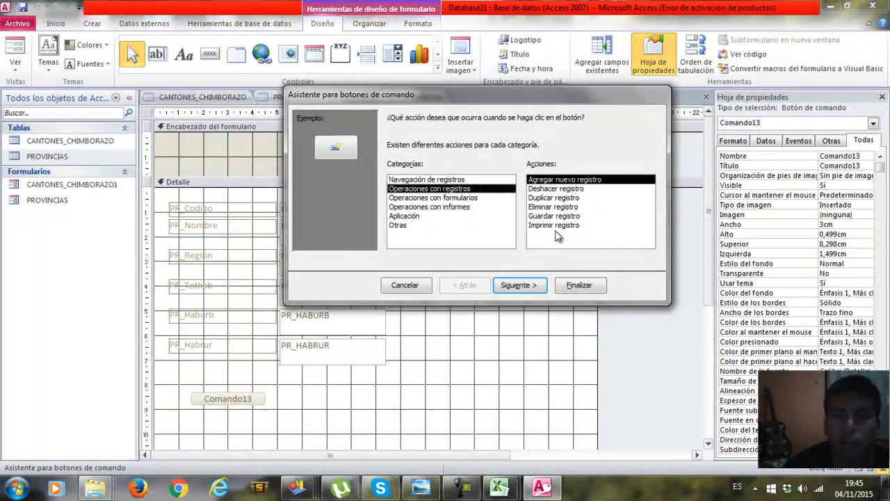
pyautogui.click(520, 286)
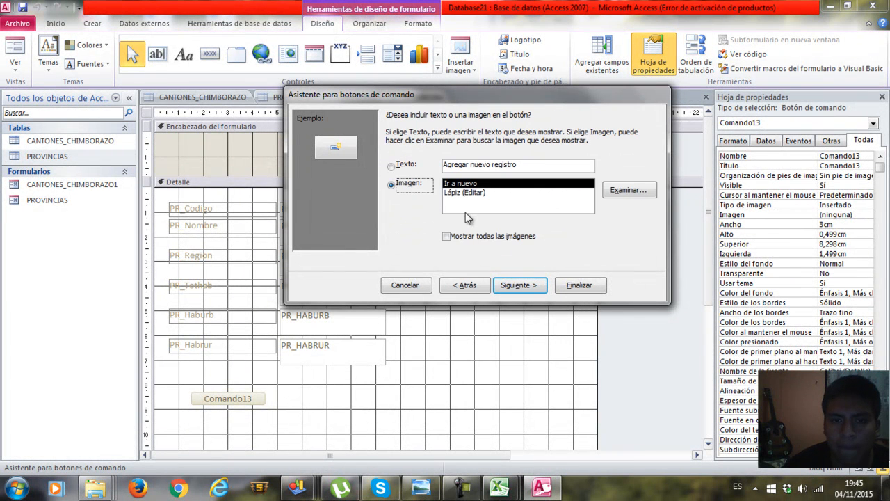
# Show the text Nuevo on the command button and name it Nuevo Registro.
pyautogui.moveTo(525, 166); pyautogui.dragTo(459, 169)
pyautogui.moveTo(593, 165); pyautogui.dragTo(443, 164)
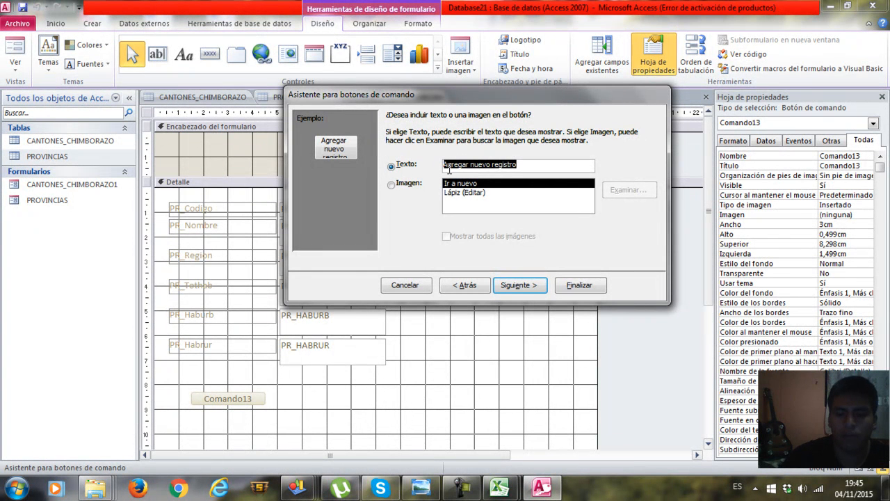
pyautogui.write('Nuevo')
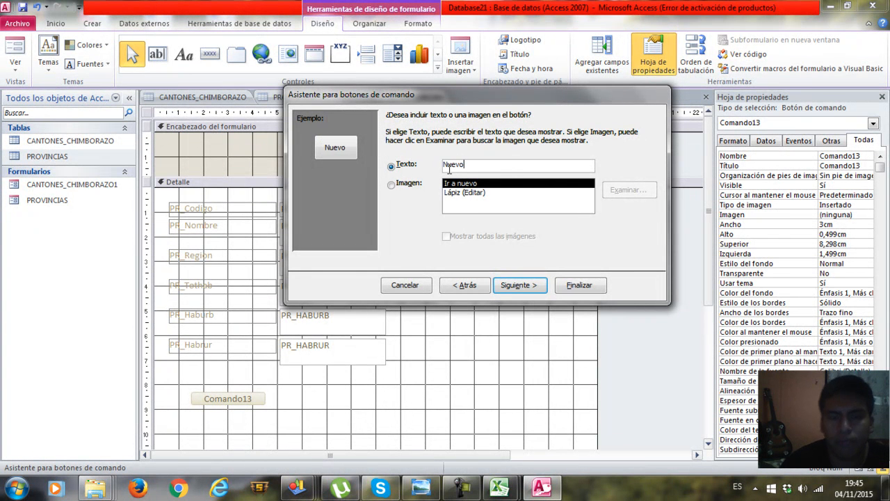
pyautogui.click(518, 285)
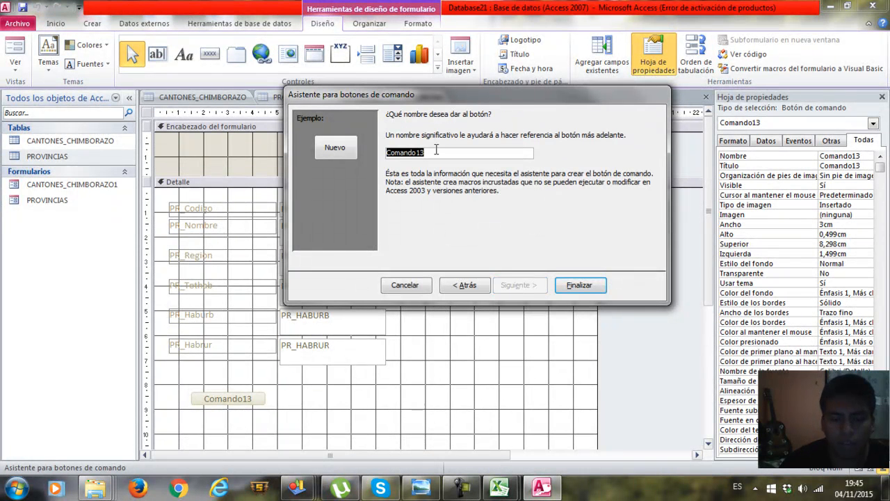
pyautogui.write('Nue')
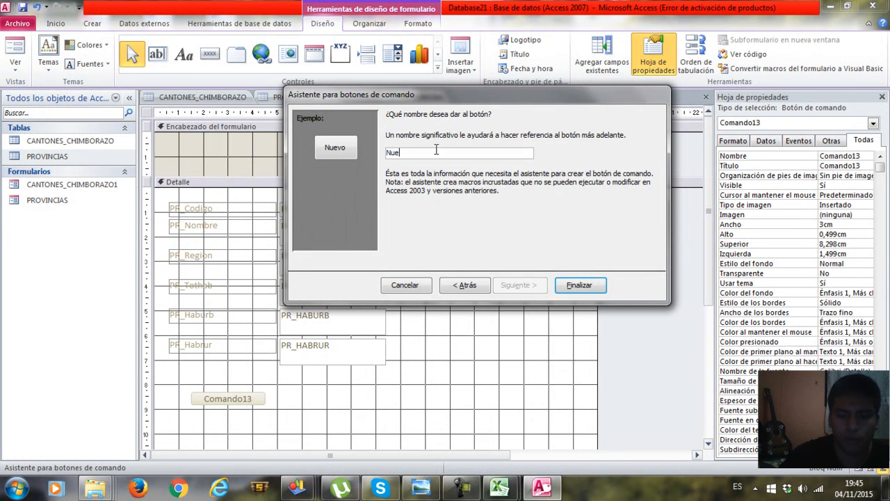
pyautogui.write('vo Res')
pyautogui.write('istro')
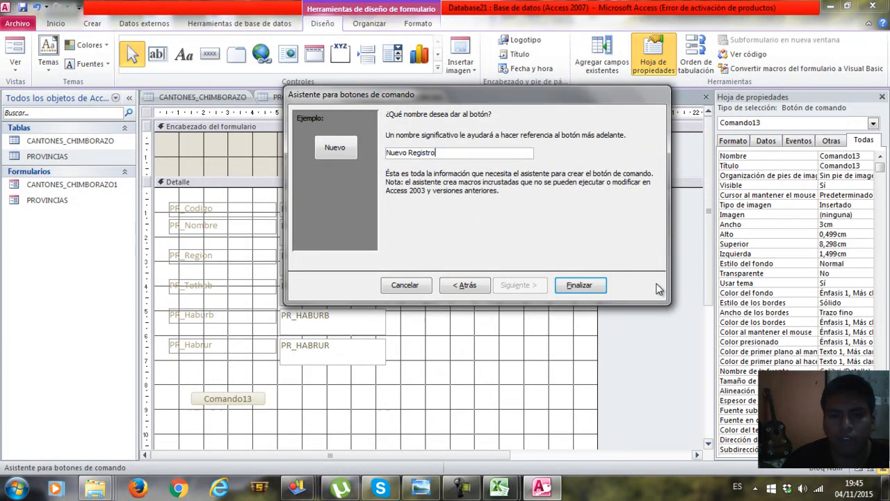
pyautogui.click(579, 285)
# Enlarge the Nuevo button and reposition it just below the PR_Habrur label.
pyautogui.click(168, 447)
pyautogui.click(217, 406)
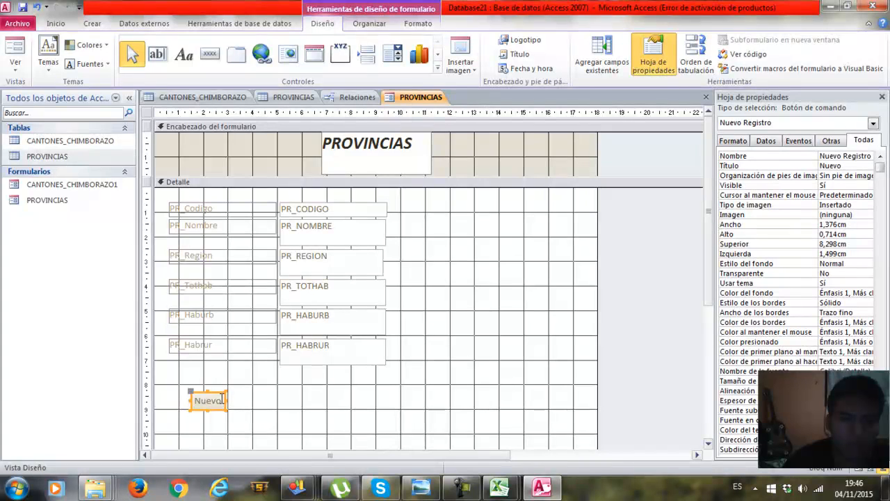
pyautogui.moveTo(224, 401); pyautogui.dragTo(203, 404)
pyautogui.click(276, 407)
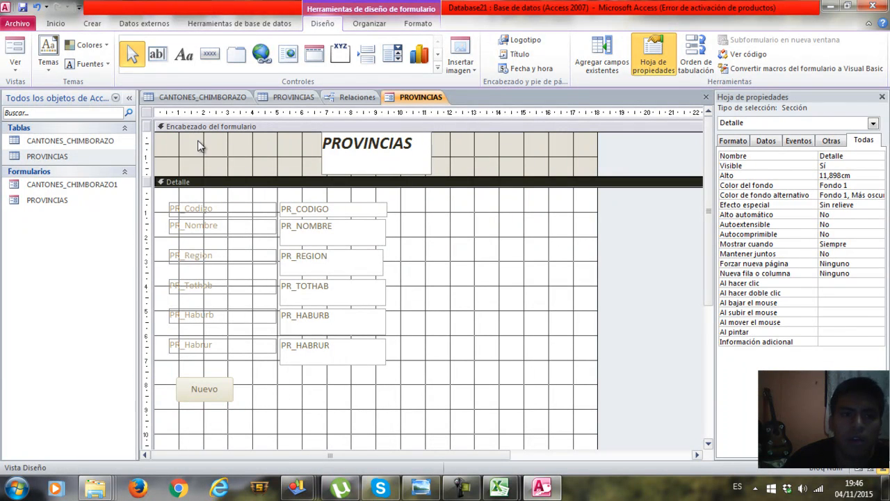
# Add a second command button beside Nuevo with the record operation Guardar registro.
pyautogui.click(209, 54)
pyautogui.click(265, 385)
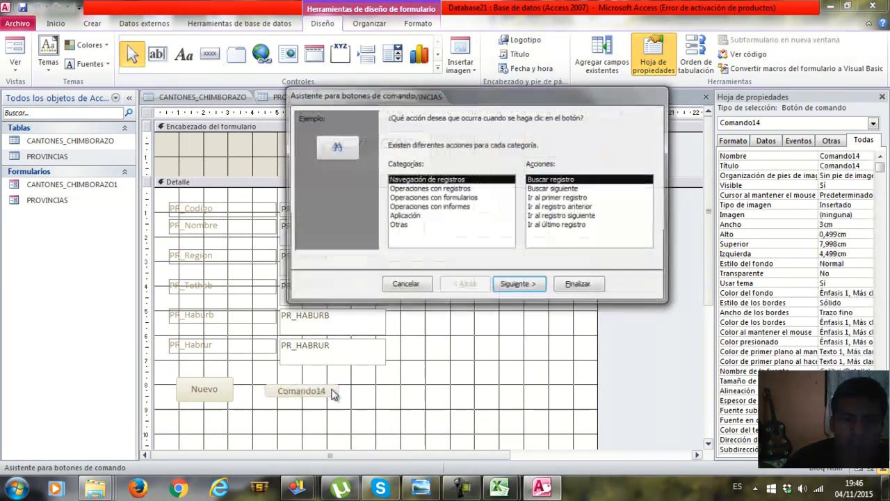
pyautogui.click(457, 191)
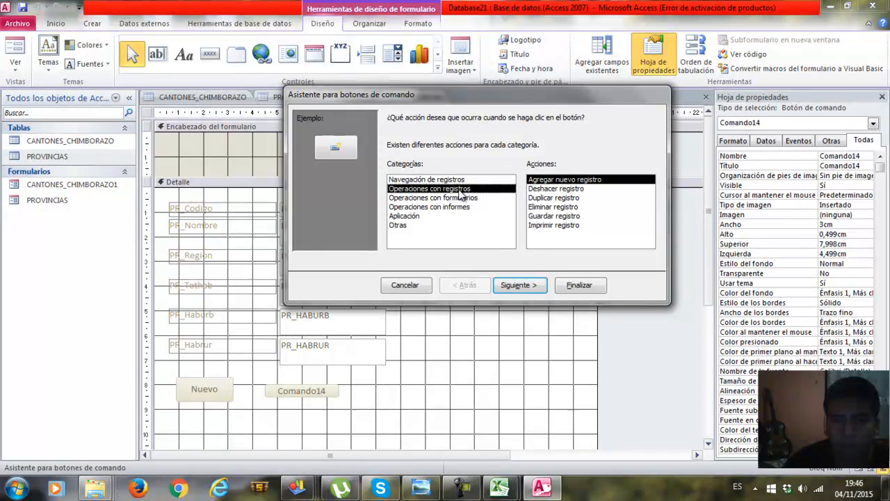
pyautogui.click(550, 217)
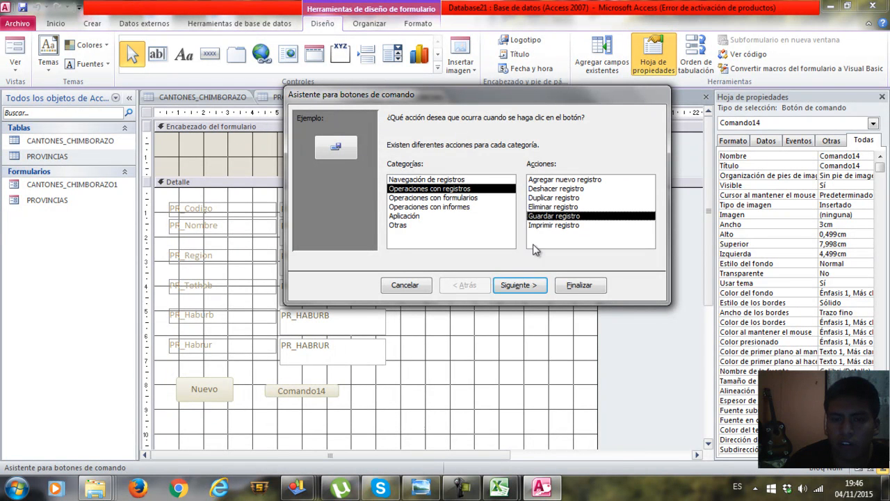
pyautogui.click(524, 287)
# Show the text Guardar on the second command button and name it Guardar Registro.
pyautogui.moveTo(506, 165); pyautogui.dragTo(469, 164)
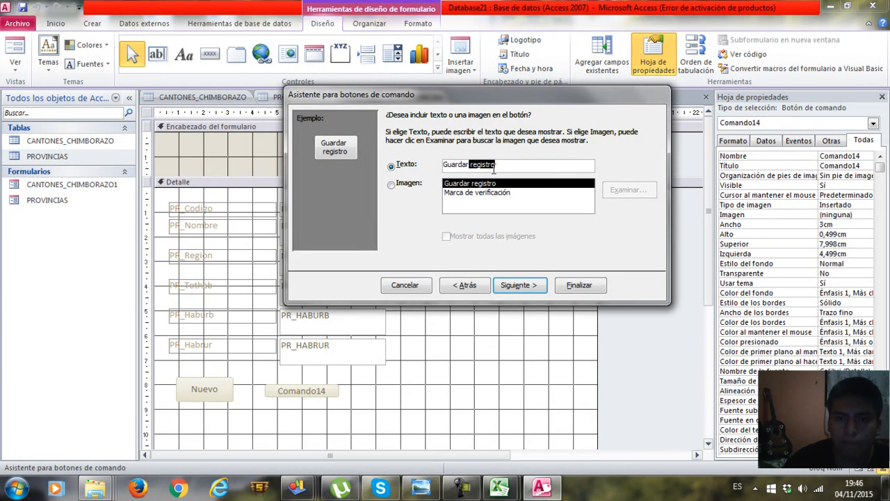
pyautogui.press('BackSpace')
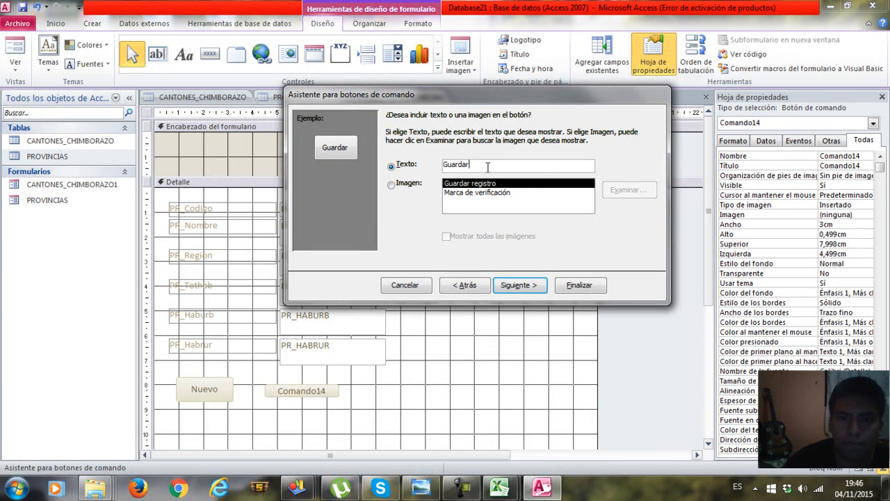
pyautogui.click(520, 285)
pyautogui.moveTo(447, 154); pyautogui.dragTo(382, 155)
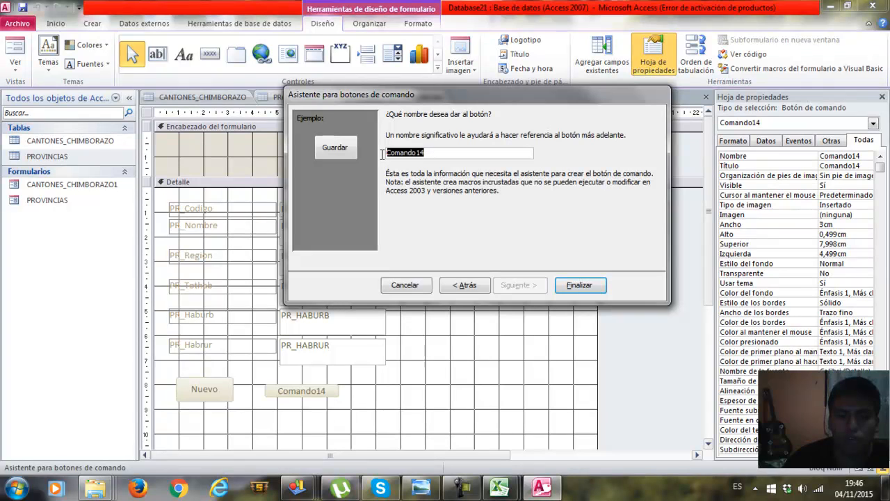
pyautogui.write('Guardar Resistro')
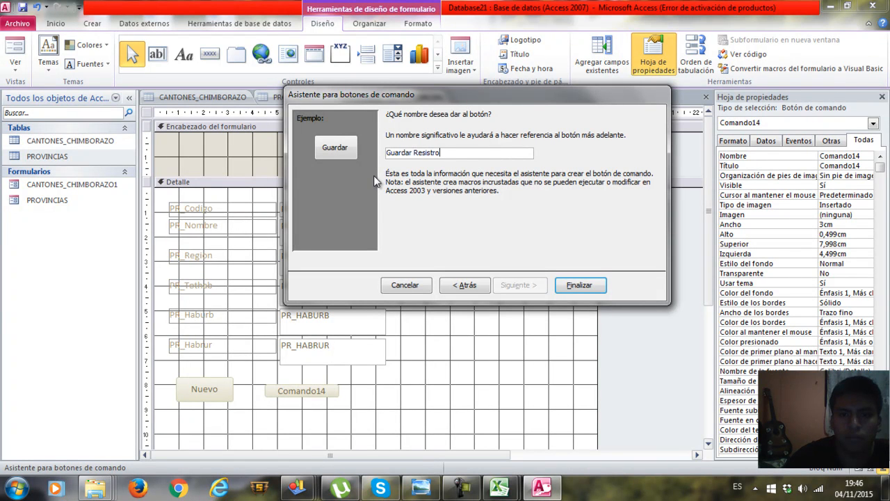
pyautogui.press('BackSpace')
pyautogui.press('BackSpace')
pyautogui.press('BackSpace')
pyautogui.press('BackSpace')
pyautogui.press('BackSpace')
pyautogui.press('BackSpace')
pyautogui.write('gistro')
pyautogui.click(578, 286)
# Resize the Guardar button and place it directly beside the Nuevo button.
pyautogui.click(289, 393)
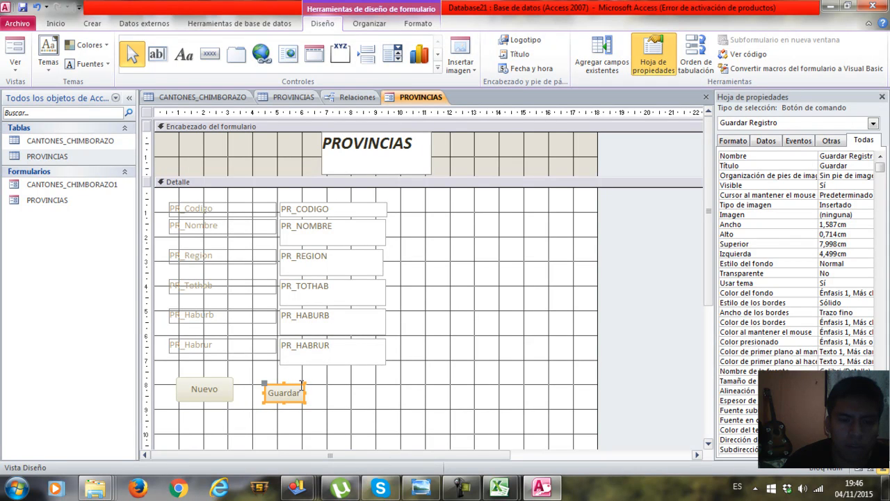
pyautogui.moveTo(303, 386)
pyautogui.mouseDown()
pyautogui.moveTo(283, 381)
pyautogui.moveTo(292, 389)
pyautogui.mouseUp()
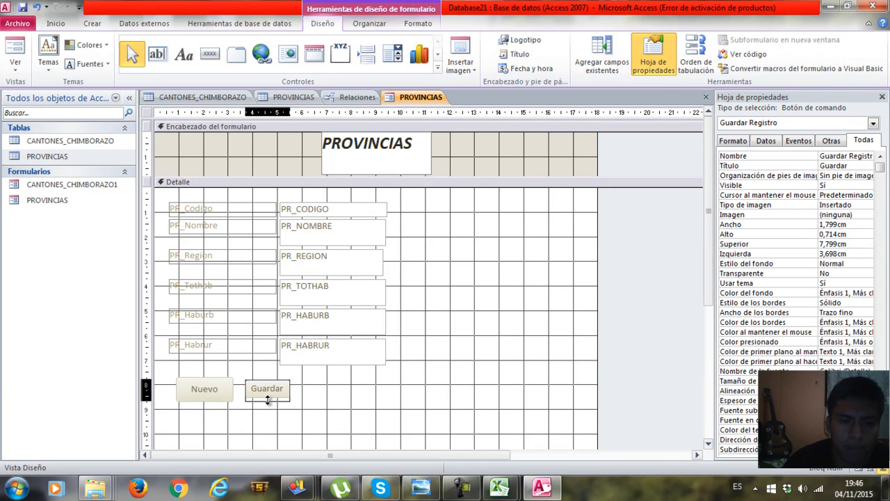
pyautogui.click(311, 400)
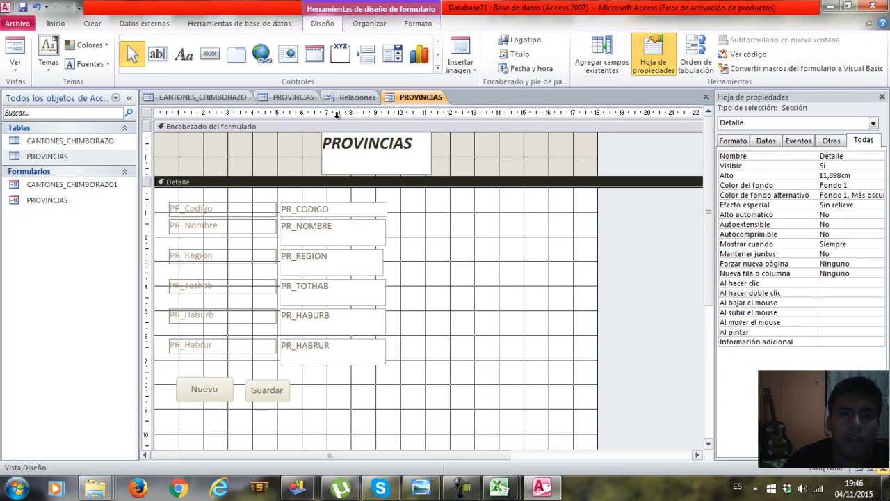
# Add a record navigation command button beside Guardar using the Ir al siguiente picture.
pyautogui.click(211, 60)
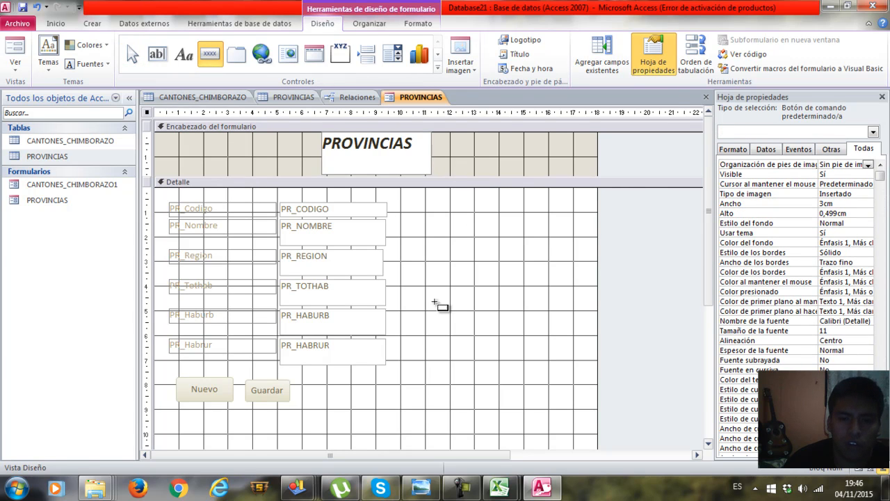
pyautogui.click(341, 382)
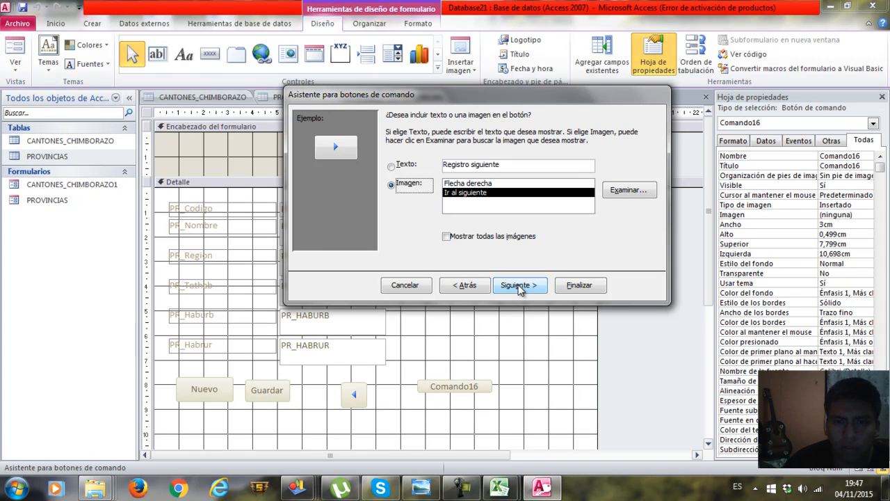
pyautogui.click(520, 285)
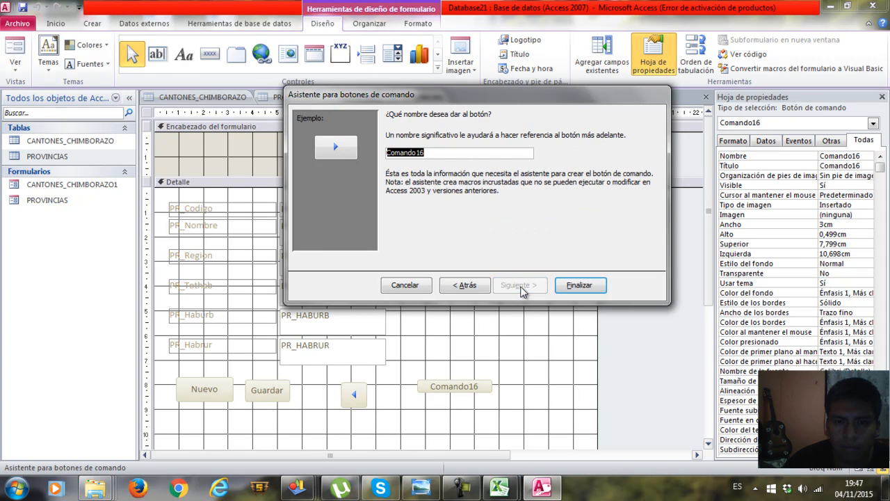
# Name the right-arrow button Siguientee Registro and finish creating it.
pyautogui.write('Res')
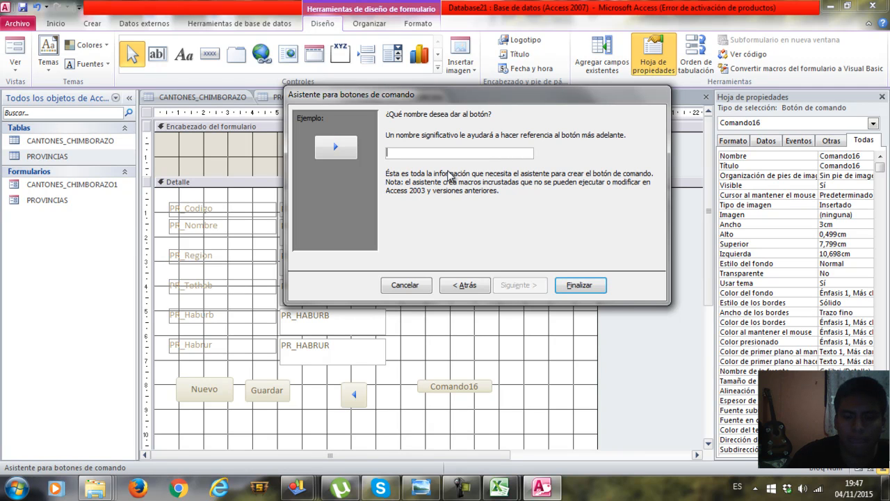
pyautogui.write('Siguiente Registro')
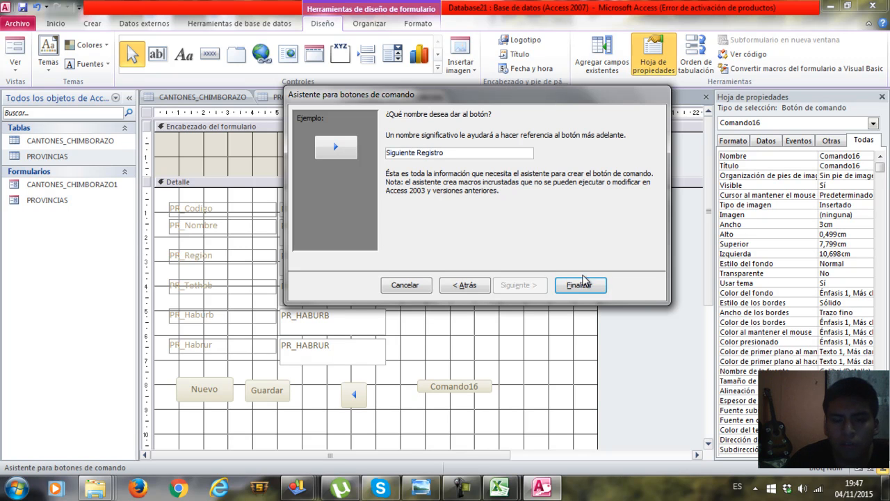
pyautogui.click(579, 288)
pyautogui.click(451, 276)
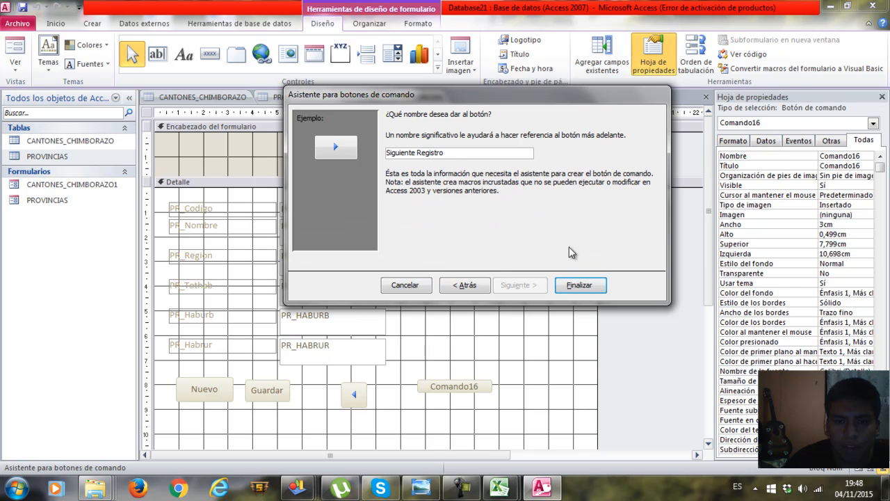
pyautogui.write('e')
pyautogui.click(580, 285)
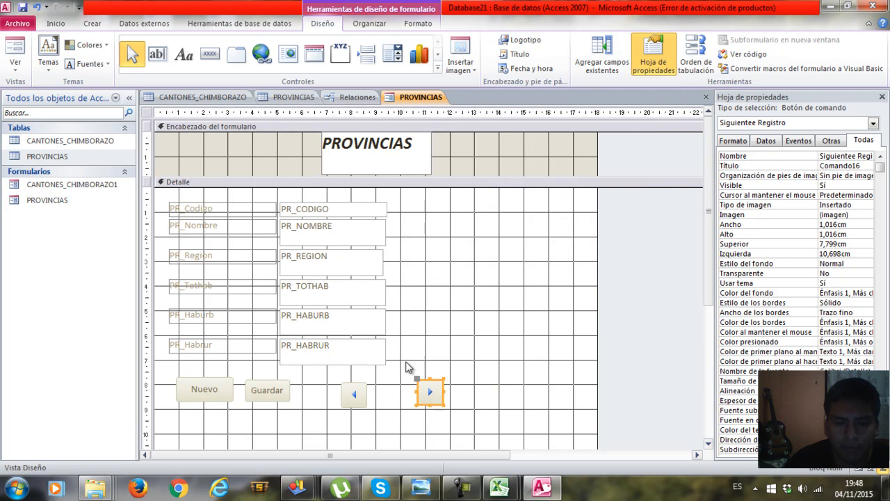
# Cut the left-arrow button from the form and move the right-arrow button beside Guardar.
pyautogui.rightClick(360, 395)
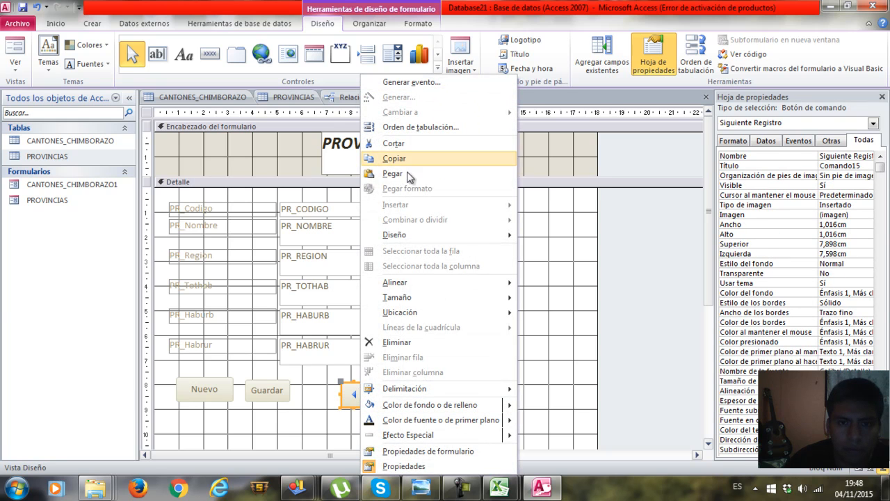
pyautogui.click(407, 145)
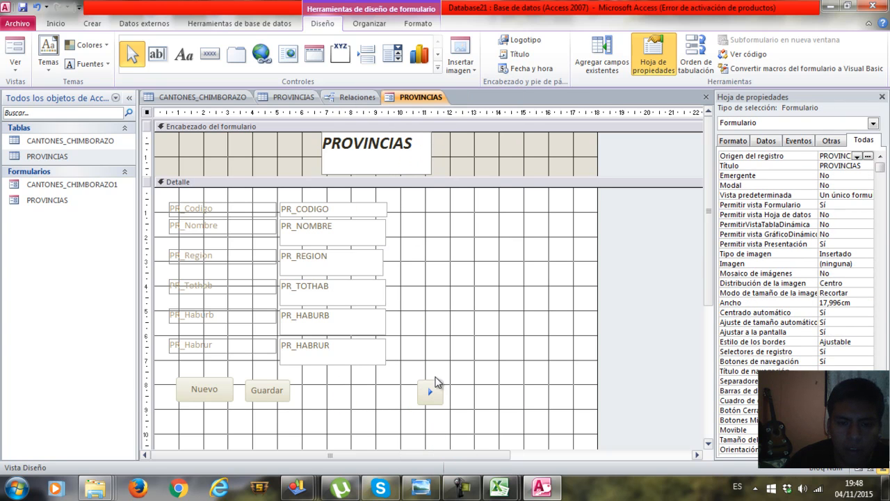
pyautogui.click(431, 388)
pyautogui.moveTo(438, 382); pyautogui.dragTo(323, 383)
pyautogui.click(348, 392)
pyautogui.click(328, 397)
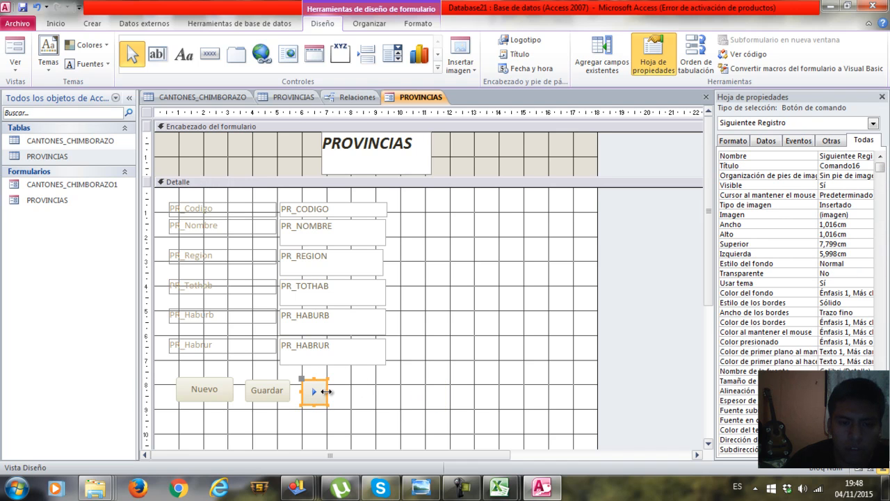
# Widen the right-arrow button slightly and align it with the Guardar button.
pyautogui.moveTo(318, 379); pyautogui.dragTo(271, 380)
pyautogui.click(269, 381)
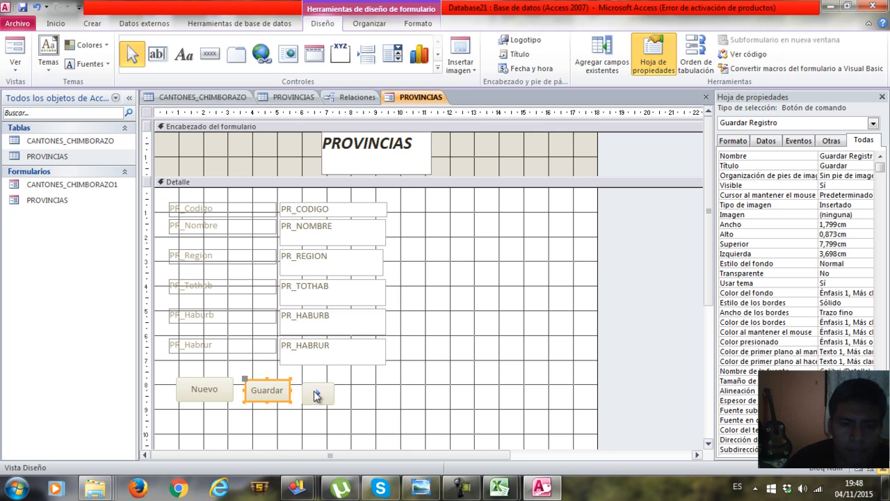
pyautogui.click(313, 391)
pyautogui.click(376, 396)
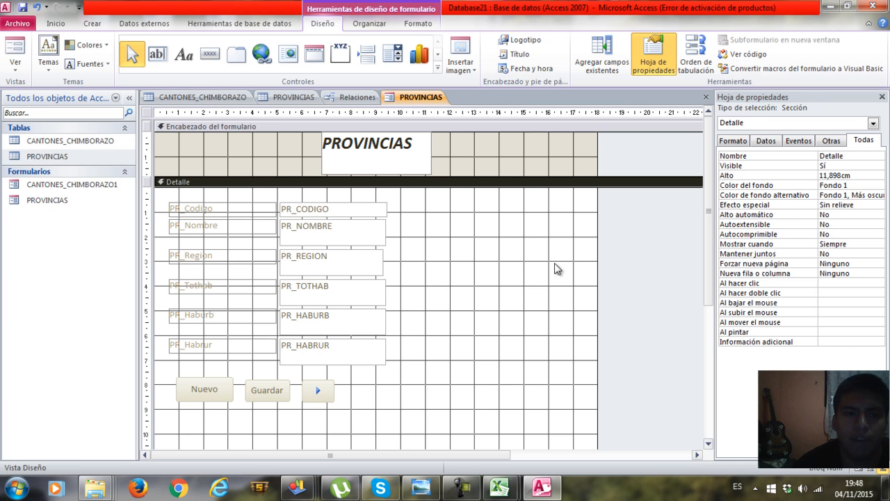
# Display the PROVINCIAS form in Form view and test its right-arrow button by advancing one record.
pyautogui.rightClick(422, 99)
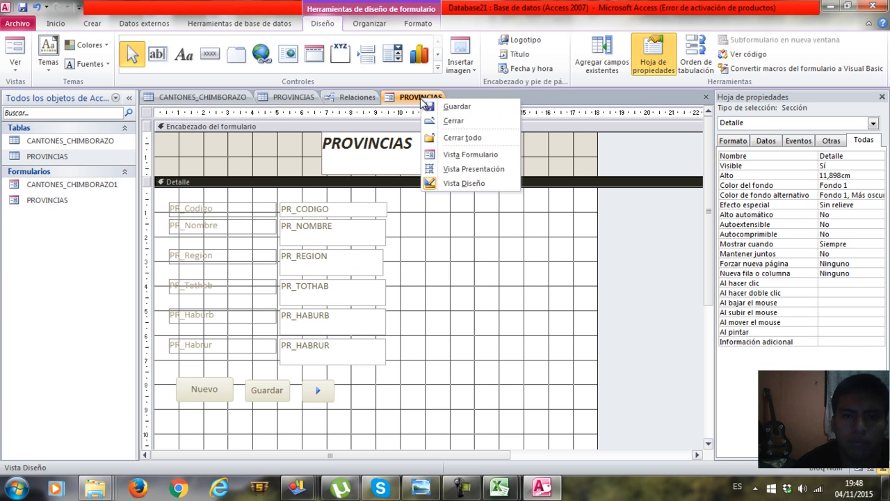
pyautogui.doubleClick(74, 201)
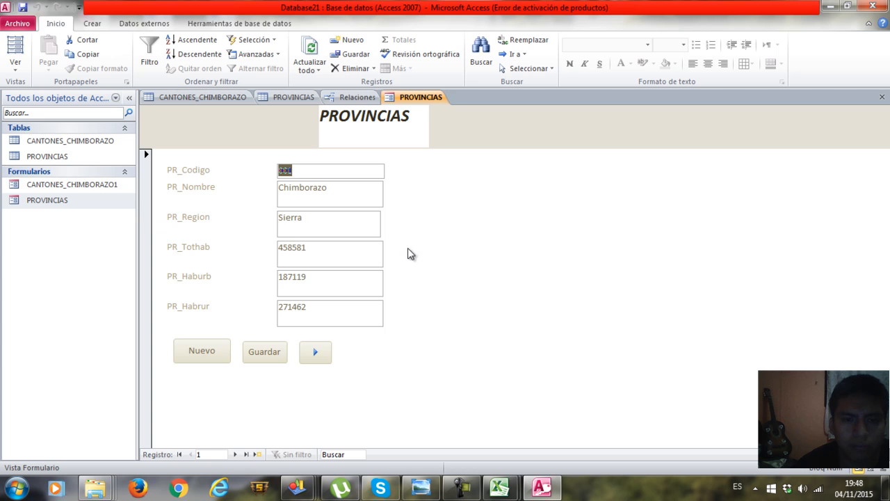
pyautogui.click(309, 171)
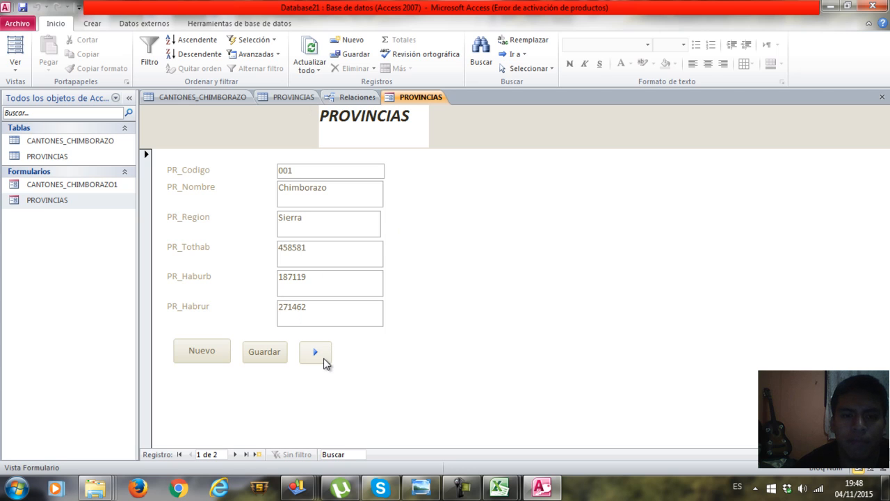
pyautogui.click(324, 359)
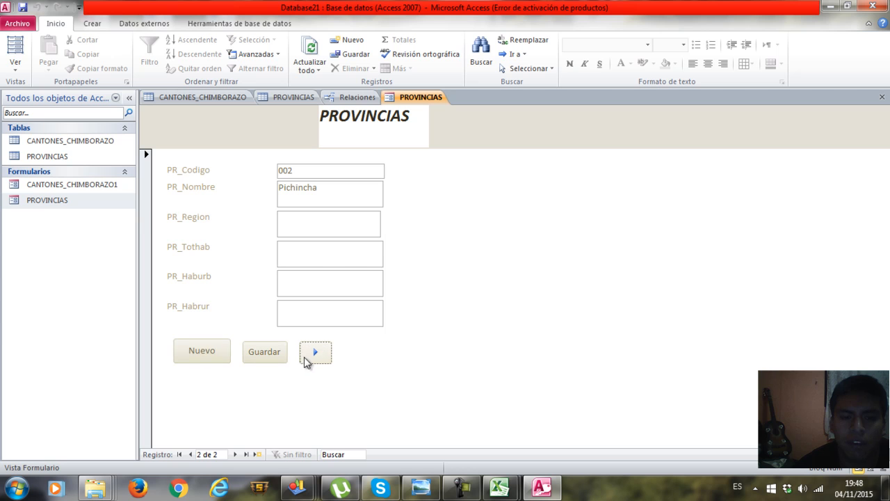
# Start a new record with the form's Nuevo button and set PR_Codigo to 003.
pyautogui.click(203, 355)
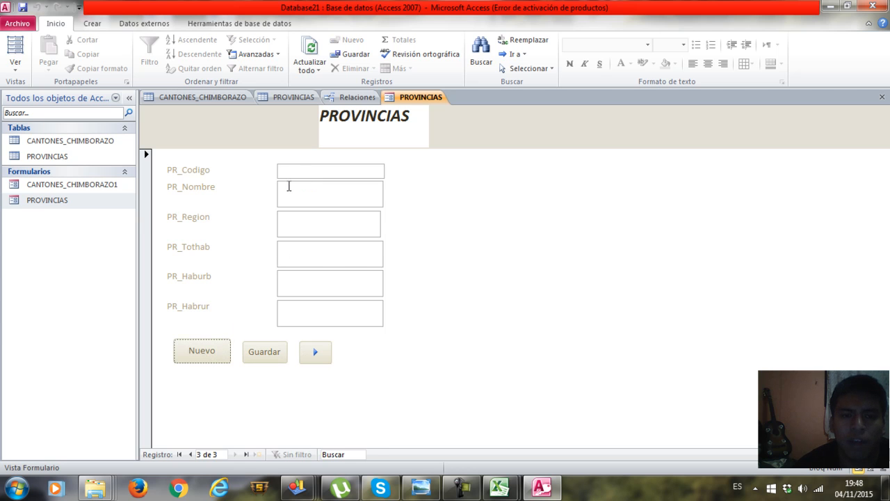
pyautogui.click(299, 174)
pyautogui.write('0')
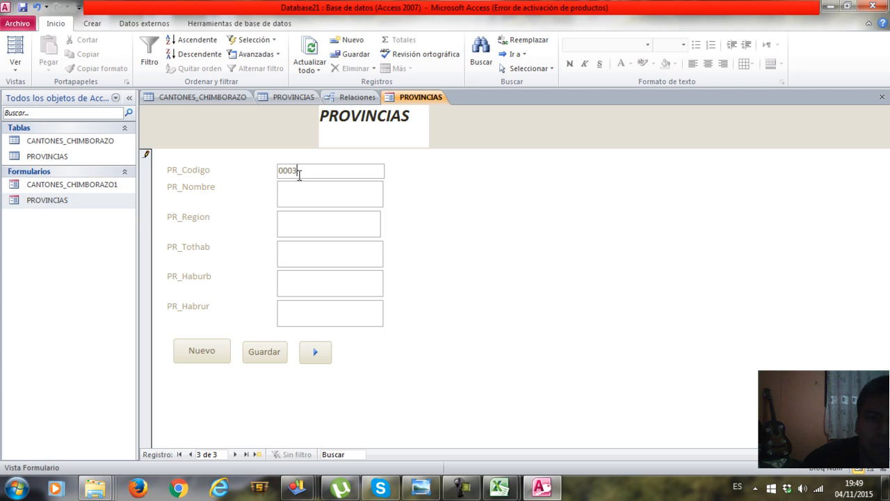
pyautogui.write('03')
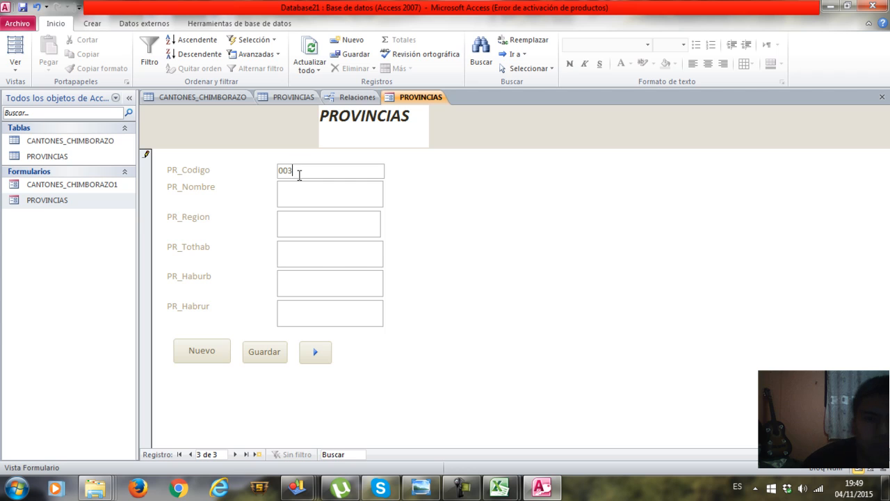
# Complete the record with Guayas, Costa, 3645483, 3080055 and 565428 in the remaining fields, consulting the census workbook, and save it with Guardar.
pyautogui.click(301, 189)
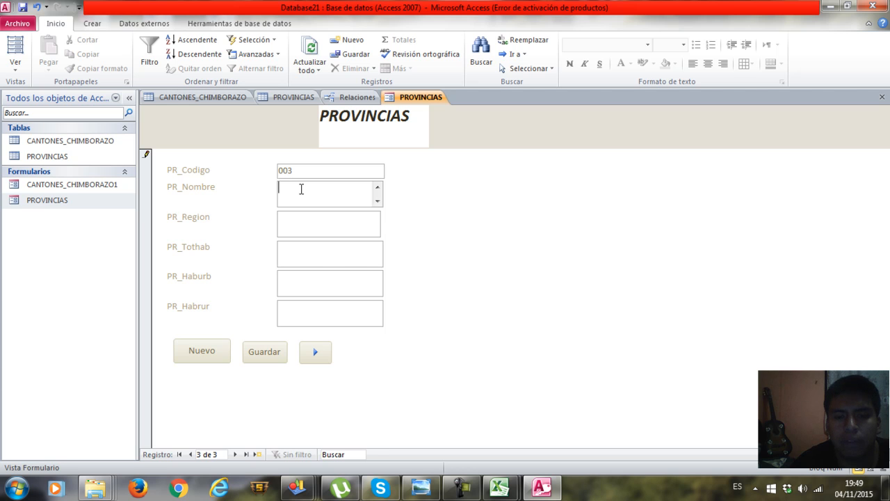
pyautogui.moveTo(499, 487)
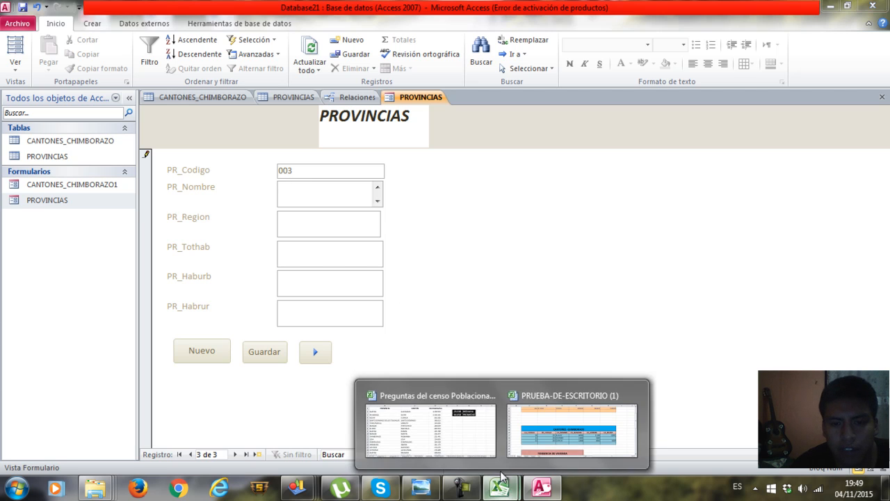
pyautogui.click(452, 429)
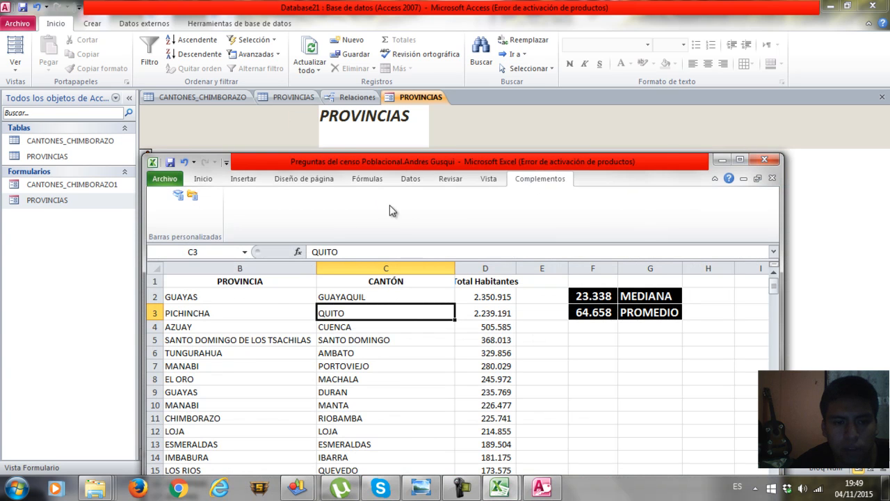
pyautogui.click(648, 142)
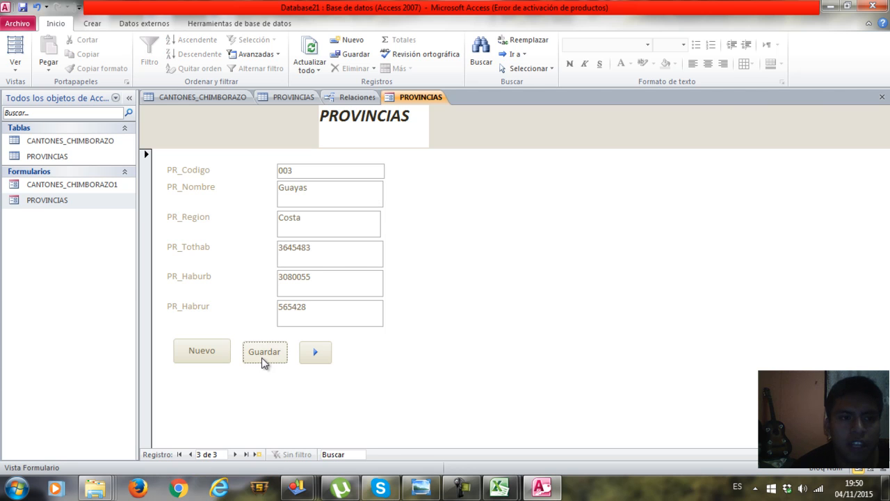
pyautogui.click(264, 357)
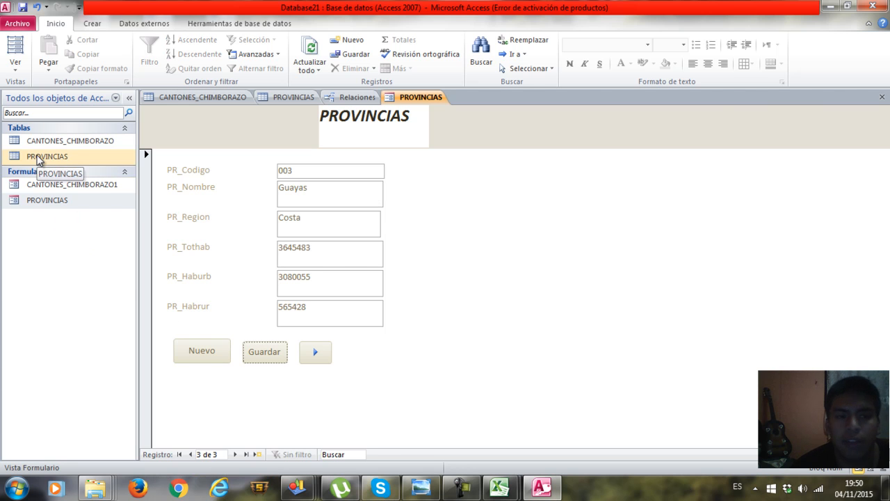
# Close the PROVINCIAS table and reopen it to check the stored province records.
pyautogui.rightClick(292, 99)
pyautogui.click(321, 128)
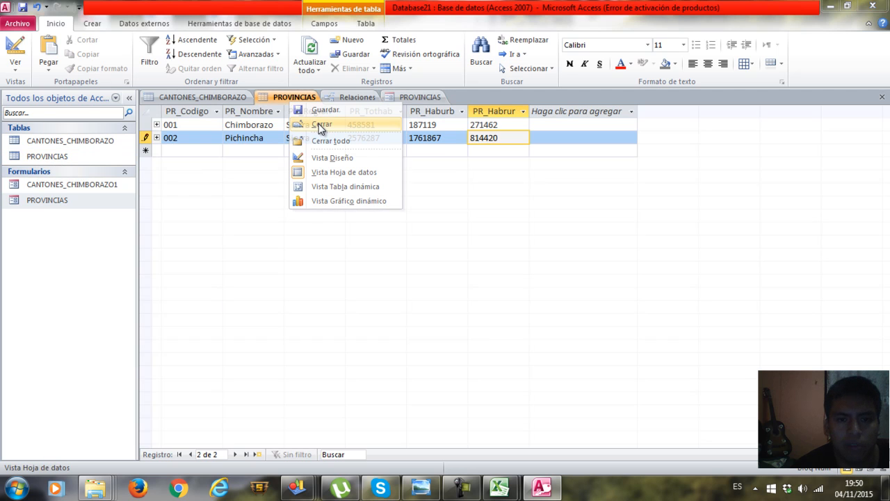
pyautogui.click(367, 276)
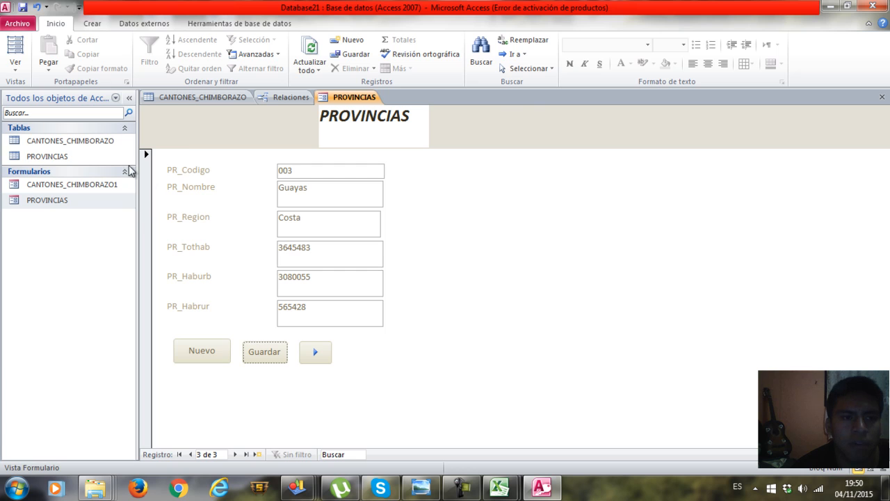
pyautogui.doubleClick(82, 156)
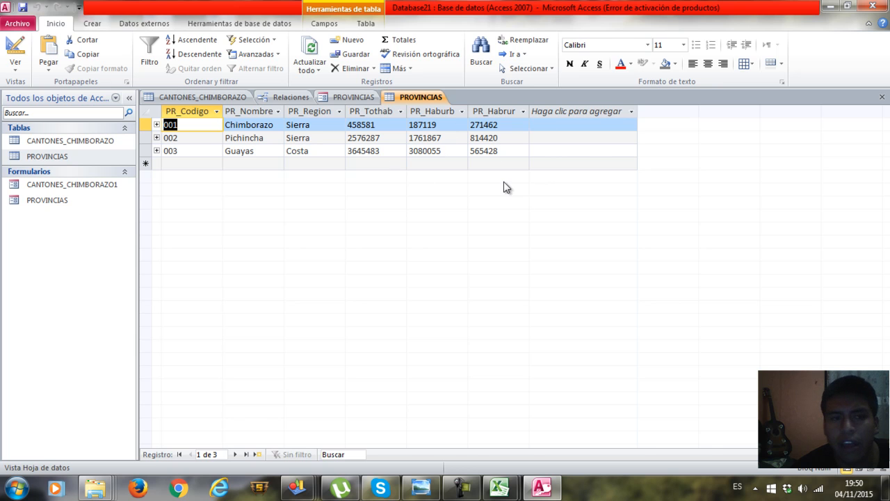
# Open the CANTONES_CHIMBORAZO1 form and review the database's tables and forms.
pyautogui.click(84, 198)
pyautogui.doubleClick(86, 185)
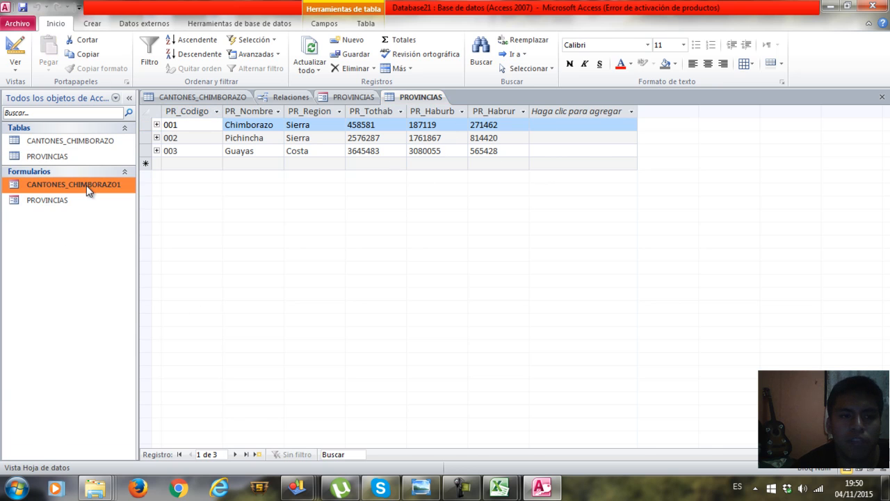
pyautogui.doubleClick(73, 157)
pyautogui.doubleClick(79, 142)
pyautogui.doubleClick(64, 156)
pyautogui.doubleClick(68, 141)
pyautogui.click(63, 156)
pyautogui.click(63, 143)
pyautogui.click(62, 160)
pyautogui.doubleClick(66, 185)
pyautogui.click(60, 202)
pyautogui.doubleClick(60, 202)
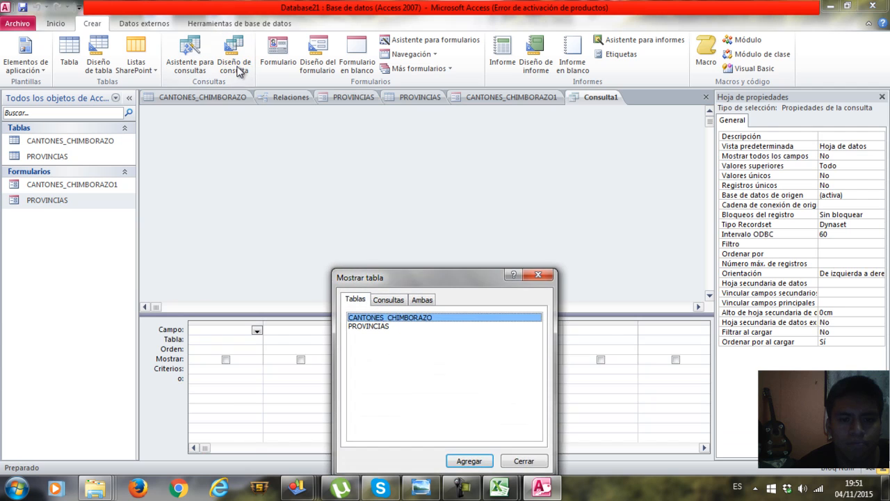
# Switch the new query to SQL view without adding tables and write SELECT PR_Nombre, PR_Region FROM PROVINCIAS ;.
pyautogui.click(524, 459)
pyautogui.rightClick(351, 266)
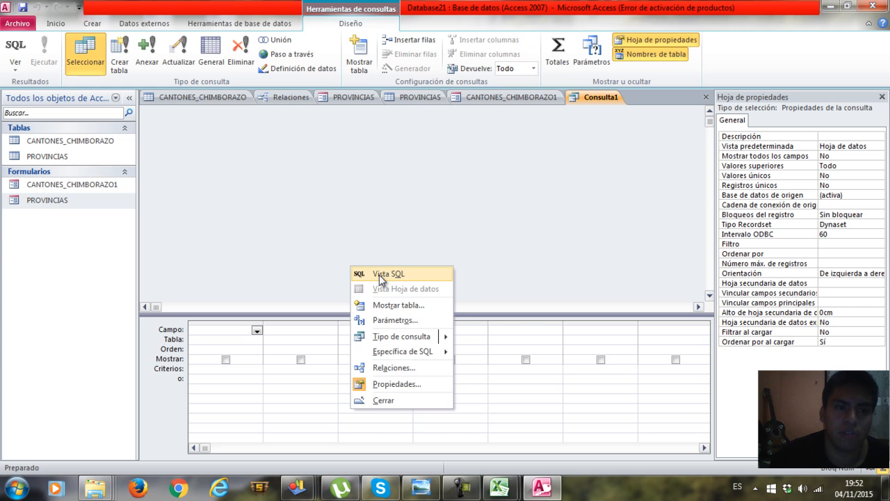
pyautogui.click(402, 275)
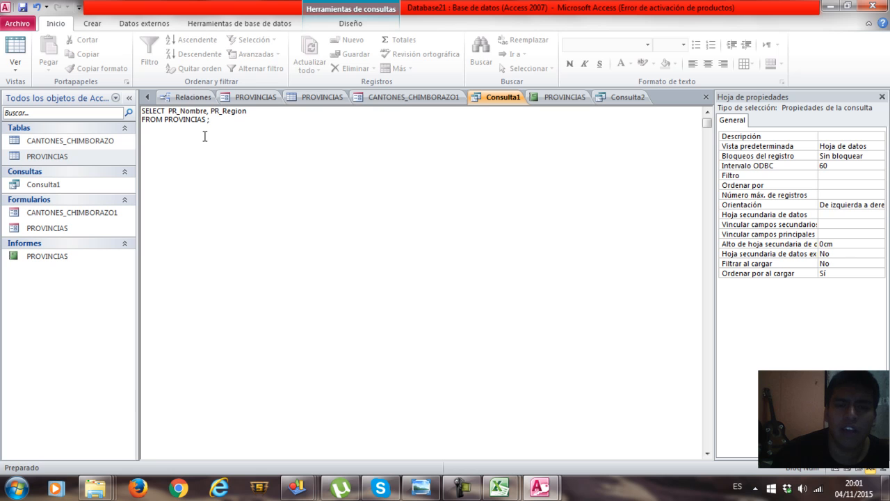
pyautogui.click(94, 25)
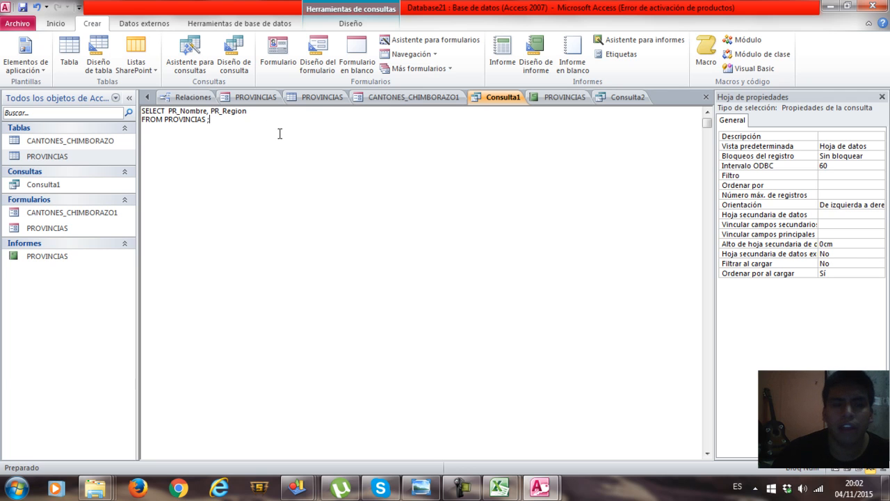
# Run the PR_Nombre and PR_Region query on the PROVINCIAS table.
pyautogui.hotkey('ctrl', 'a')
pyautogui.click(360, 26)
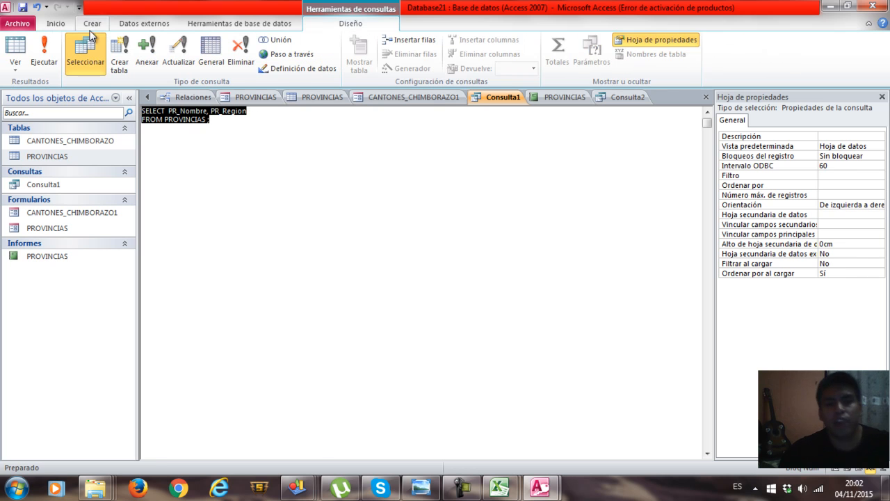
pyautogui.click(45, 50)
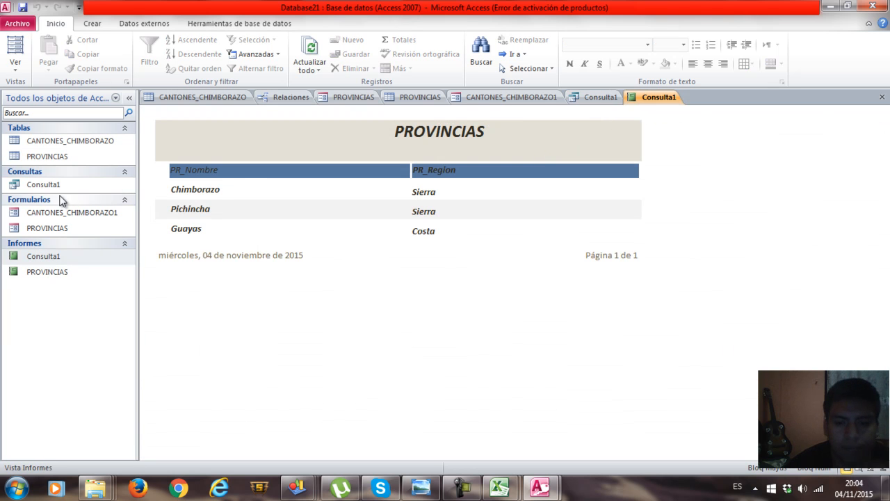
# Create a new query design containing the CANTONES_CHIMBORAZO and PROVINCIAS tables and switch it to SQL view.
pyautogui.click(94, 23)
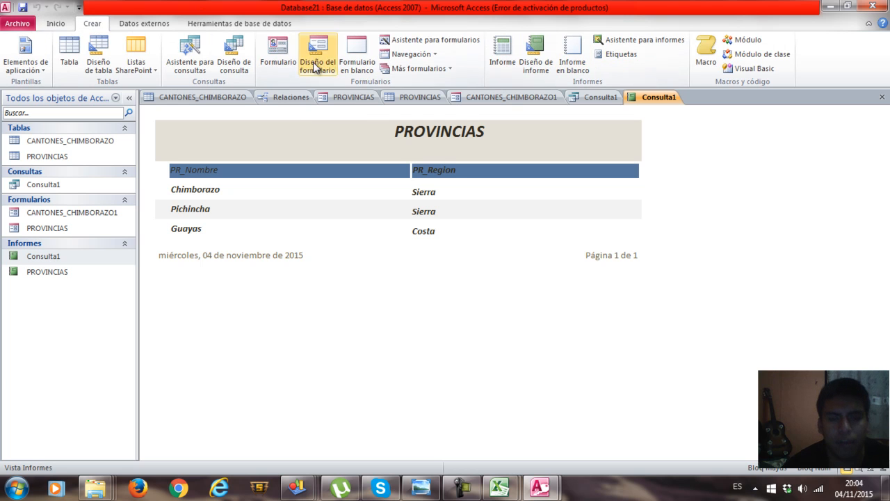
pyautogui.click(242, 62)
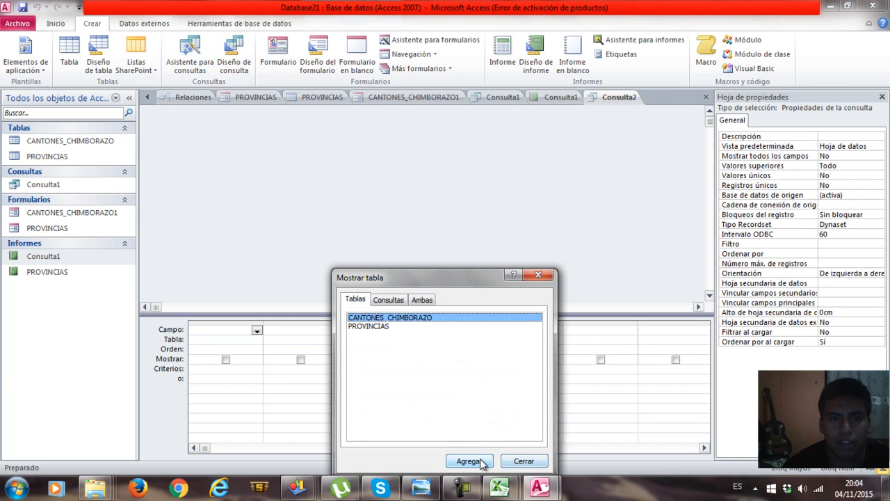
pyautogui.keyDown('shift'); pyautogui.click(414, 326); pyautogui.keyUp('shift')
pyautogui.click(470, 460)
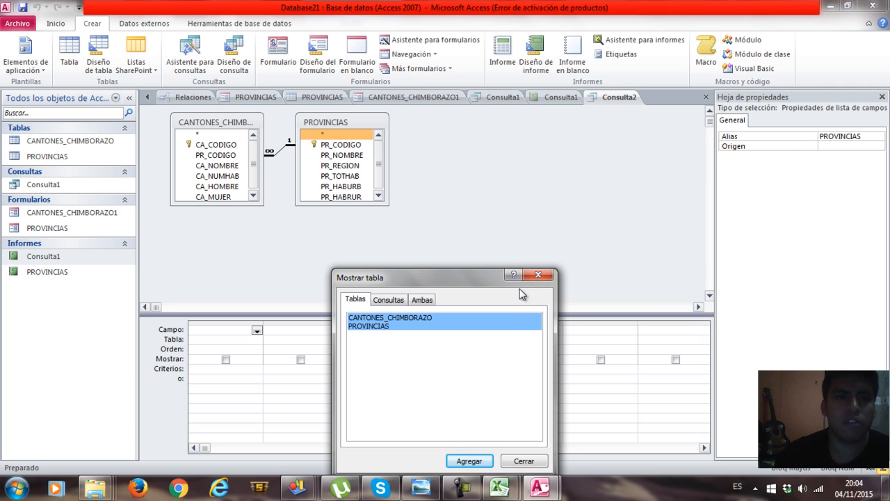
pyautogui.click(524, 462)
pyautogui.rightClick(446, 191)
pyautogui.click(480, 195)
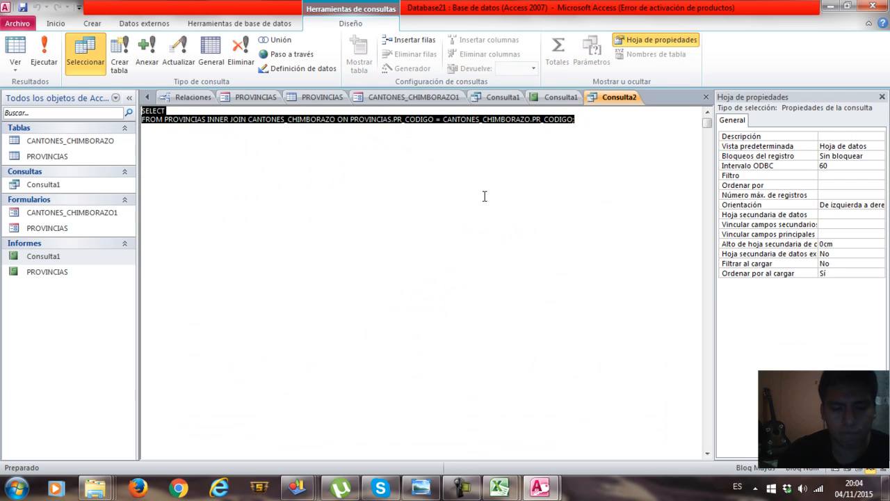
# Replace the generated SQL statement with the line FROM PR_Nombre , CA_Nombre.
pyautogui.press('Delete')
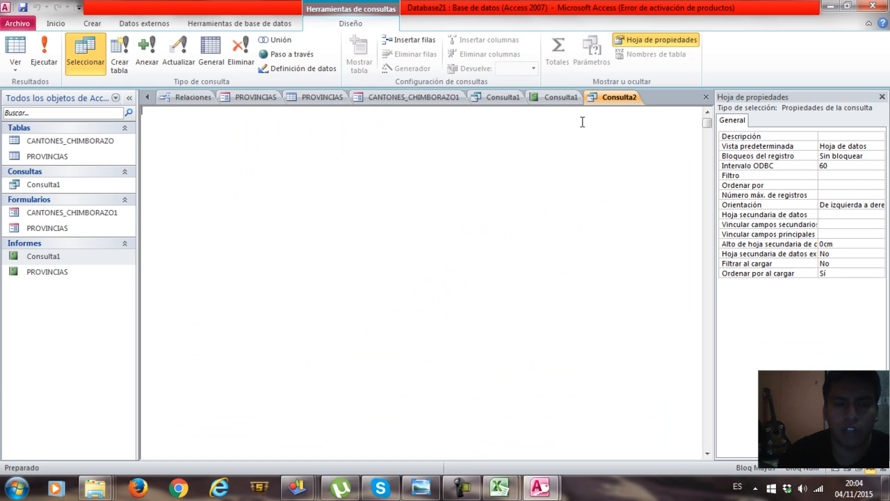
pyautogui.write('FROM')
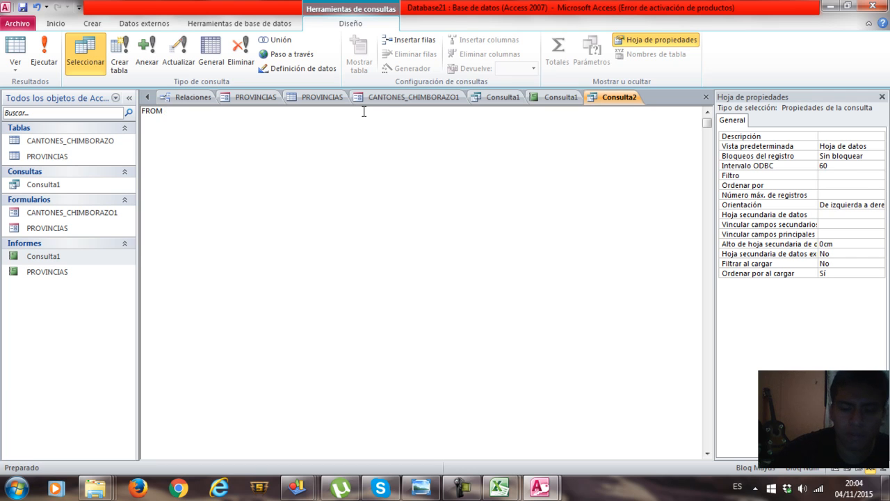
pyautogui.write('PR')
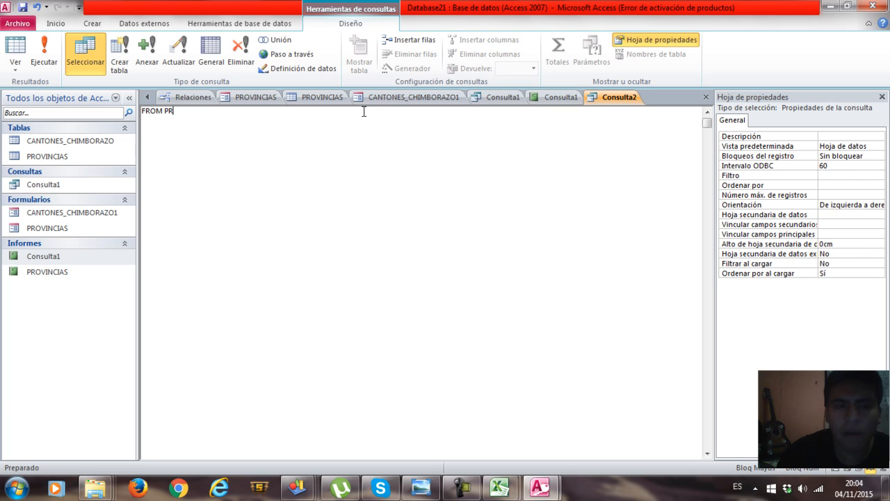
pyautogui.write('_Nom')
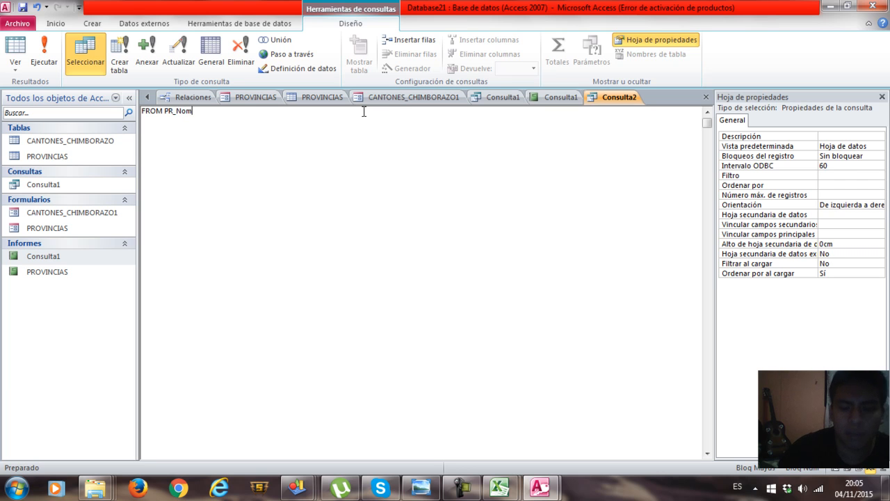
pyautogui.write('bre , ')
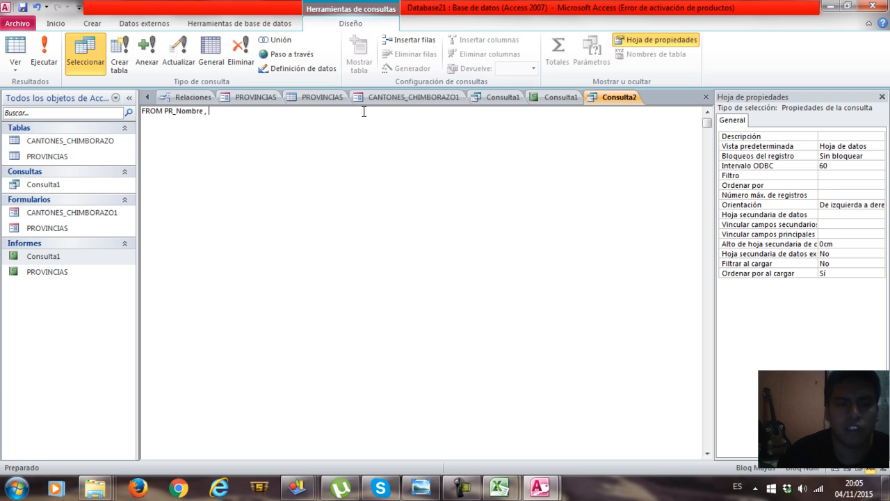
pyautogui.write('CA')
pyautogui.write('_')
pyautogui.write('Nom')
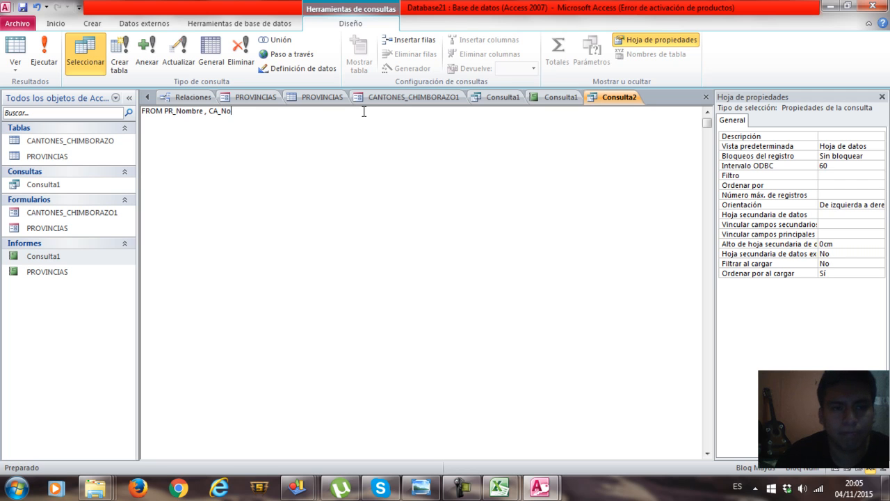
pyautogui.write('bre')
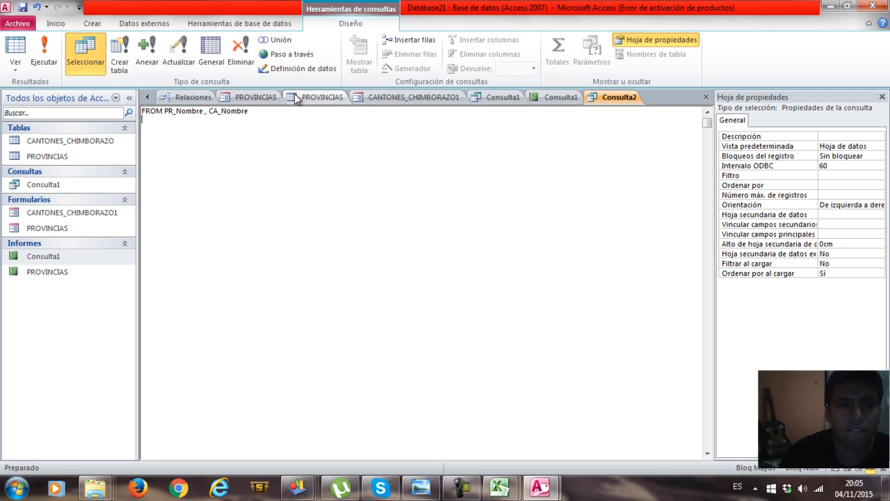
# Change the keyword in front of the PR_Nombre , CA_Nombre field list to SELECT.
pyautogui.moveTo(161, 111); pyautogui.dragTo(133, 115)
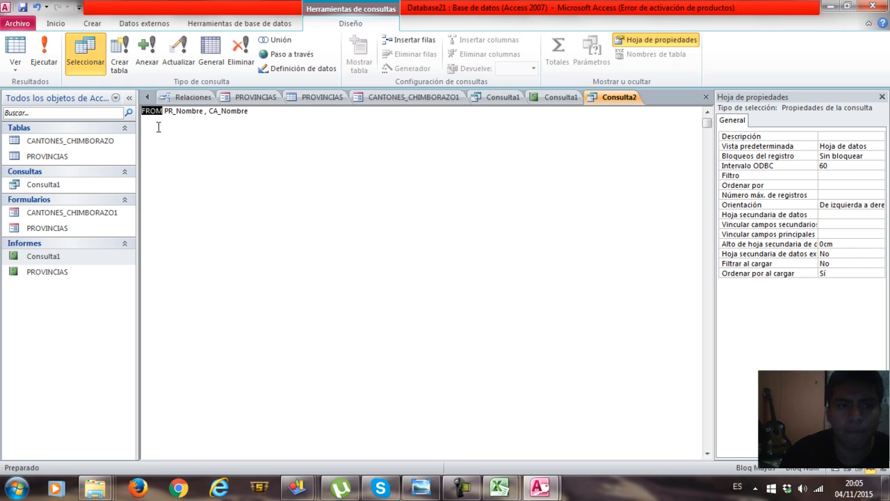
pyautogui.press('BackSpace')
pyautogui.write('s')
pyautogui.press('BackSpace')
pyautogui.write('SELECT')
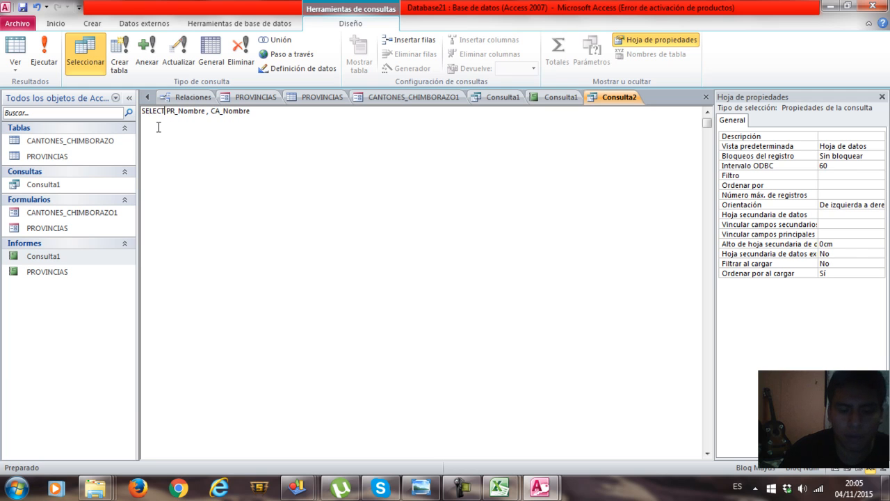
# Add FROM PROVINCIAS , CANTONES_CHIMBORAZO as the second line of the SQL statement.
pyautogui.click(158, 128)
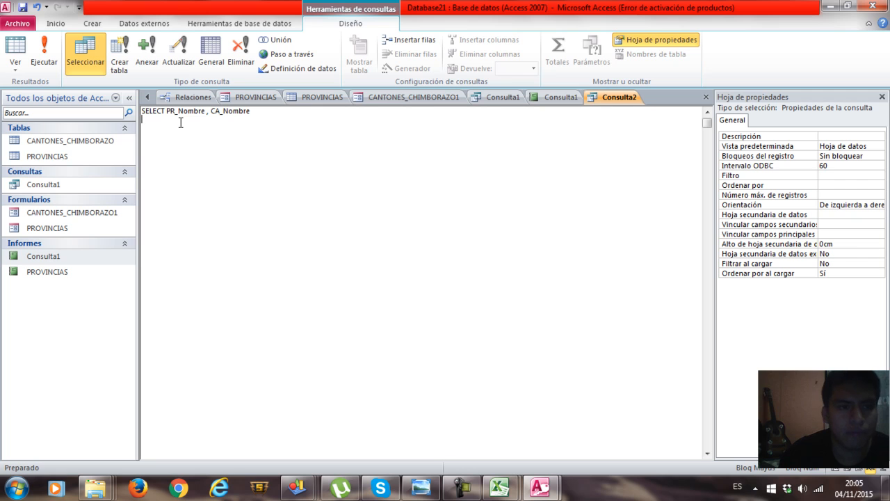
pyautogui.write('FROM ')
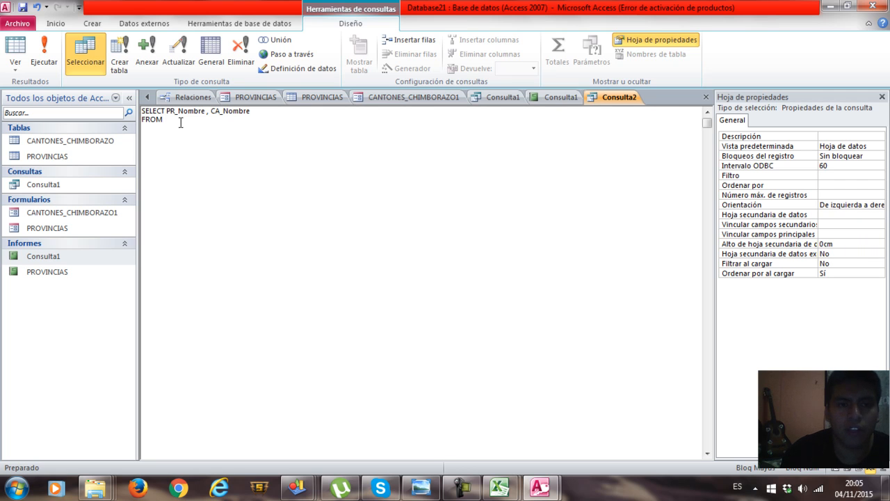
pyautogui.write('PRO')
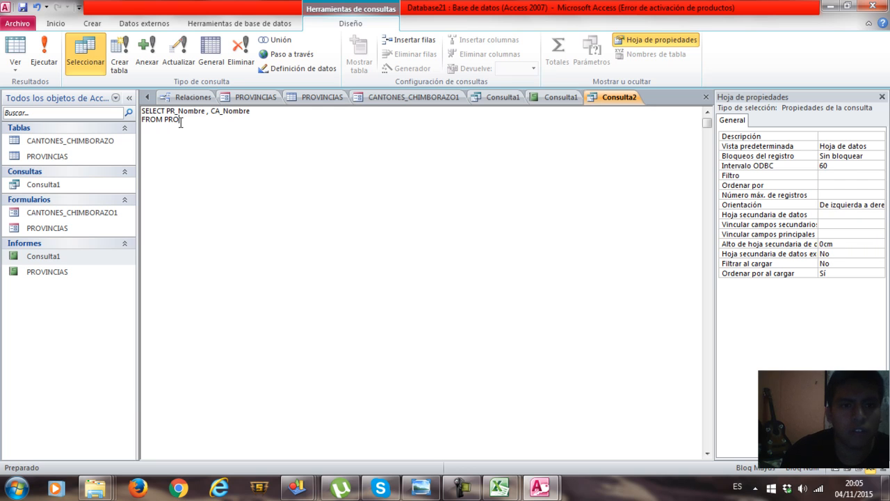
pyautogui.write('VINCIAS ,')
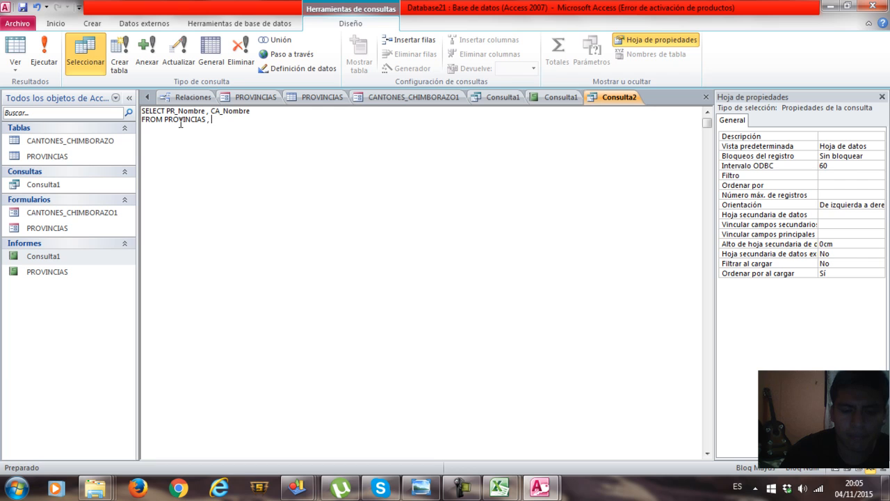
pyautogui.write(' CA')
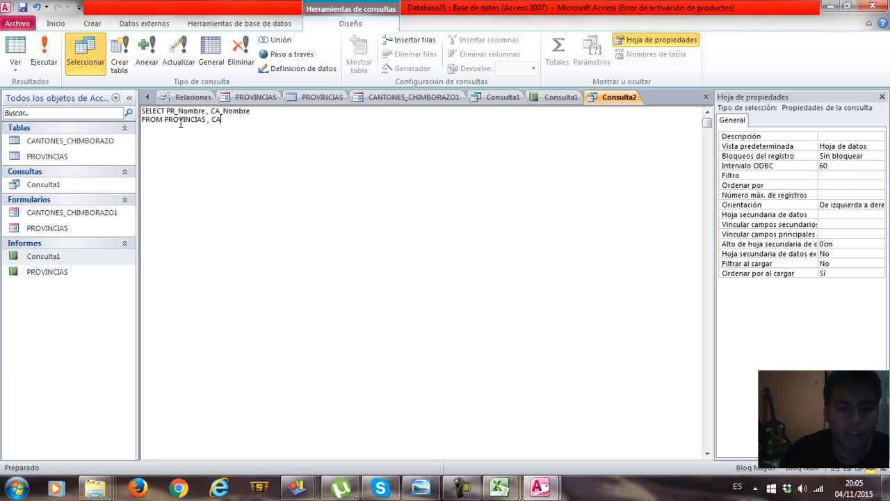
pyautogui.write('NTONES')
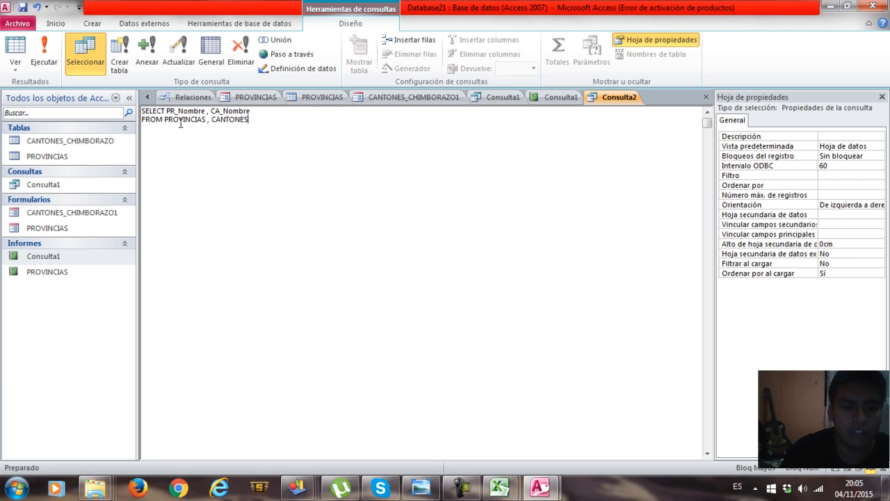
pyautogui.write('_CHIMBORAZO')
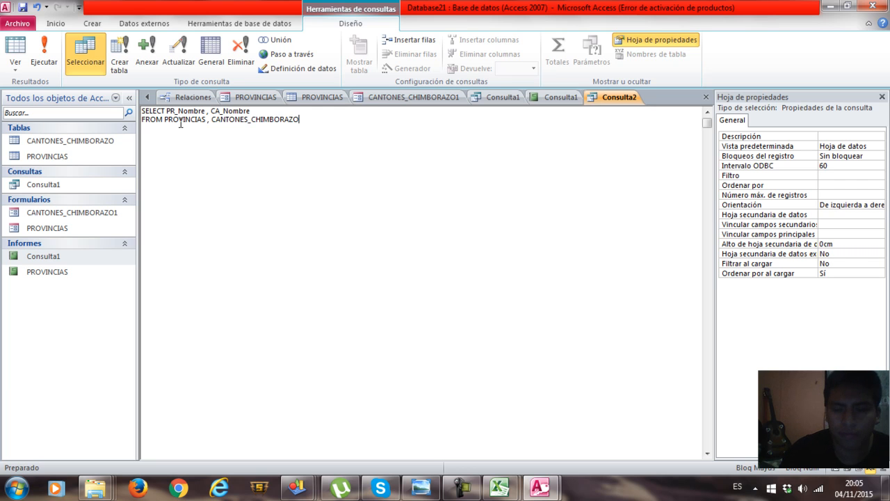
# Begin a third line of the SQL statement with WHERE PROVINCIAS.PR_Codigo=.
pyautogui.press('Return')
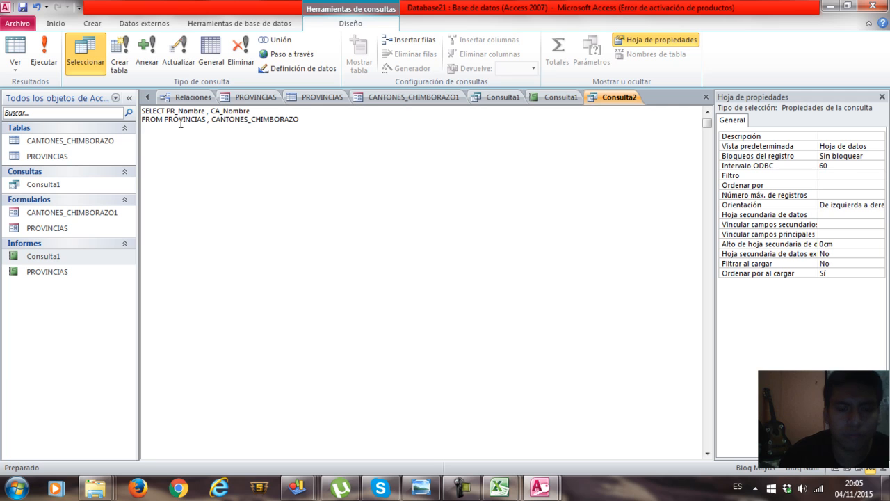
pyautogui.write('WH')
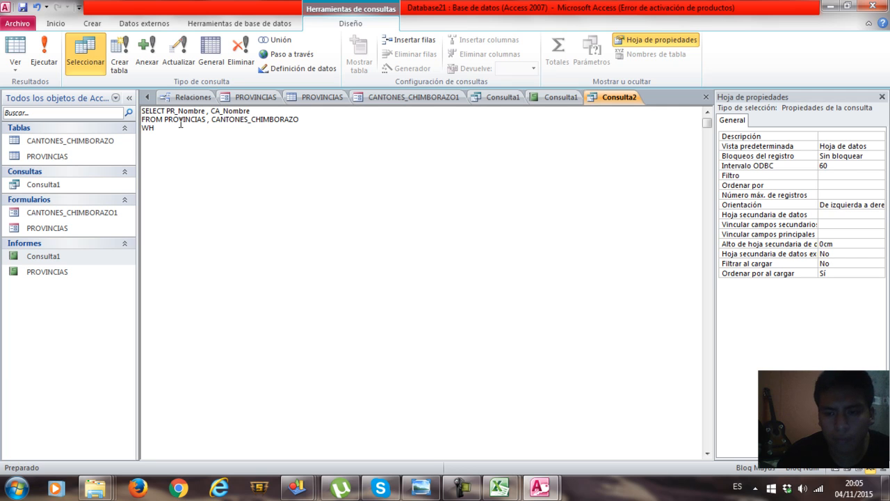
pyautogui.write('ERE')
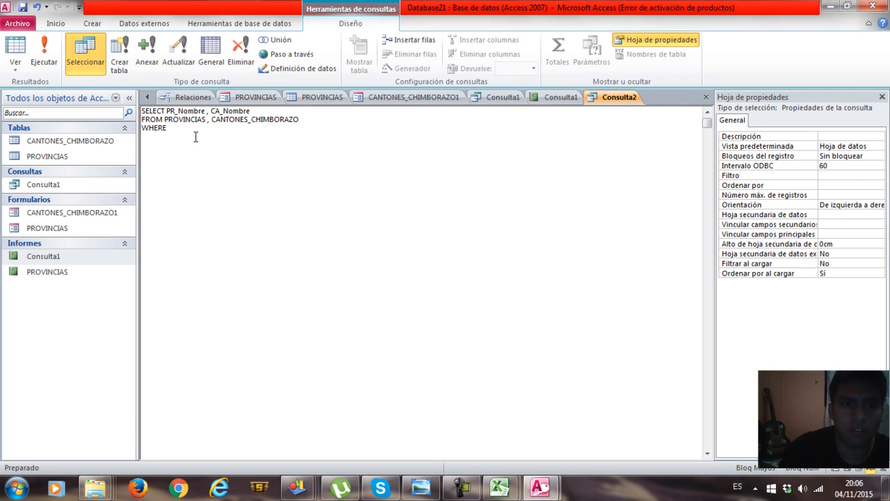
pyautogui.write('PROVINICAS')
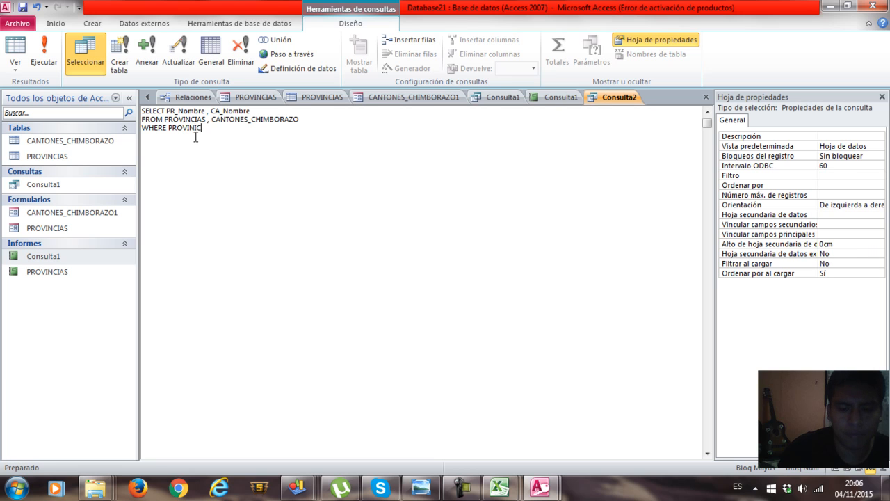
pyautogui.press('BackSpace')
pyautogui.press('BackSpace')
pyautogui.press('BackSpace')
pyautogui.press('BackSpace')
pyautogui.write('CIAS.PR_CO')
pyautogui.press('BackSpace')
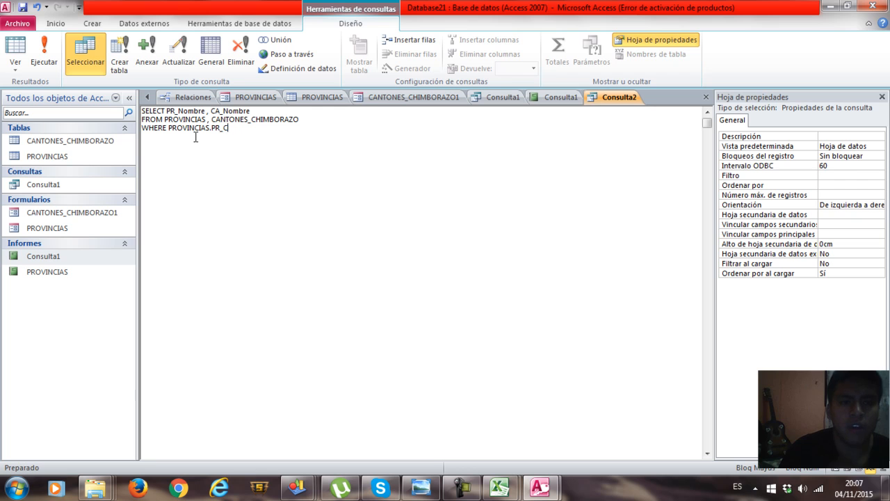
pyautogui.write('odi')
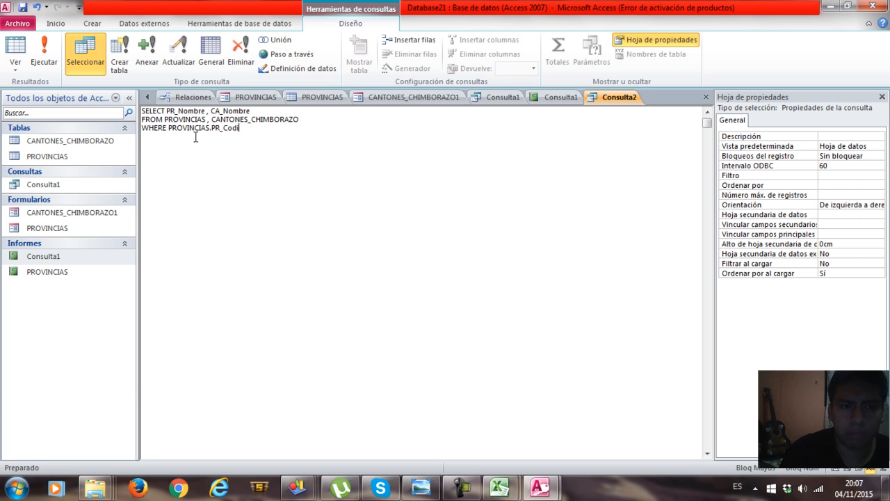
pyautogui.write('go=')
# Complete the WHERE condition with CANTONES_CHIMBORAZO.PR_Codigo and end the statement with a semicolon.
pyautogui.write('CANT')
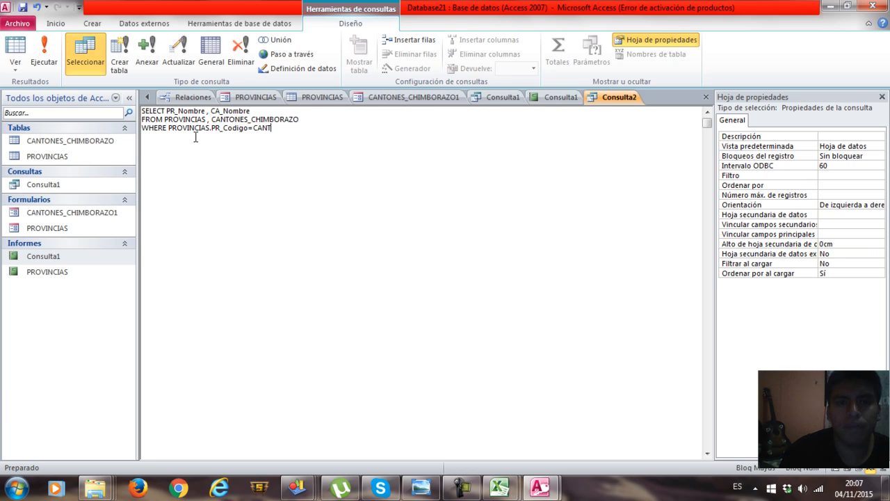
pyautogui.write('ONES_')
pyautogui.write('CHIMBO')
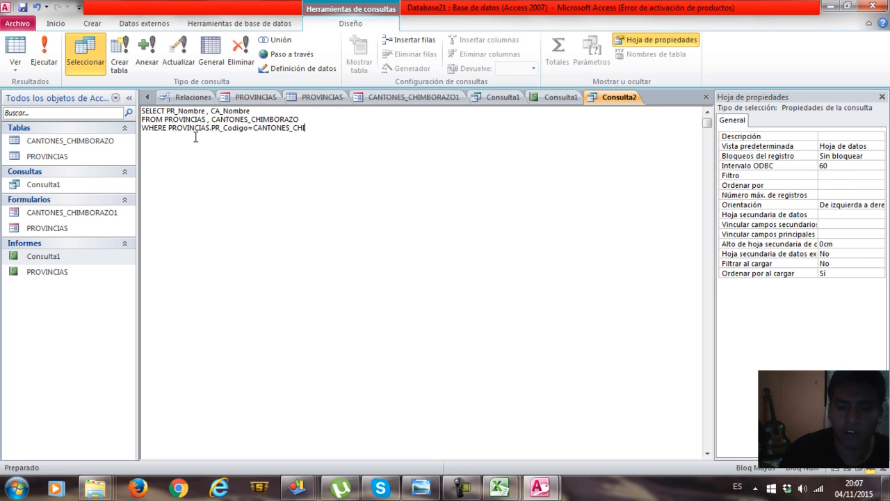
pyautogui.write('ZO.')
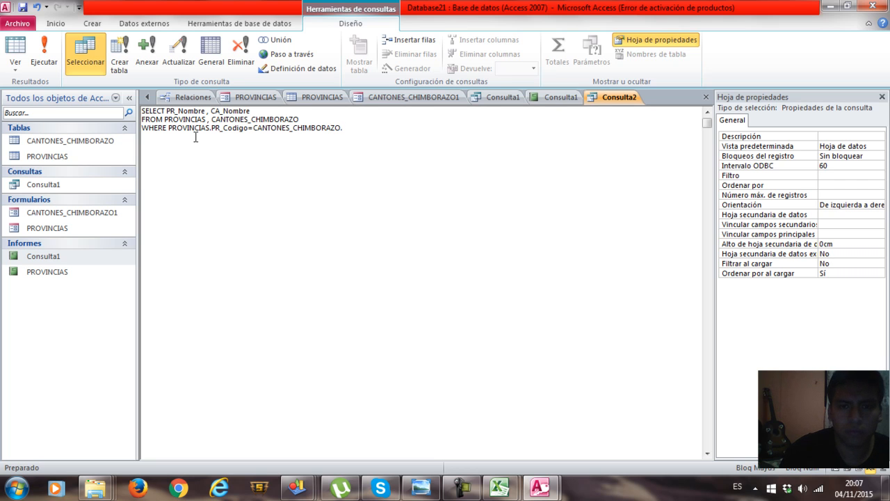
pyautogui.write('PR')
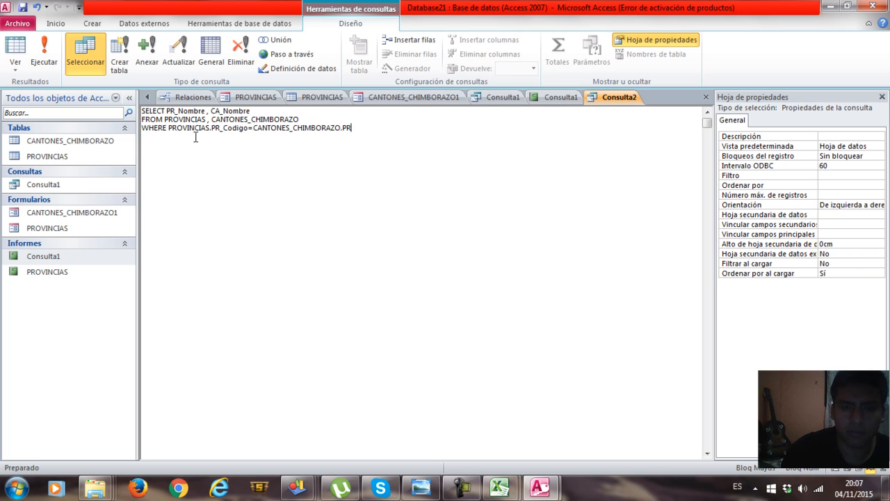
pyautogui.write('_CD')
pyautogui.press('BackSpace')
pyautogui.press('BackSpace')
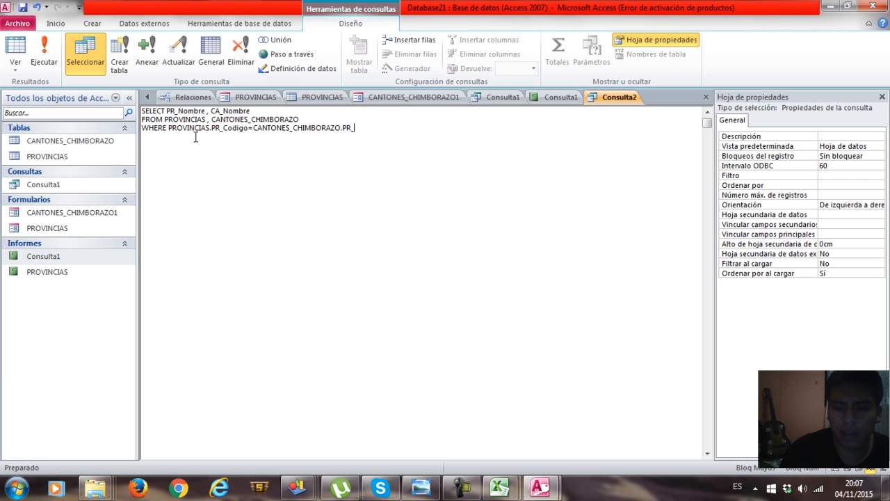
pyautogui.write('D')
pyautogui.press('BackSpace')
pyautogui.write('c')
pyautogui.press('BackSpace')
pyautogui.write('Codigo')
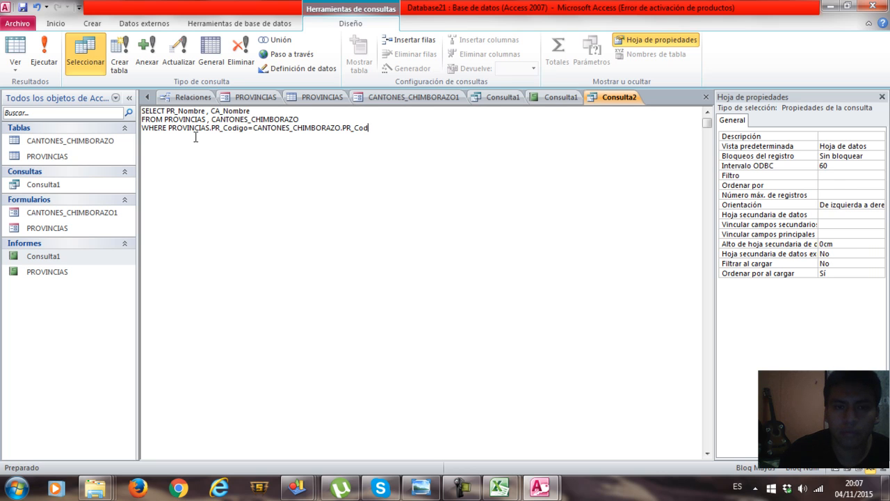
pyautogui.write(';')
pyautogui.click(462, 487)
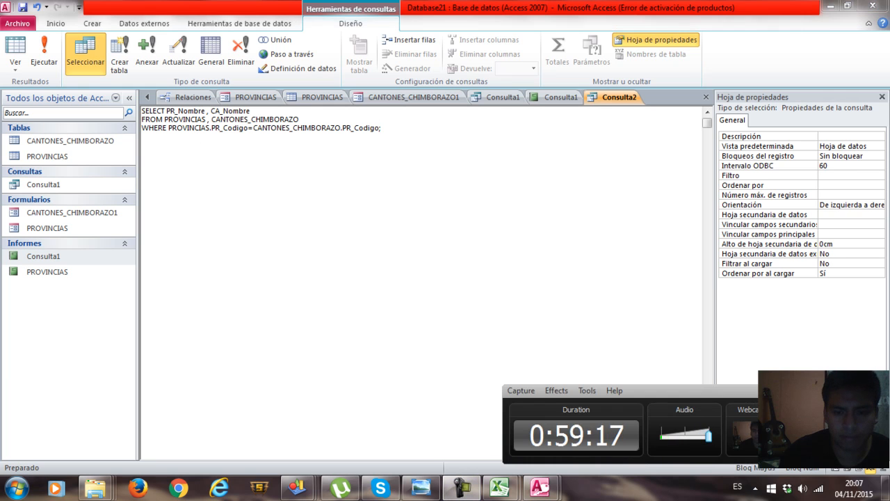
# Run the SQL query joining both tables and save it under the name PROVINICA CANTON.
pyautogui.click(463, 488)
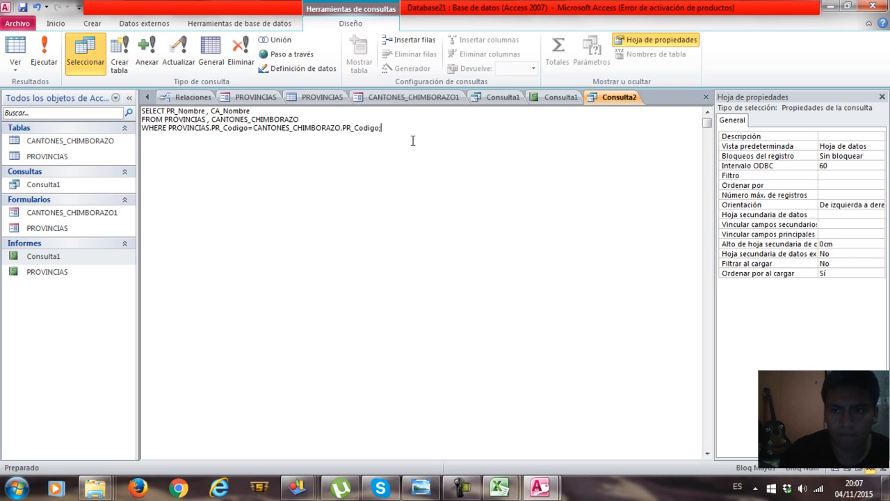
pyautogui.moveTo(413, 140); pyautogui.dragTo(129, 106)
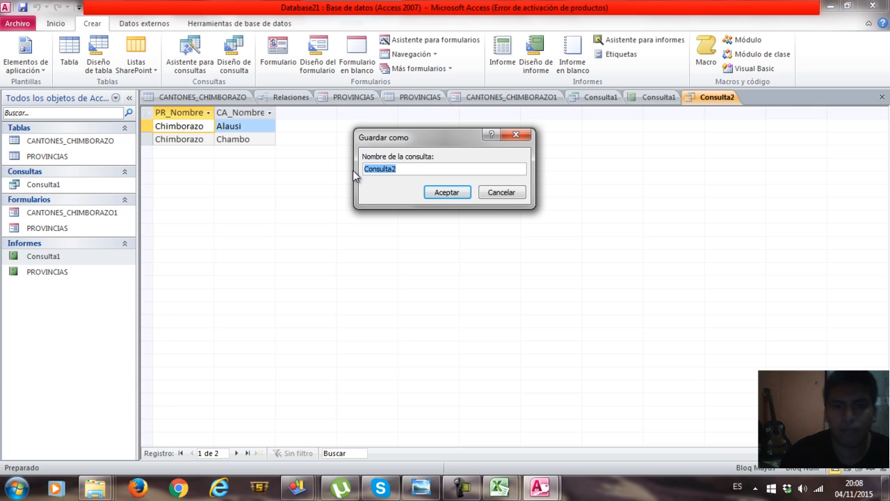
pyautogui.write('pr')
pyautogui.press('BackSpace')
pyautogui.press('BackSpace')
pyautogui.write('PROVINICA CANTON')
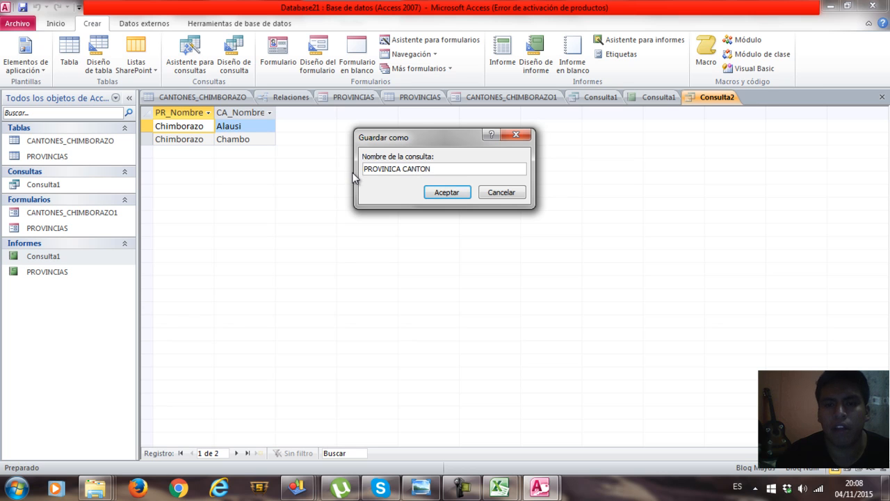
pyautogui.click(449, 192)
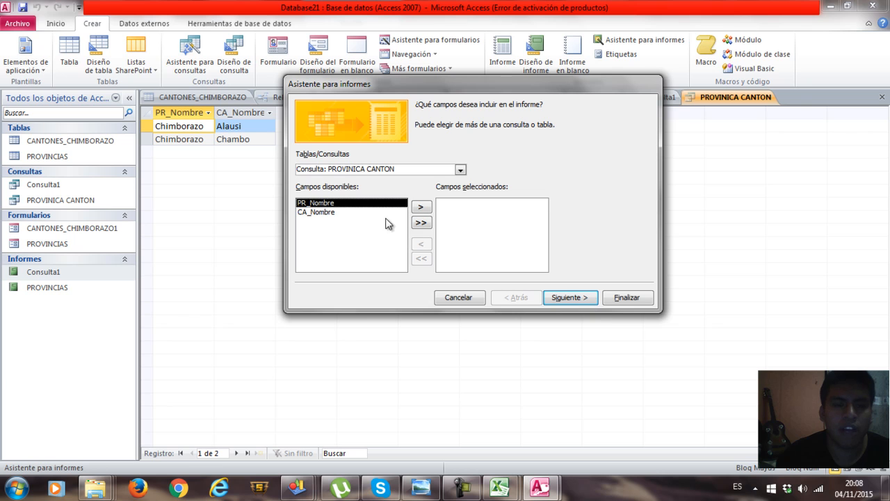
# Create a wizard report from the PROVINICA CANTON query with both fields, viewed by PROVINCIAS and the other defaults kept, opening it for design changes.
pyautogui.click(421, 222)
pyautogui.click(568, 297)
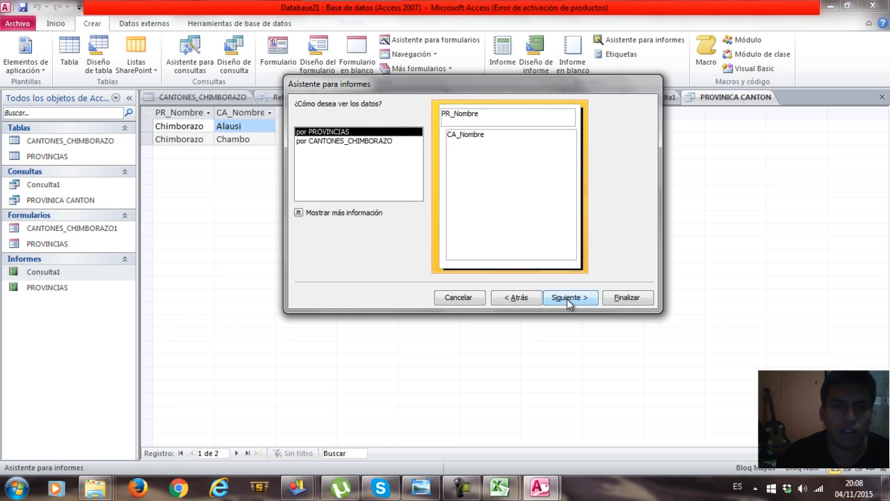
pyautogui.click(567, 297)
pyautogui.click(566, 298)
pyautogui.click(563, 297)
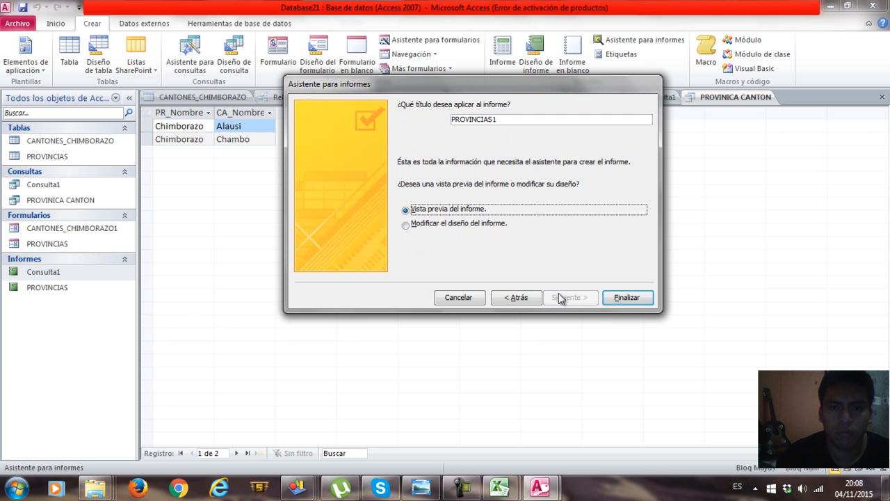
pyautogui.click(406, 225)
pyautogui.click(615, 299)
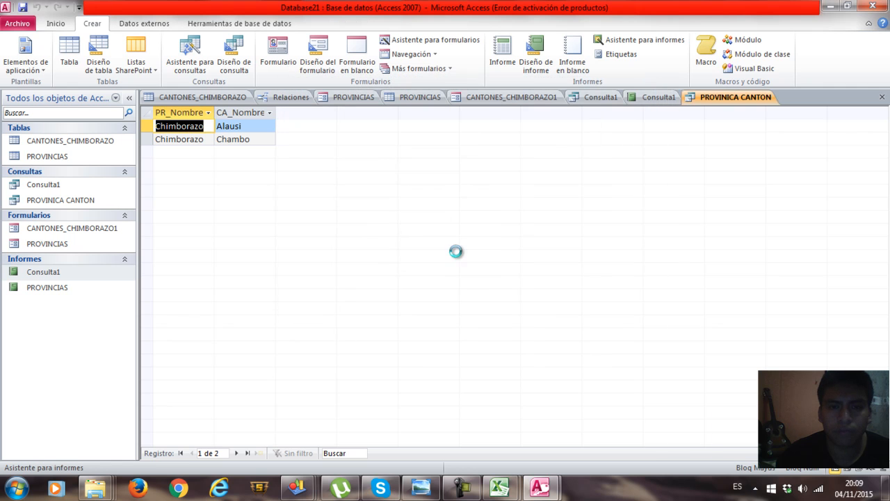
# Widen the title label in the report header until it extends over the CA_Nombre column.
pyautogui.click(253, 148)
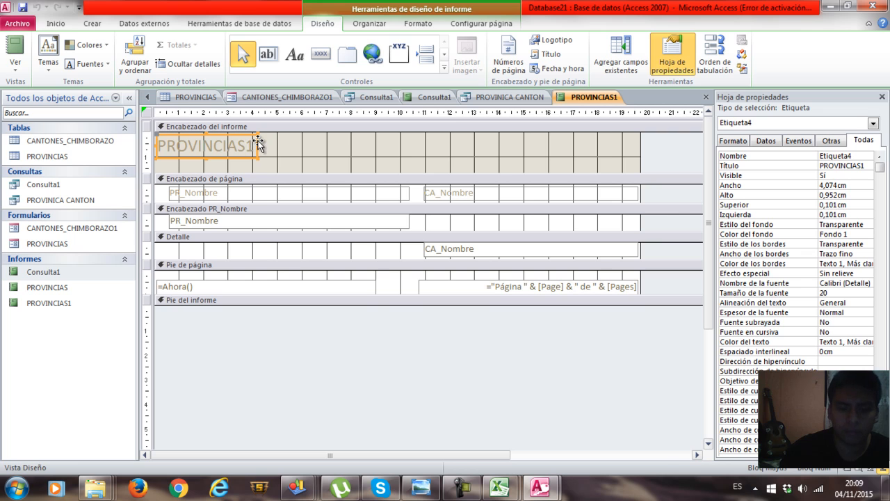
pyautogui.moveTo(258, 143); pyautogui.dragTo(495, 157)
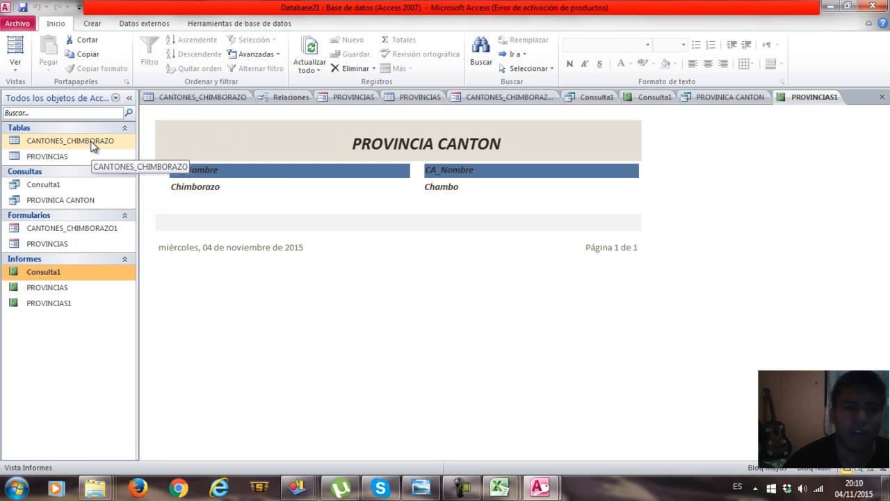